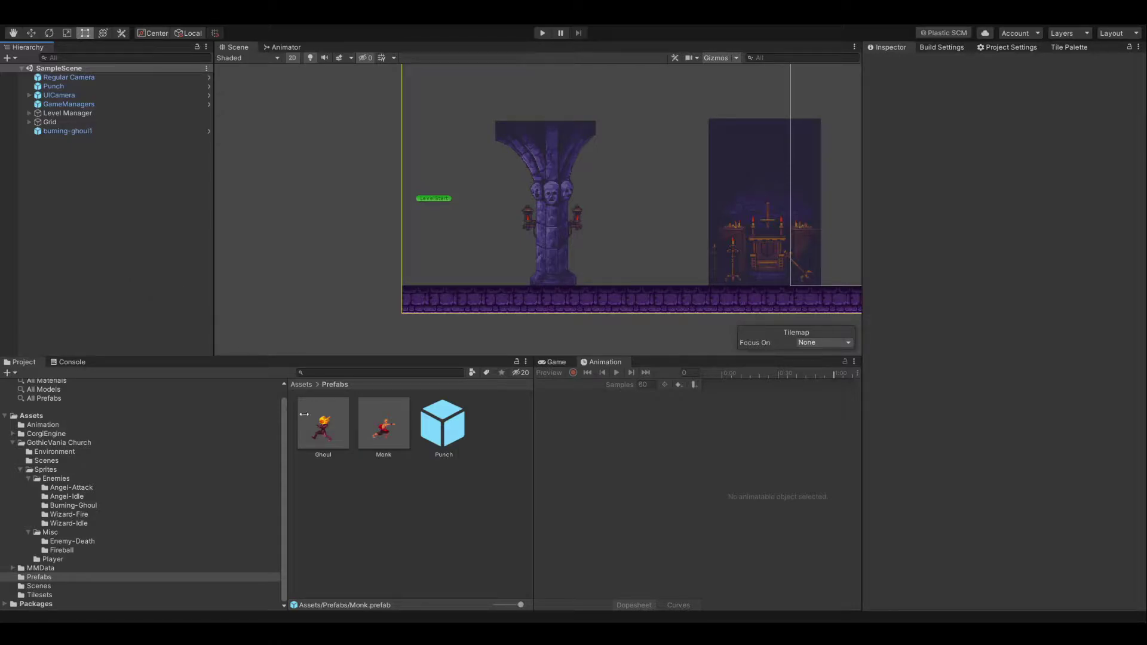
Look over the Monk prefab's components and browse the fireball sprites folder.
left_click(391, 428)
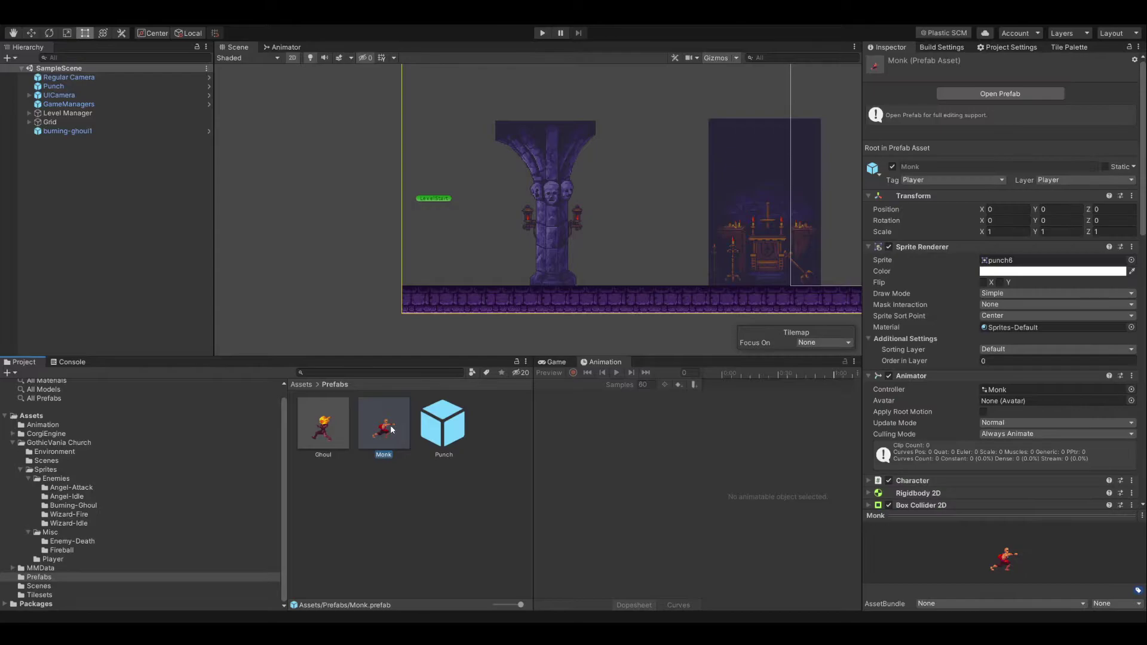
left_click(428, 491)
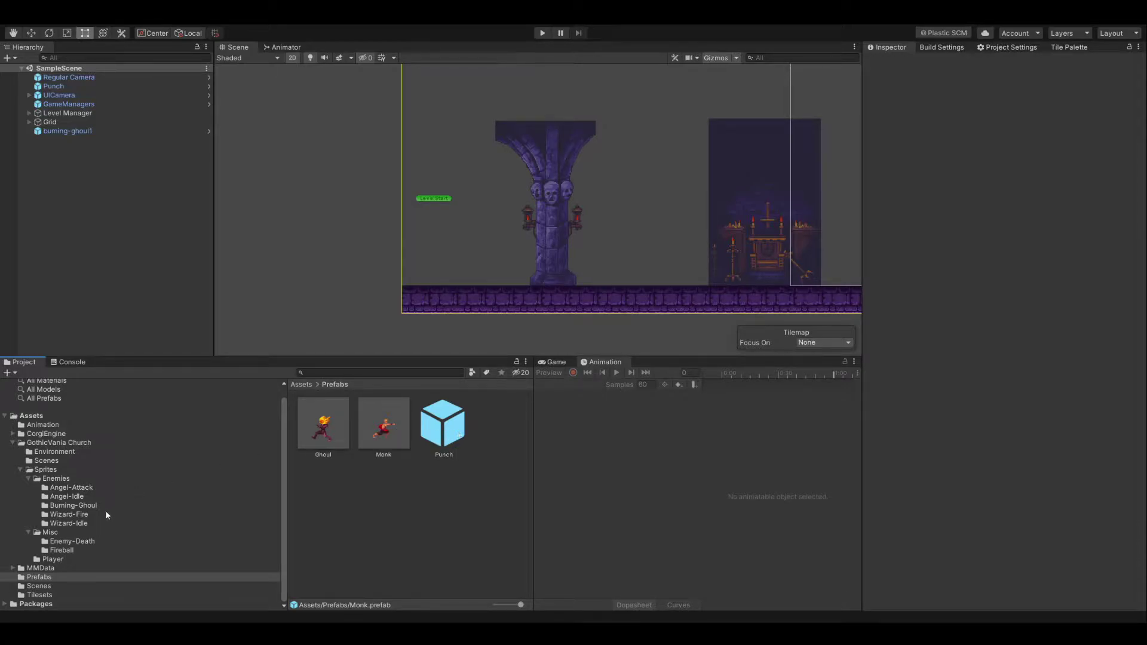
left_click(62, 550)
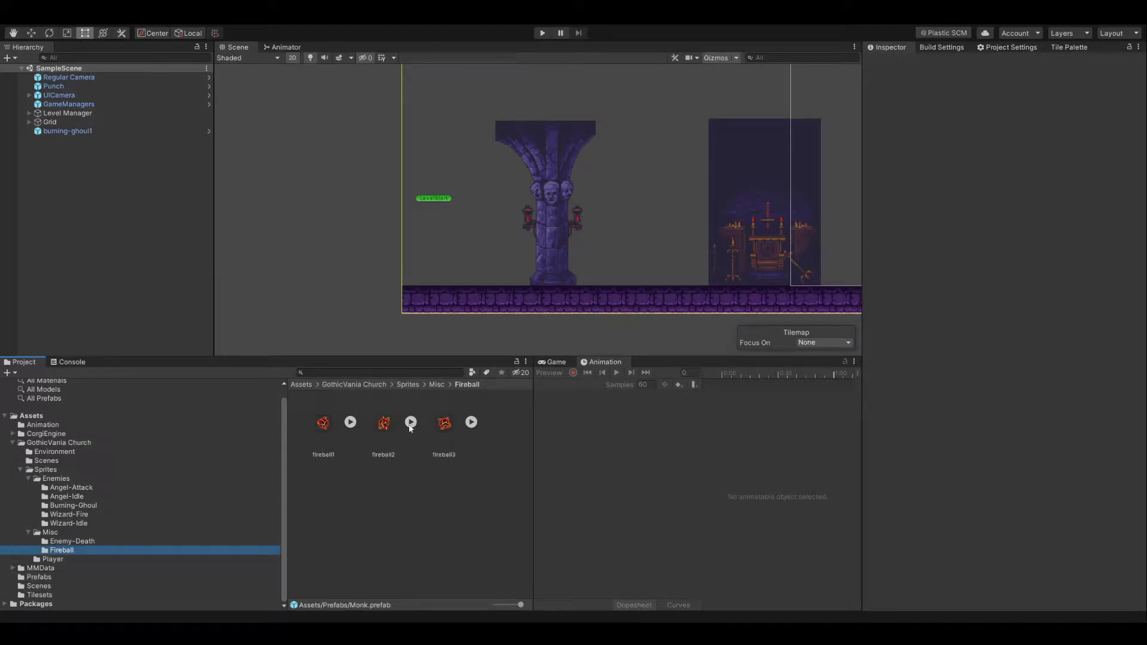
left_click(41, 578)
Enable the Monk's Character Handle Secondary Weapon ability and review Character Handle Weapon settings.
left_click(383, 432)
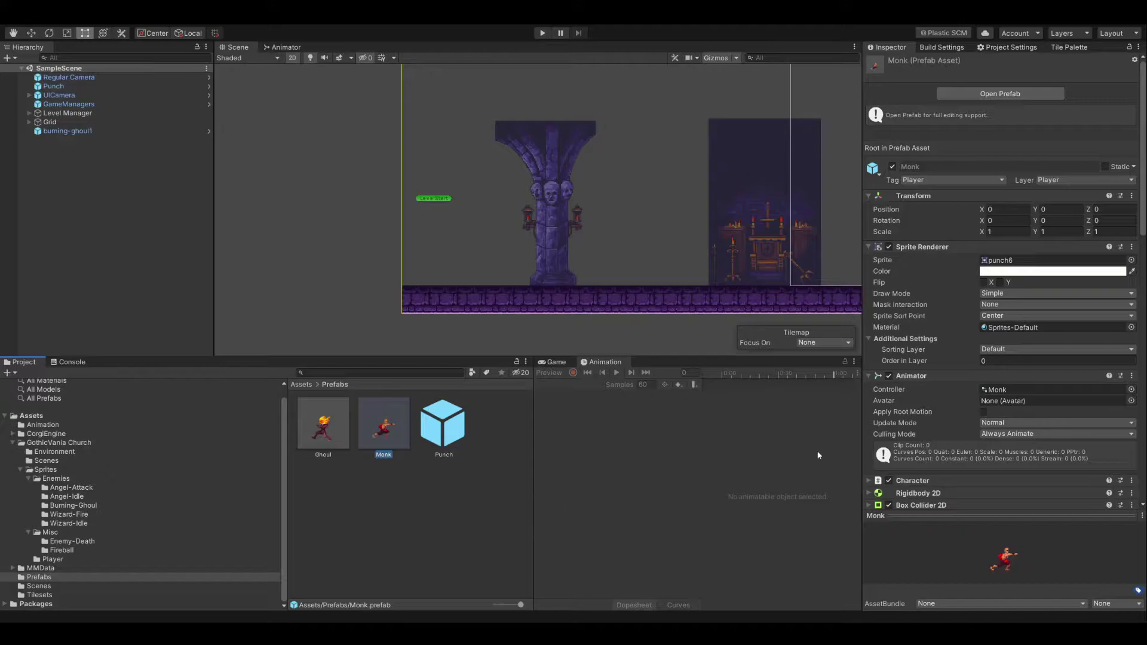
scroll(947, 440, "down", 10)
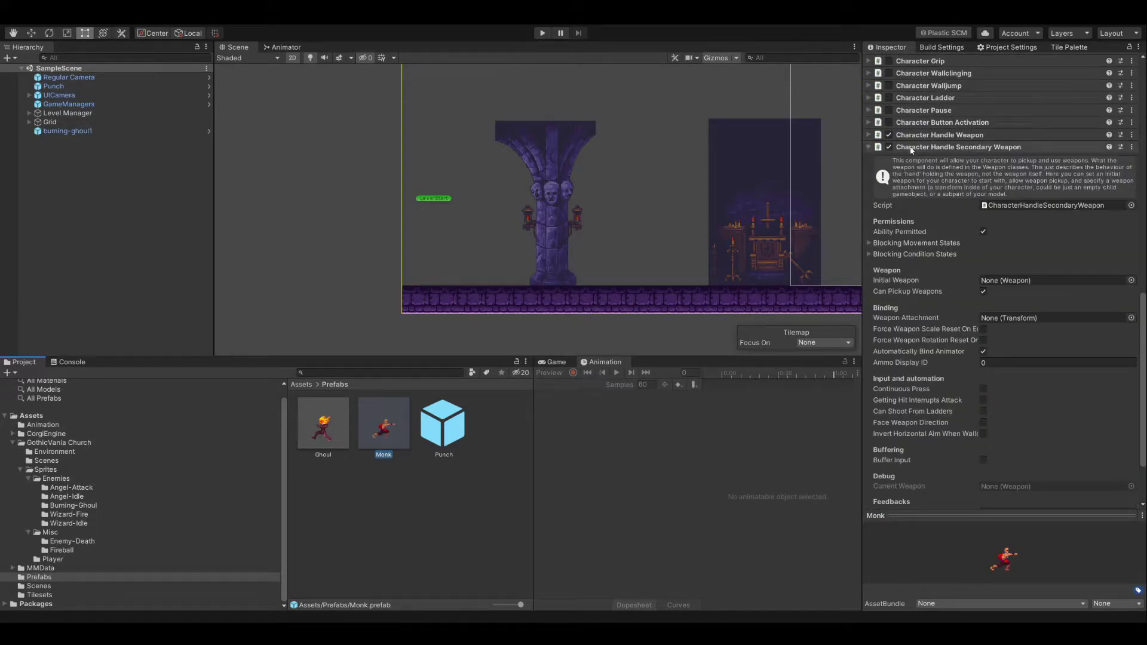
left_click(888, 147)
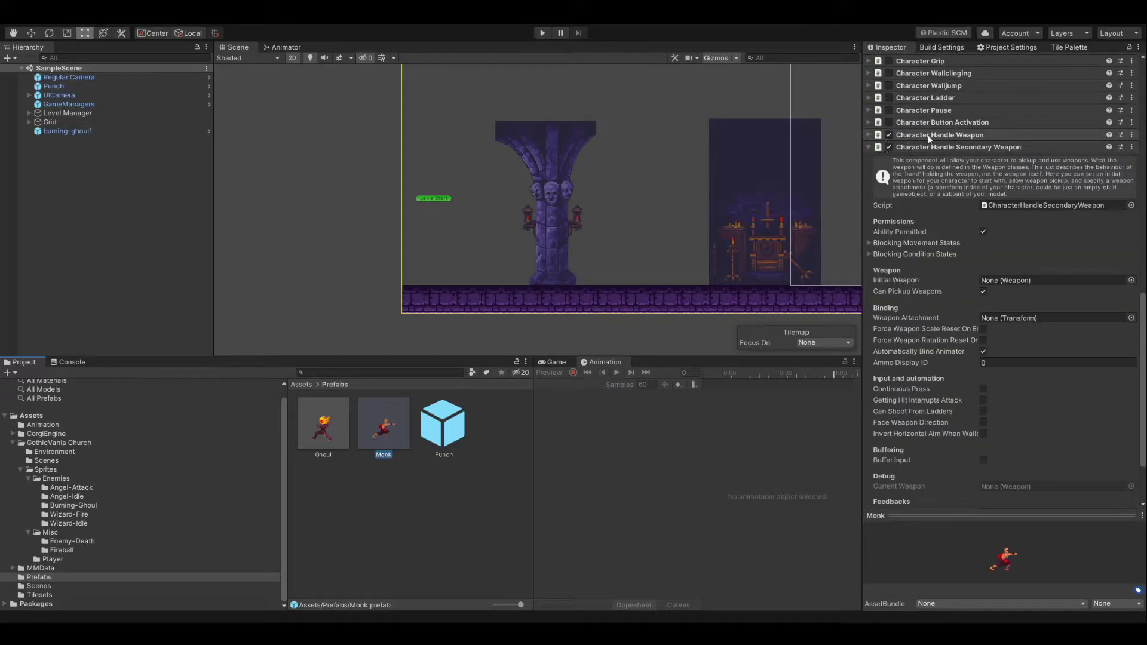
left_click(869, 136)
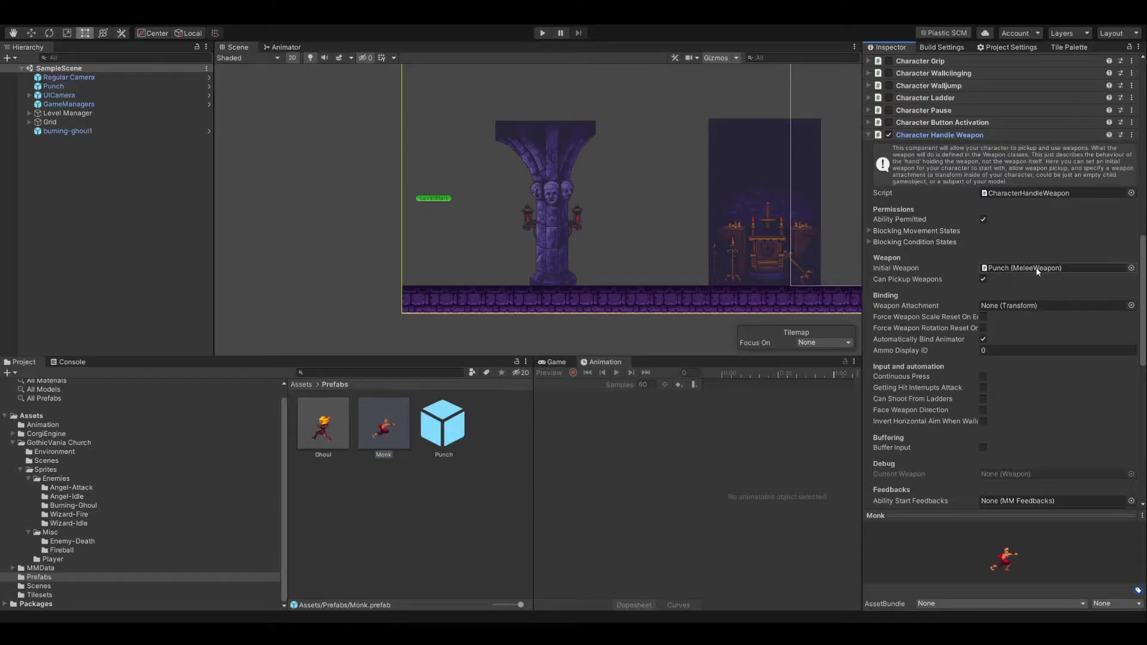
left_click(869, 134)
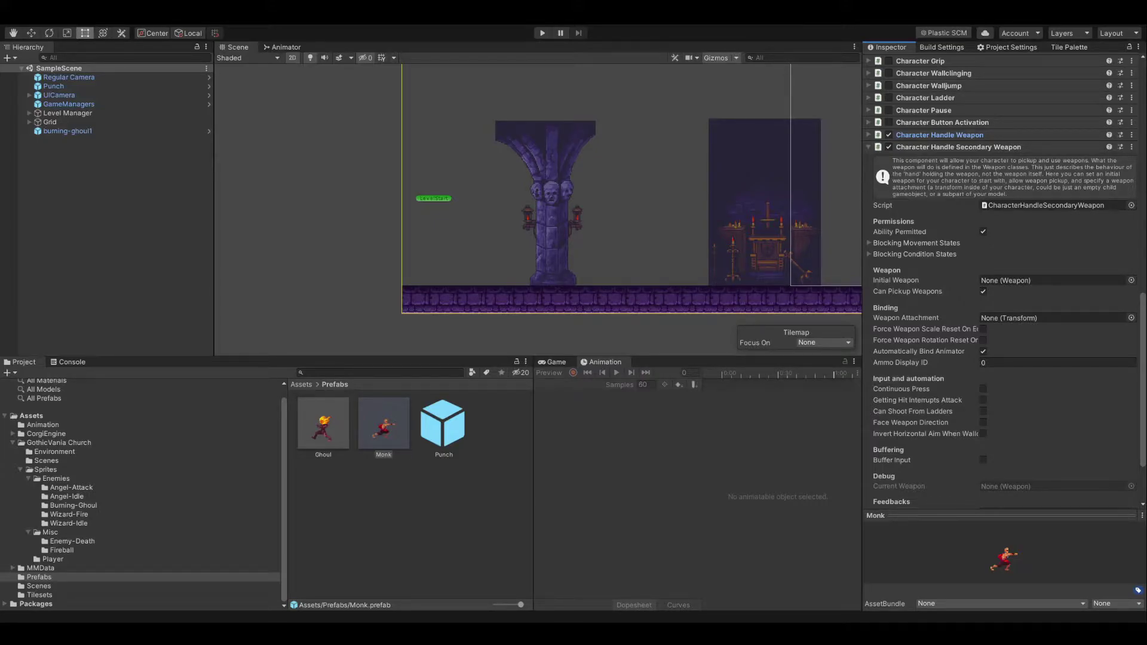
In Prefab Mode, add an empty Monk child named Fireball and add a Projectile Weapon component.
double_click(383, 418)
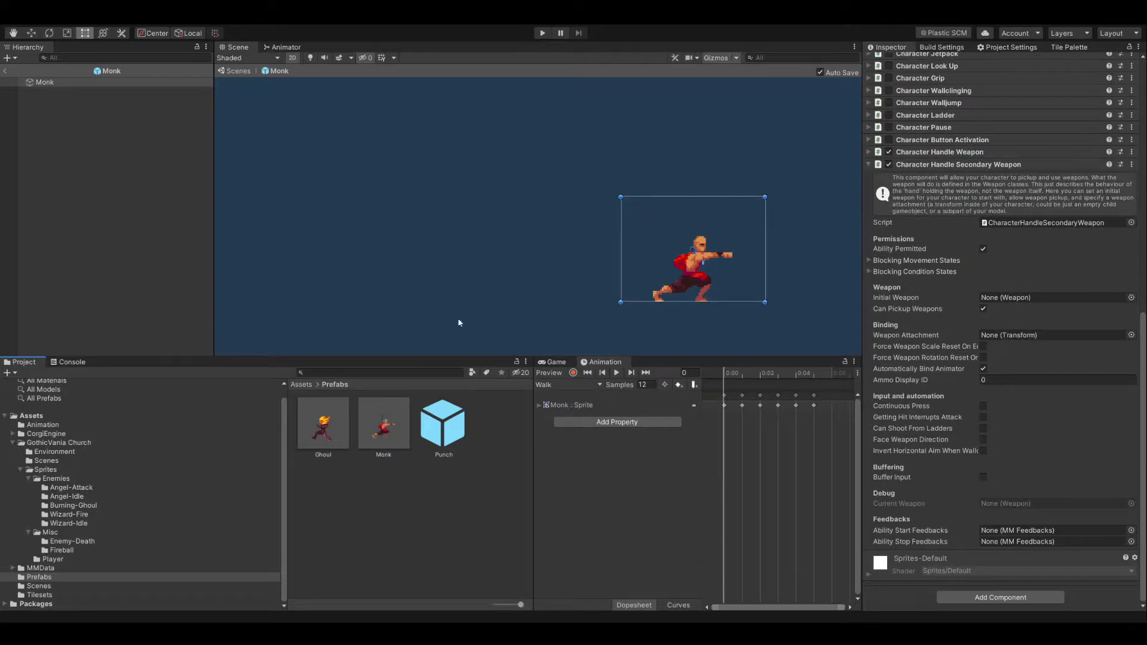
left_click(54, 83)
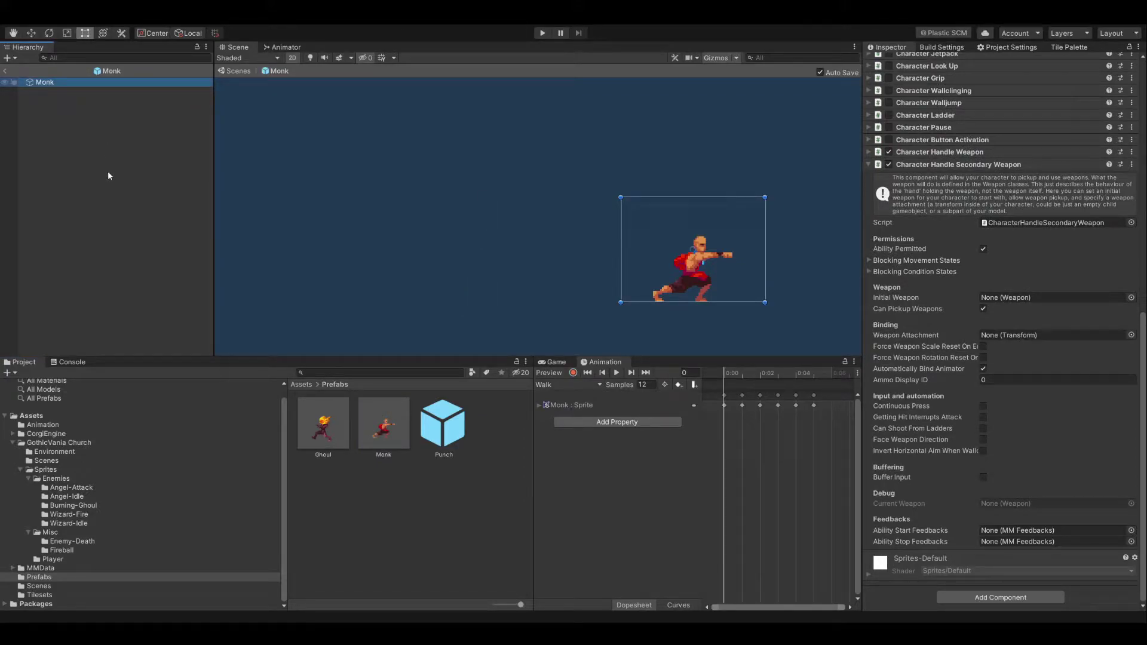
key("ctrl+shift+n")
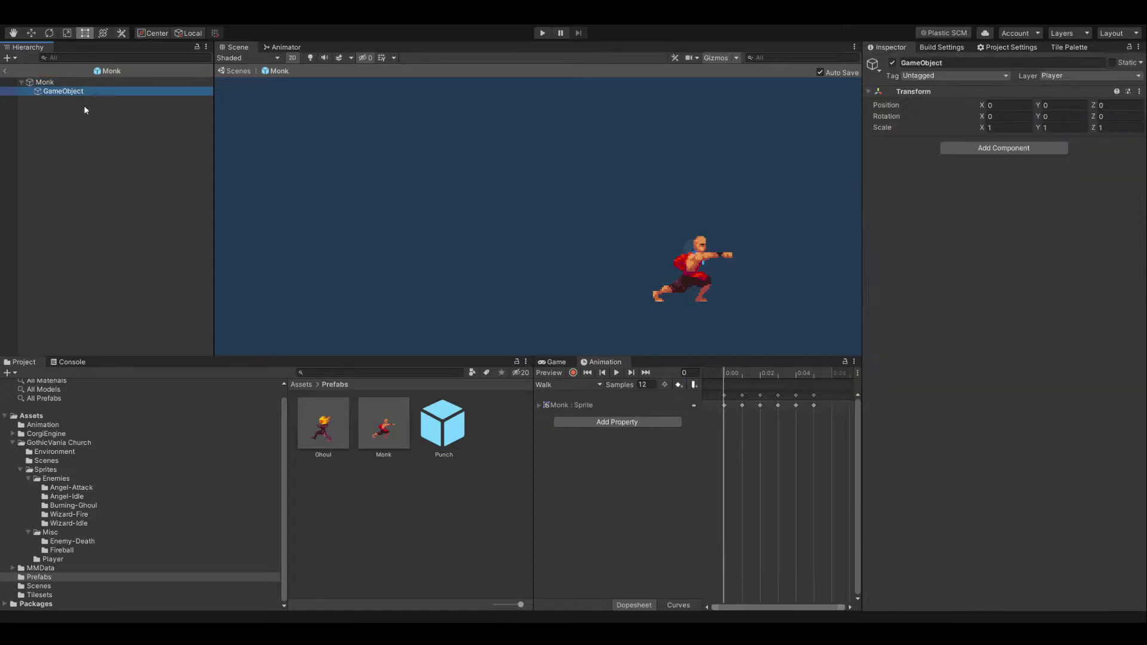
left_click(961, 62)
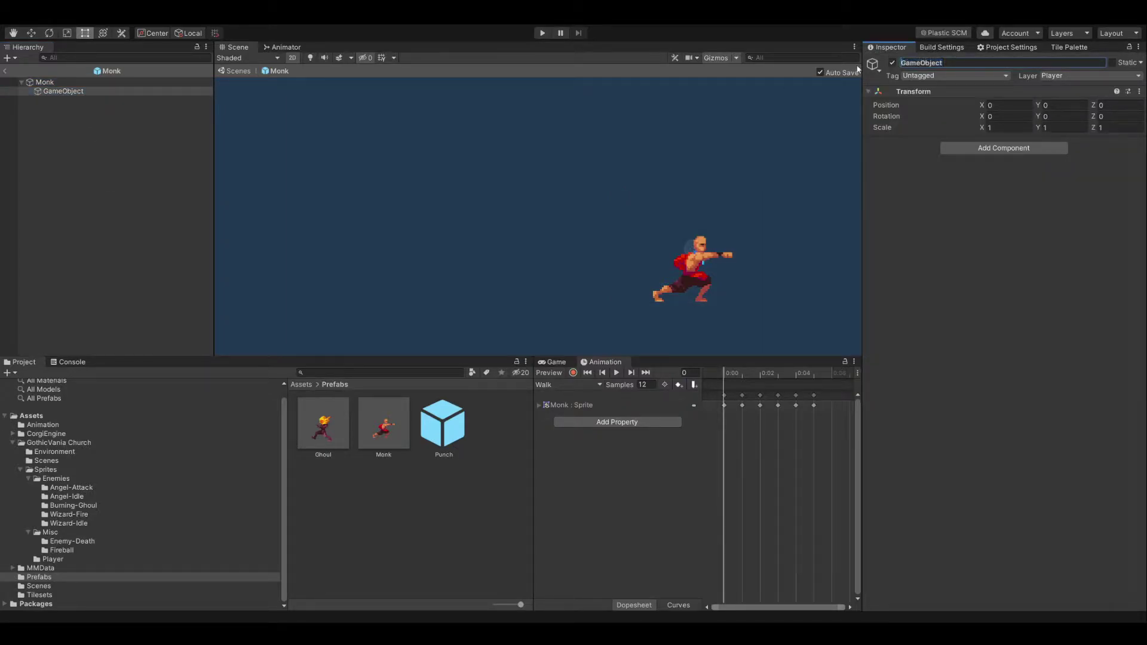
left_click_drag(946, 63, 893, 66)
type("Fireball")
key("Return")
left_click(1001, 150)
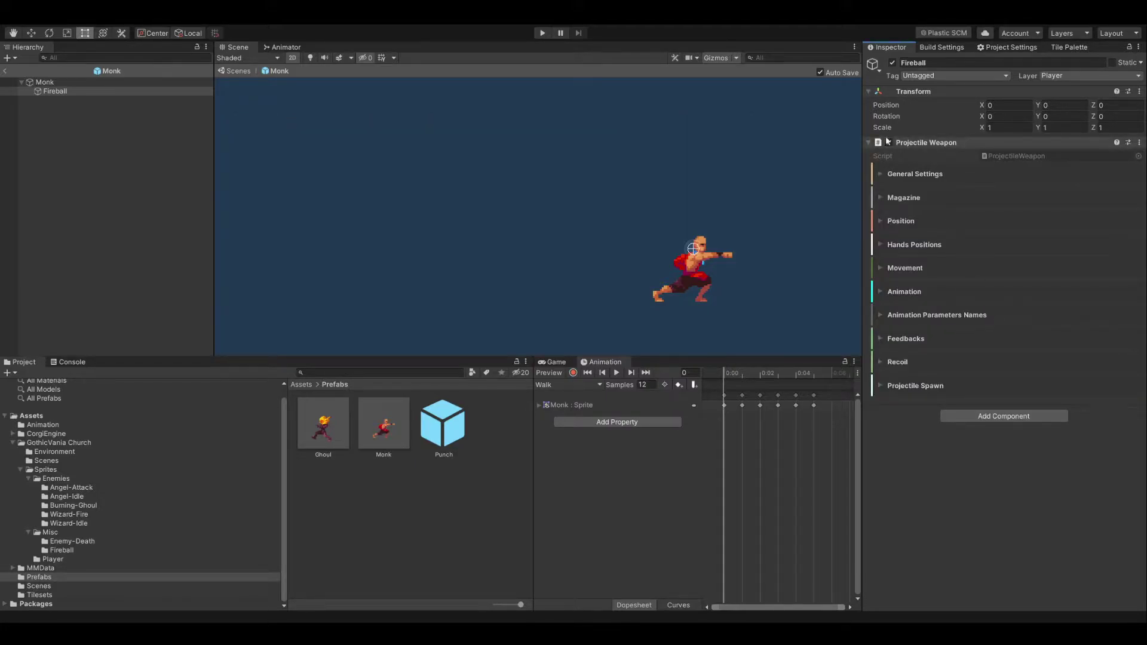
Set Fireball to Semi Auto, Delay Before Use 0.25, Time Between Uses 2, both release interrupts off.
left_click(878, 173)
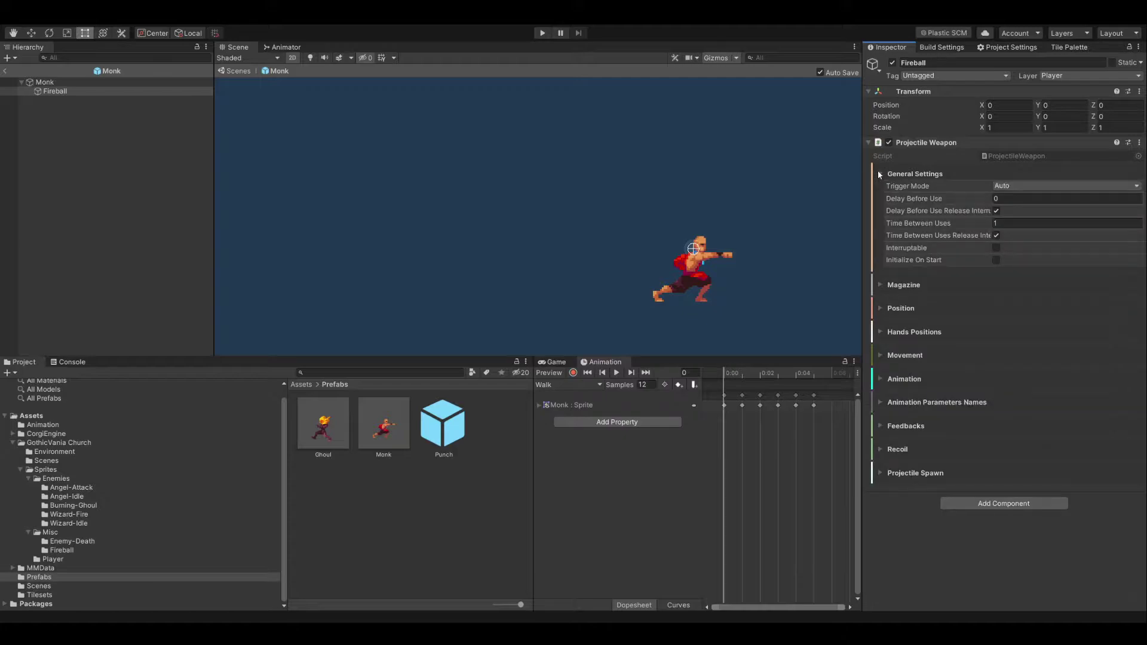
left_click(1027, 186)
left_click(1027, 199)
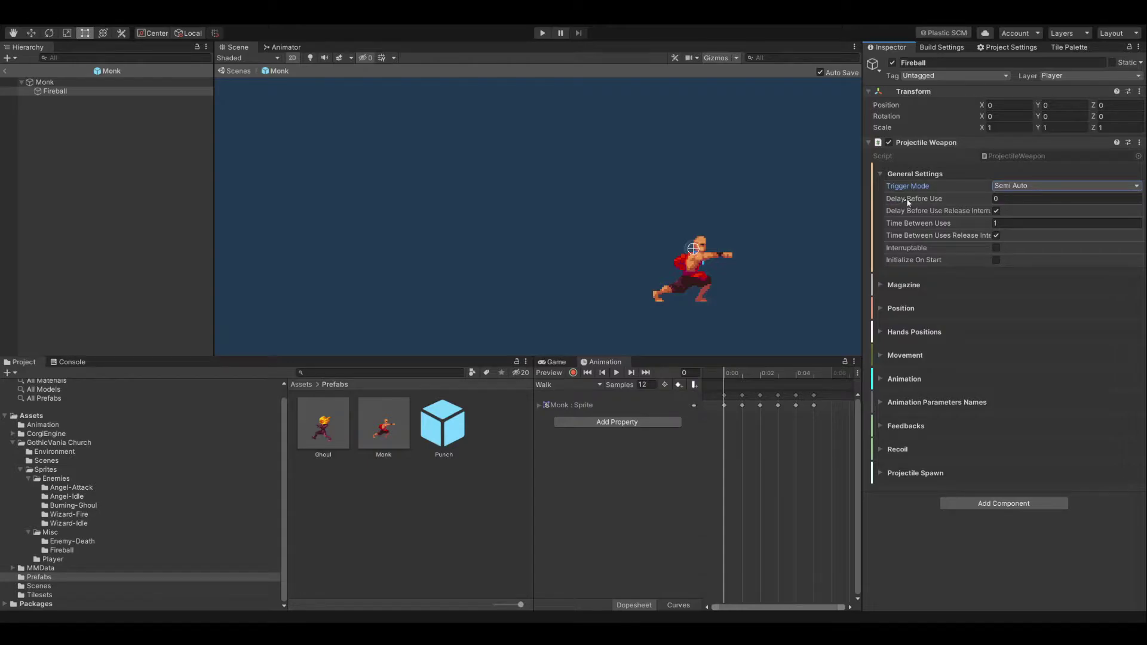
left_click(1012, 200)
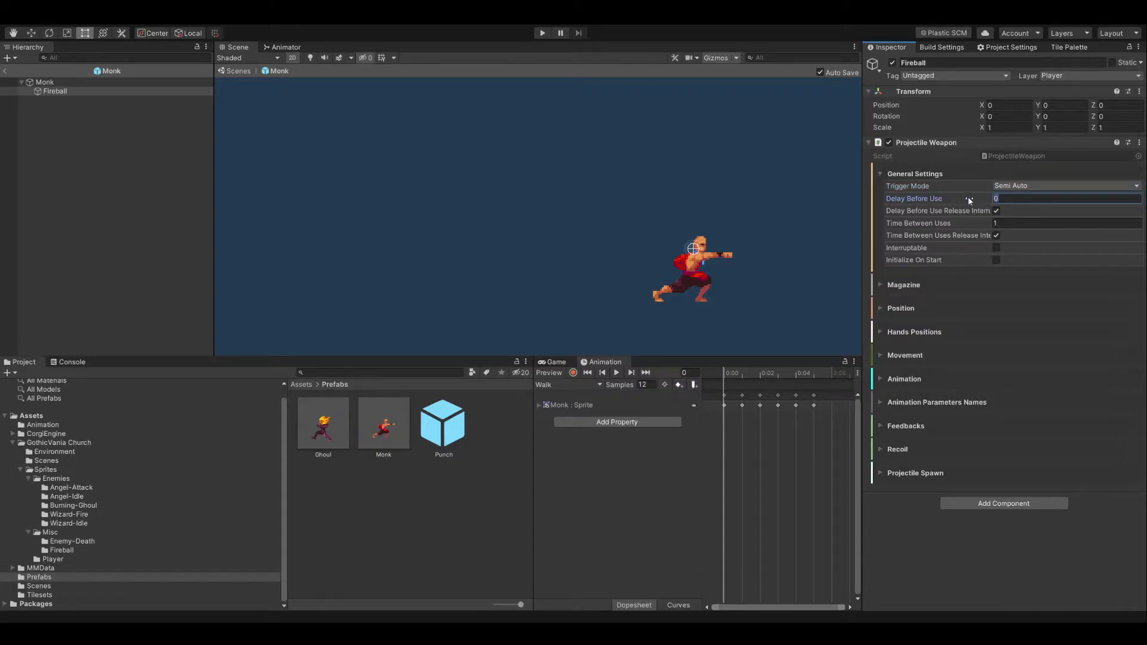
type("0.25")
left_click(995, 211)
left_click(989, 224)
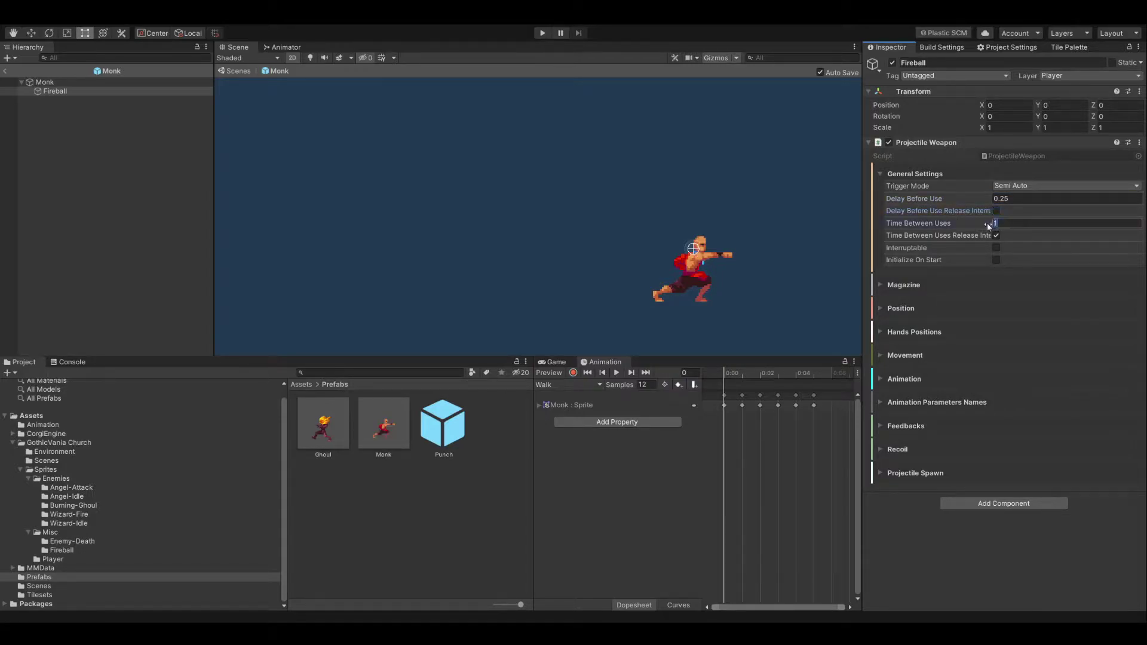
type("2")
left_click(996, 235)
left_click(881, 284)
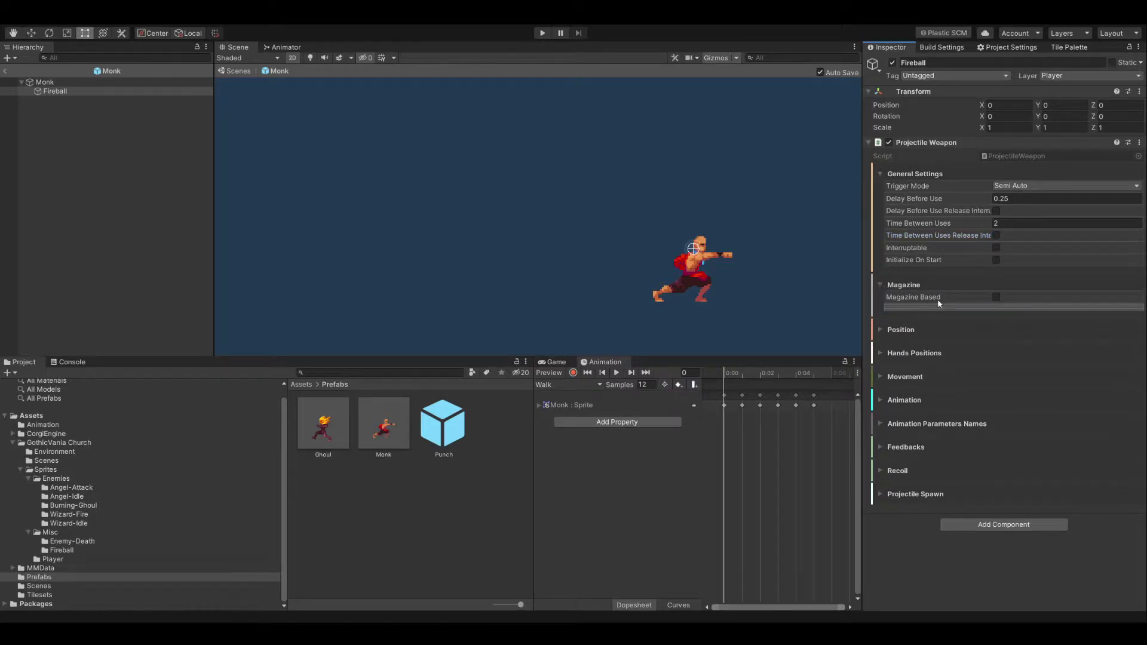
left_click(880, 285)
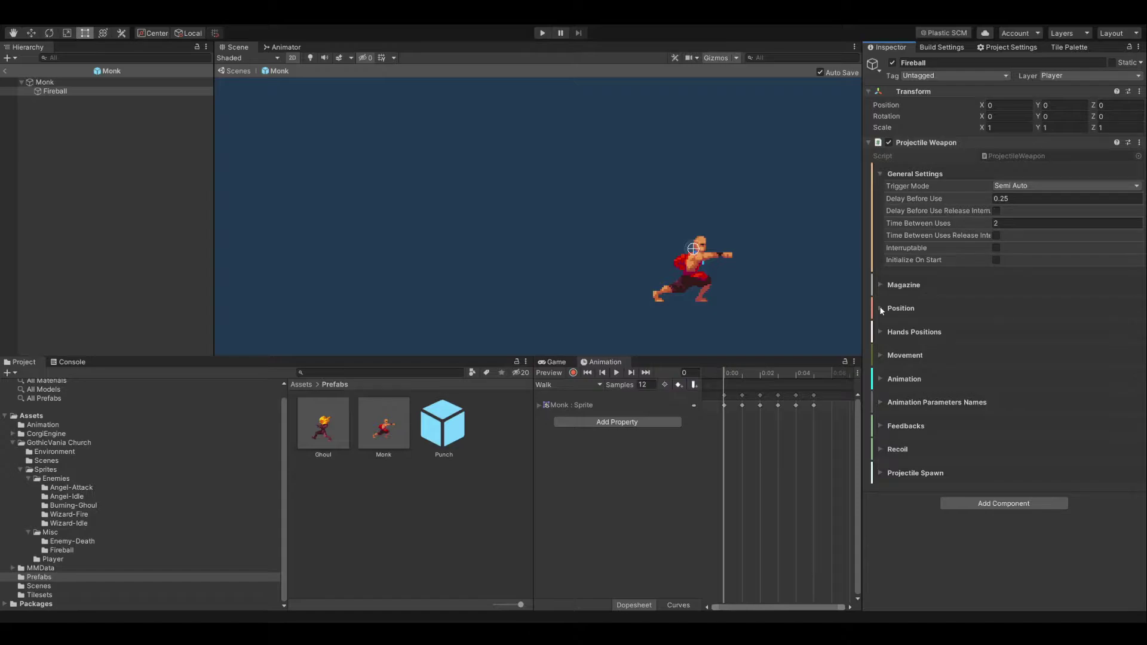
Expand Fireball's Position settings and enter 2.2 as an X value.
left_click(880, 308)
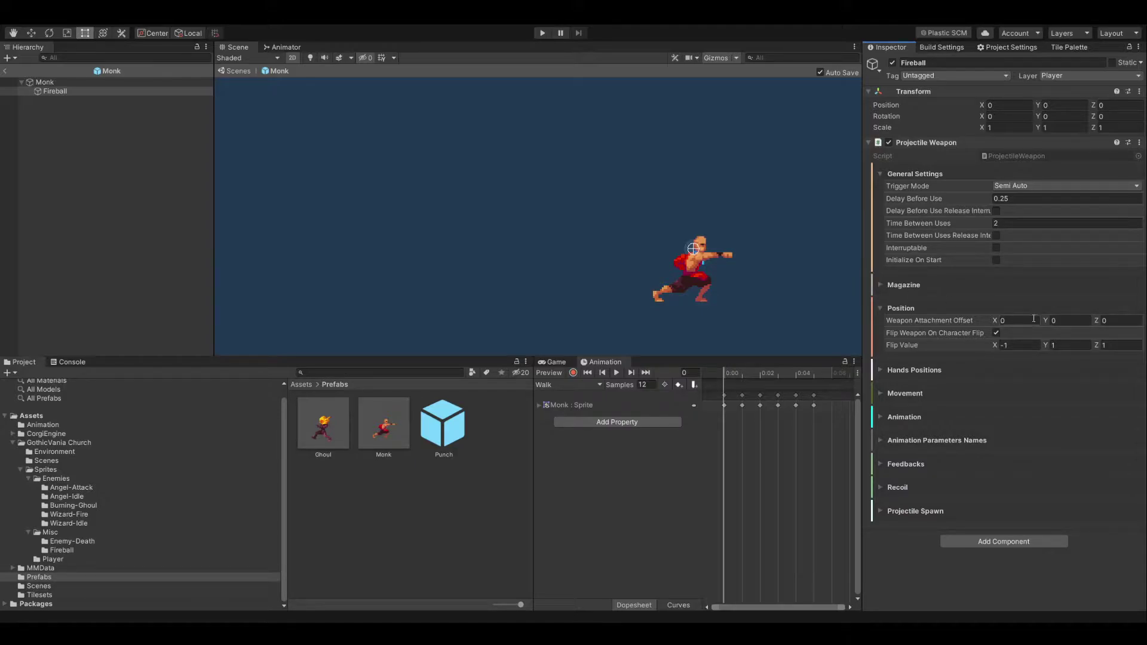
left_click(1010, 322)
left_click_drag(1014, 322, 977, 325)
type("0")
left_click(990, 105)
type("2")
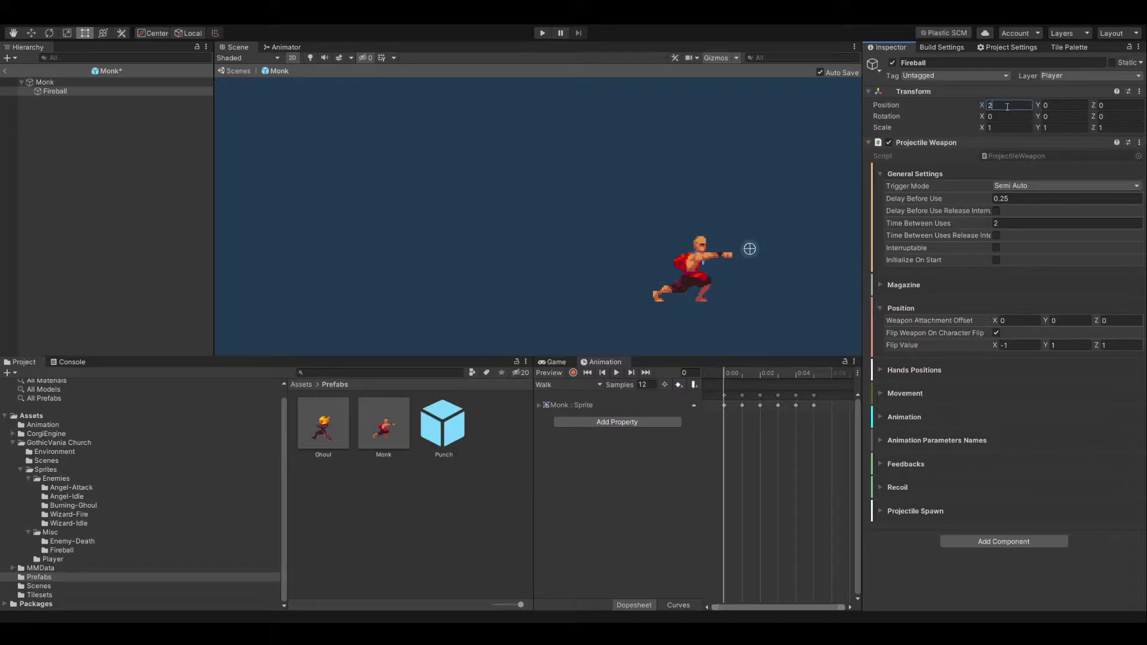
type(".2")
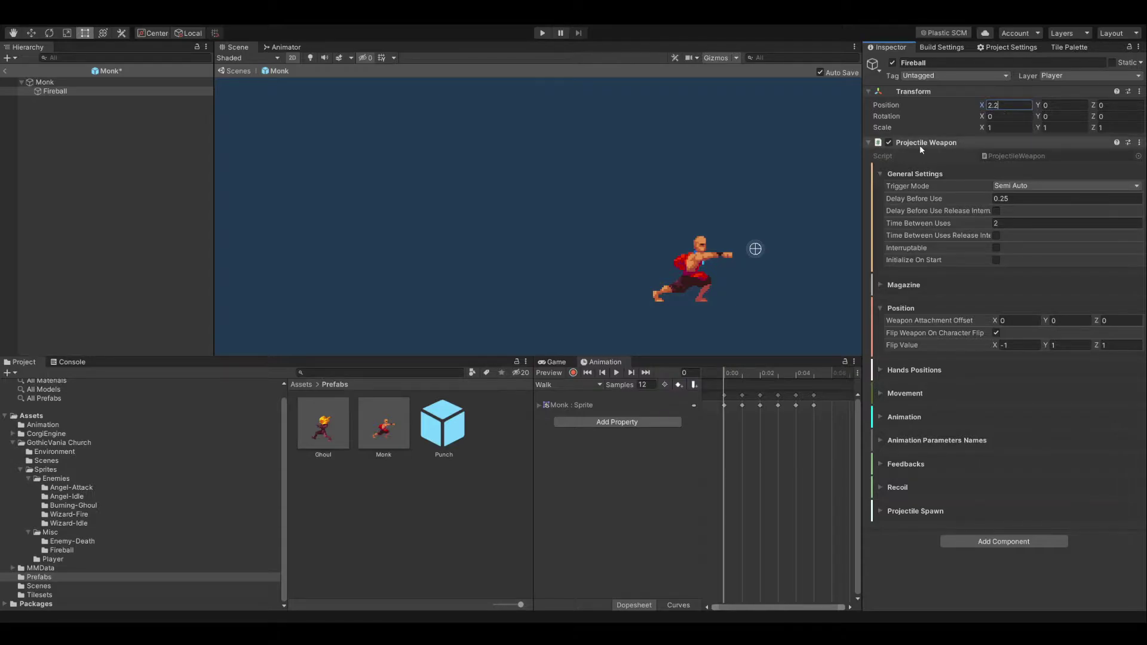
key("Home")
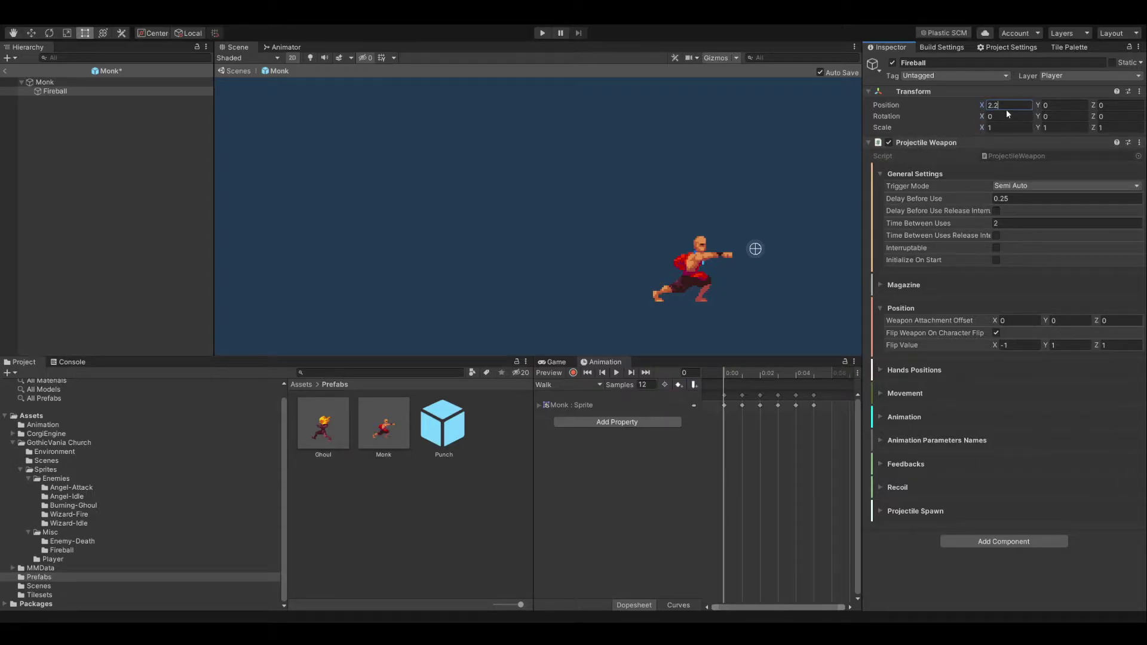
key("BackSpace")
key("BackSpace")
type(".2")
left_click(981, 105)
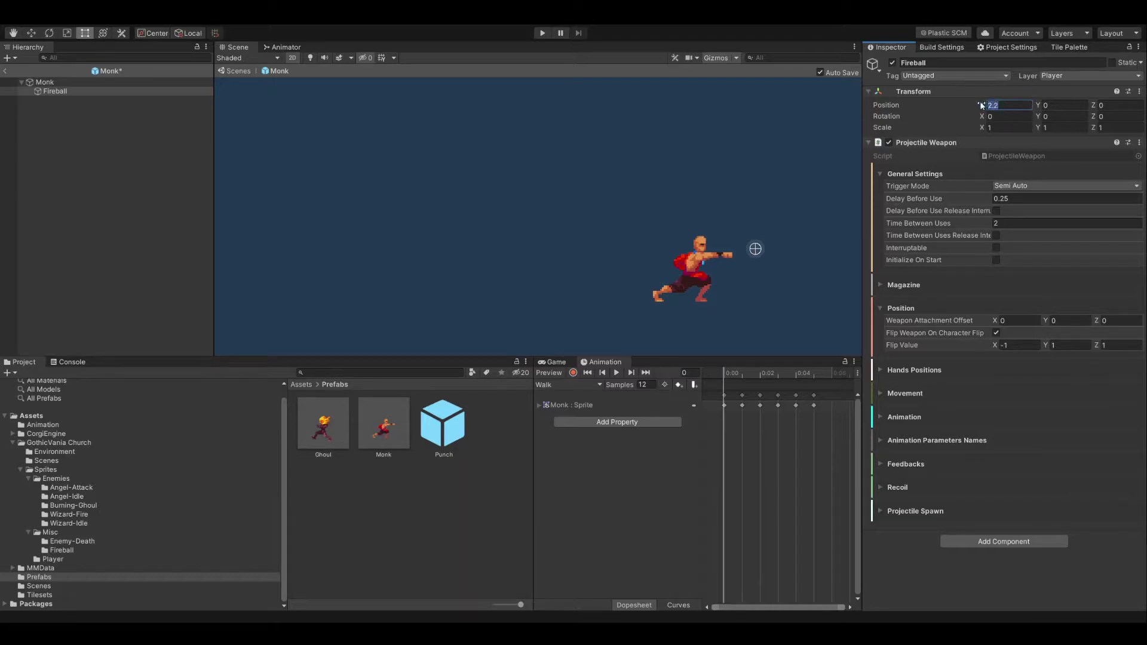
Set Weapon Attachment Offset X to 2.2 and reset the Fireball's Transform X to 0.
left_click(1012, 318)
type("2.2")
left_click(1007, 105)
type("0")
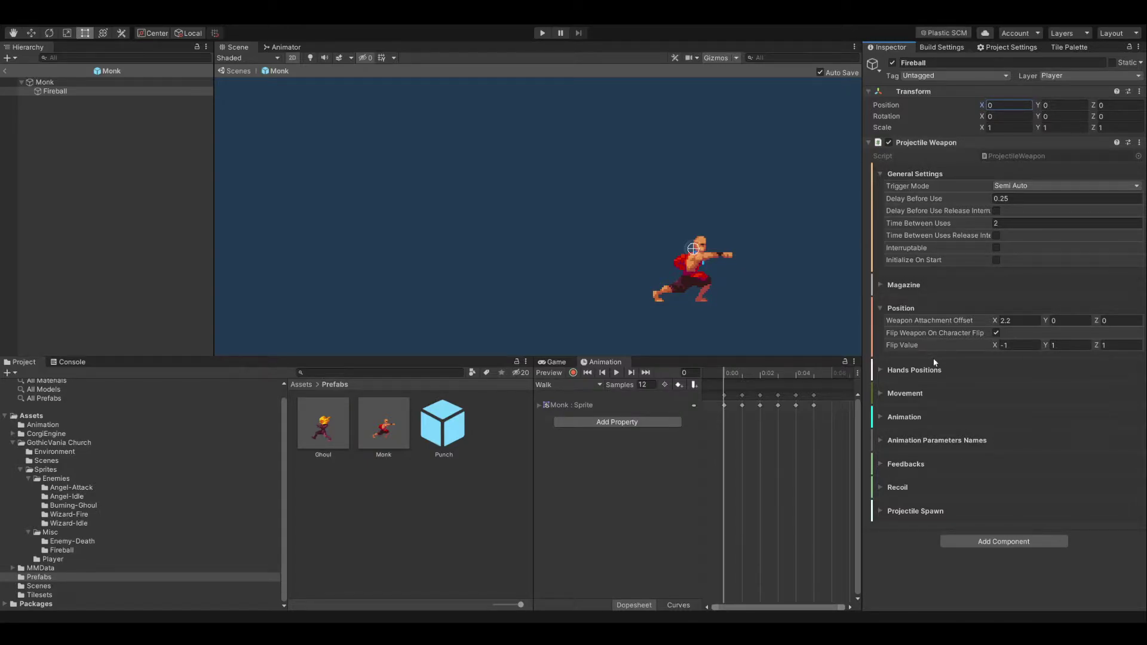
left_click(878, 393)
left_click(879, 393)
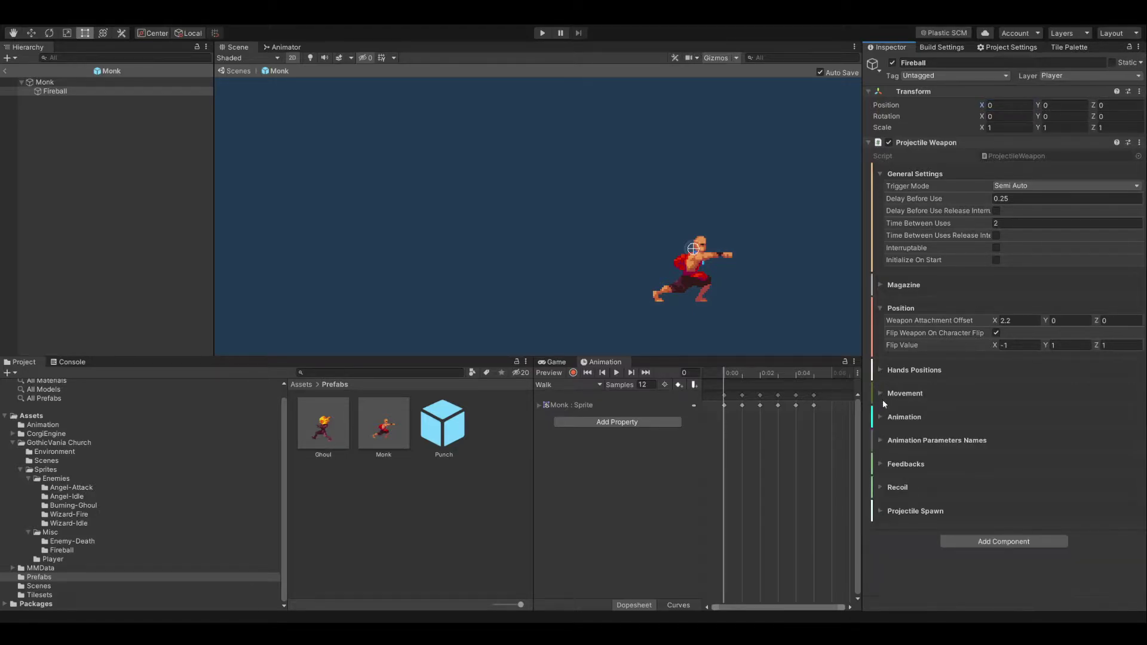
Check the Monk's animator parameters, then enter Shoot as Fireball's Start Animation Parameter.
left_click(881, 441)
scroll(955, 430, "down", 4)
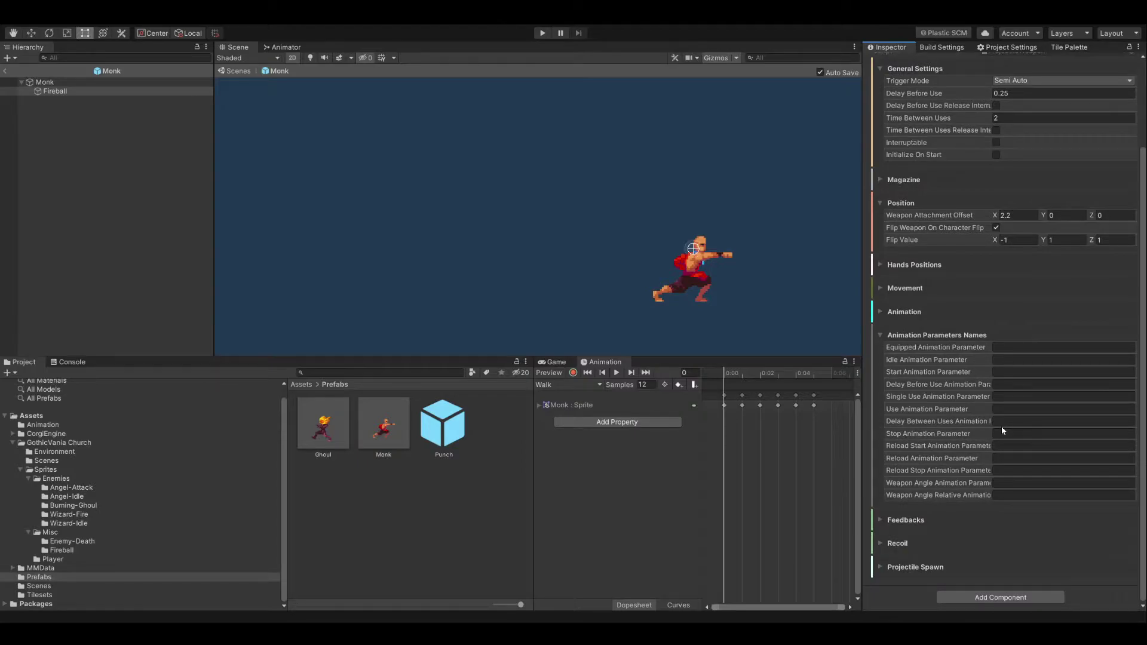
left_click(281, 47)
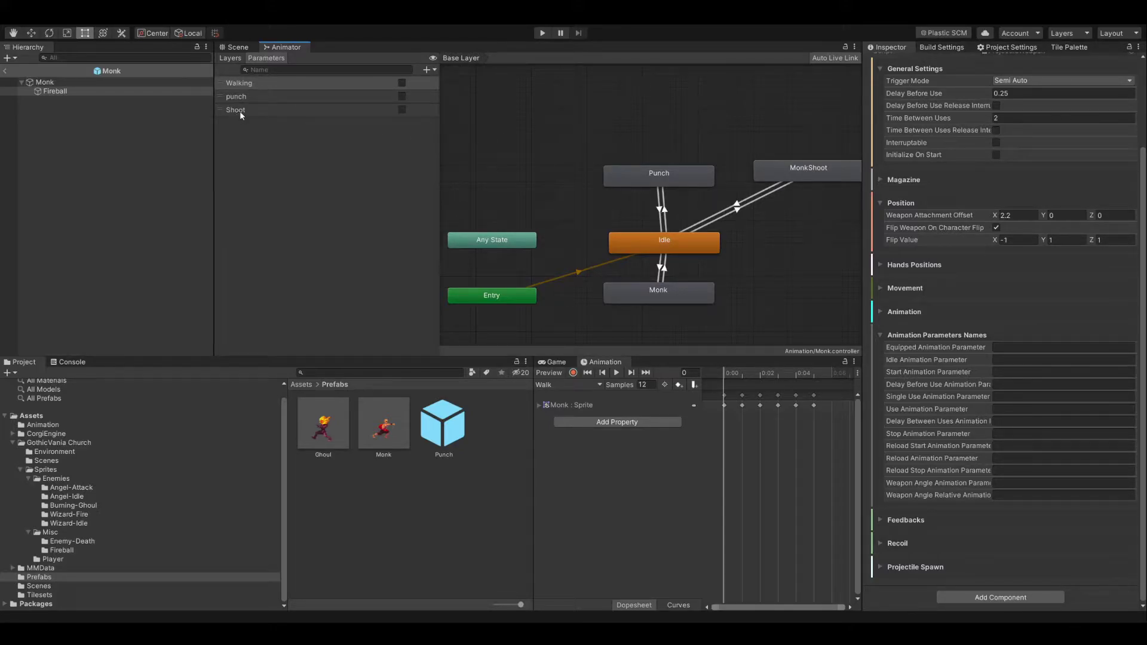
left_click(237, 48)
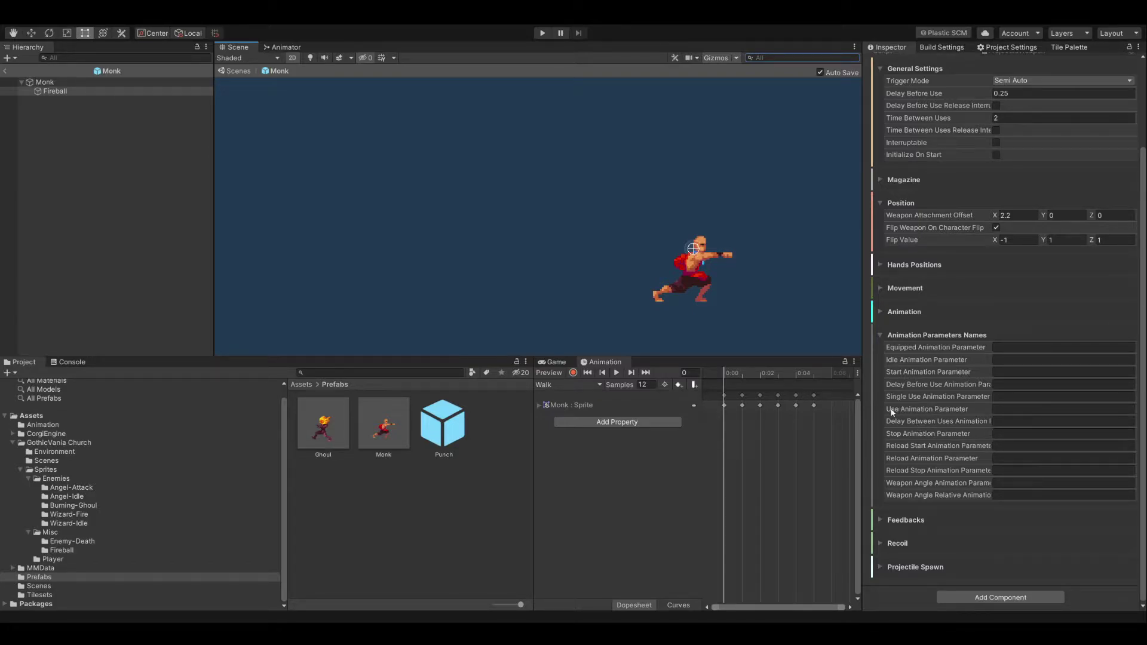
left_click(998, 408)
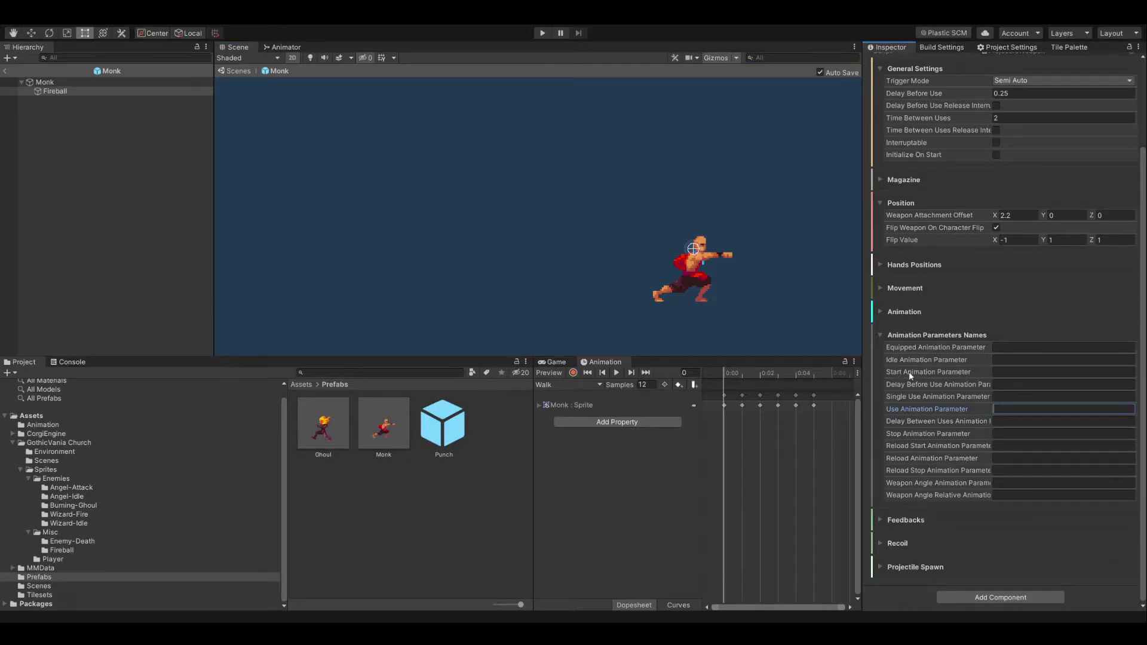
left_click(1005, 371)
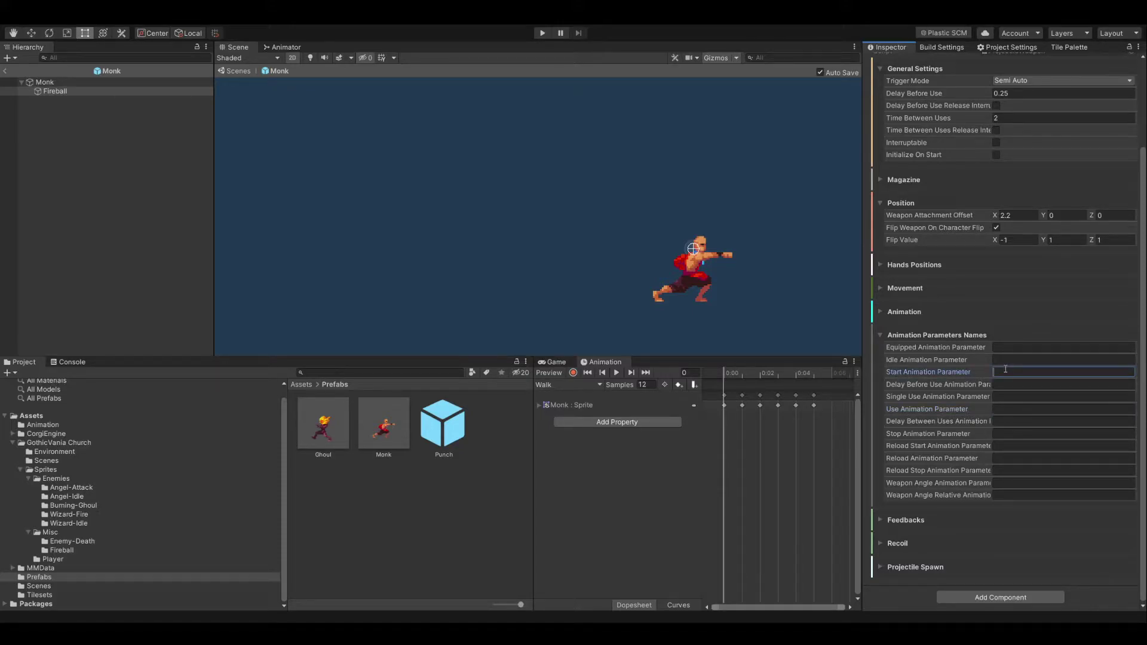
type("Shoot")
scroll(951, 295, "up", 3)
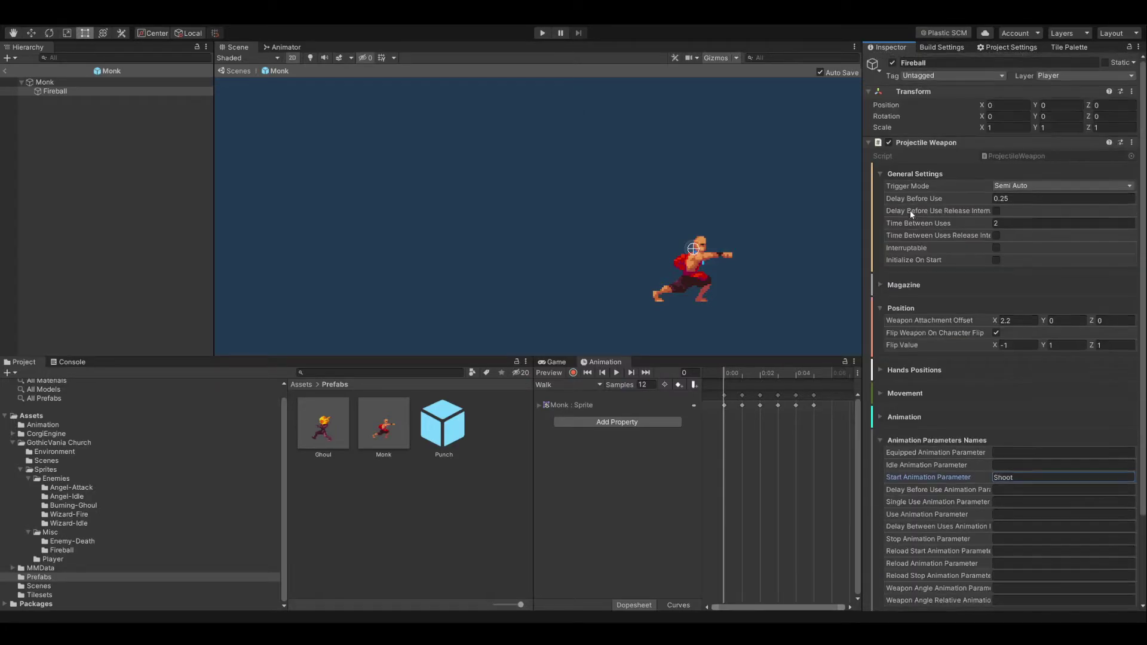
Collapse the Fireball's Projectile Weapon component.
left_click(869, 142)
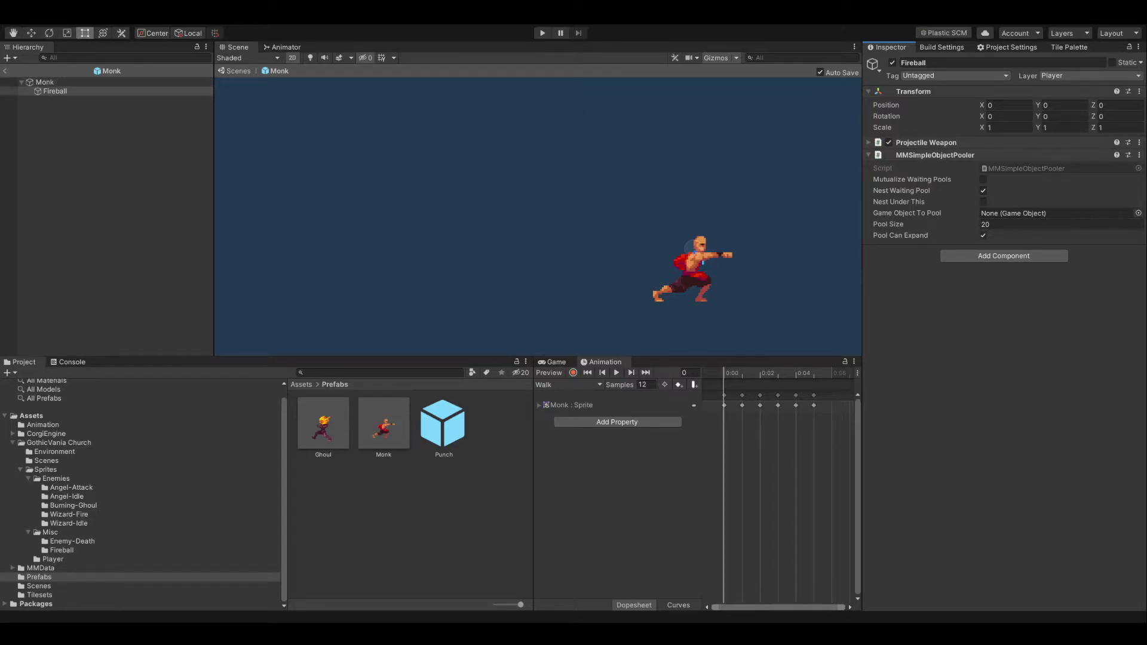
Back in SampleScene, create an animated fireball object from sprites fireball1, fireball2 and fireball3.
left_click(3, 70)
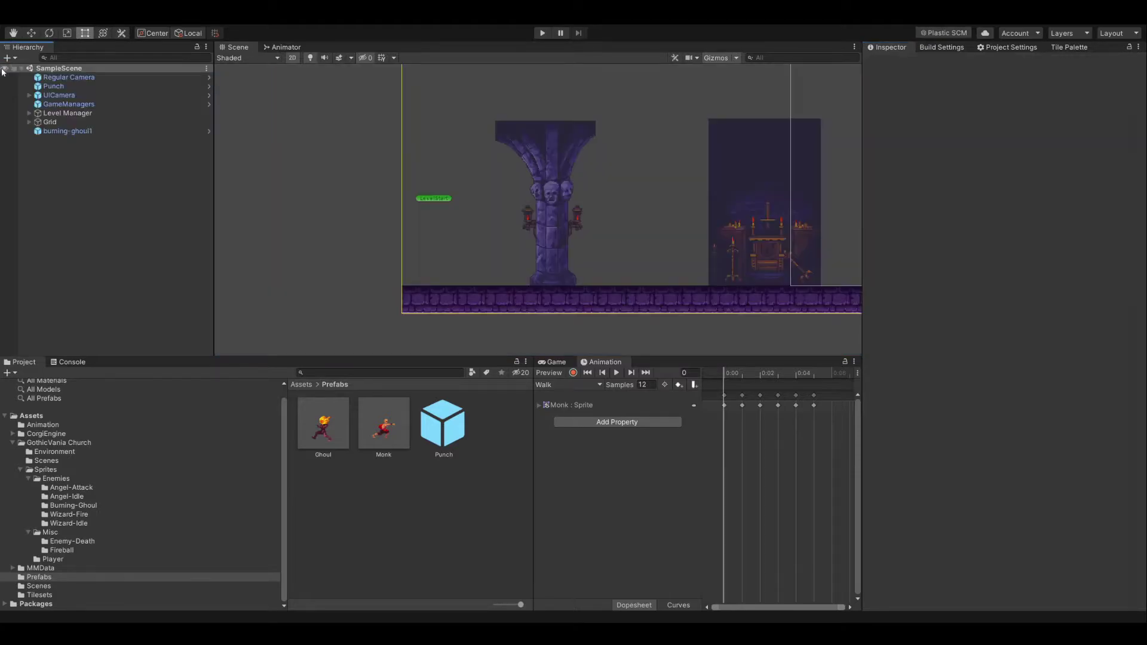
left_click(62, 551)
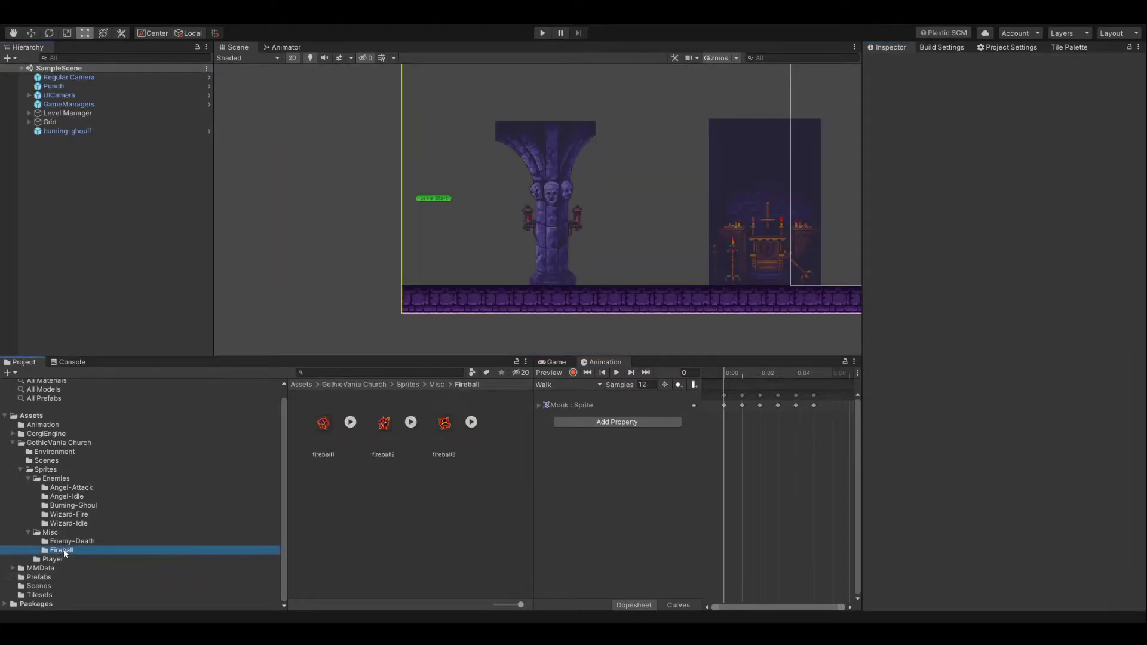
left_click(323, 424)
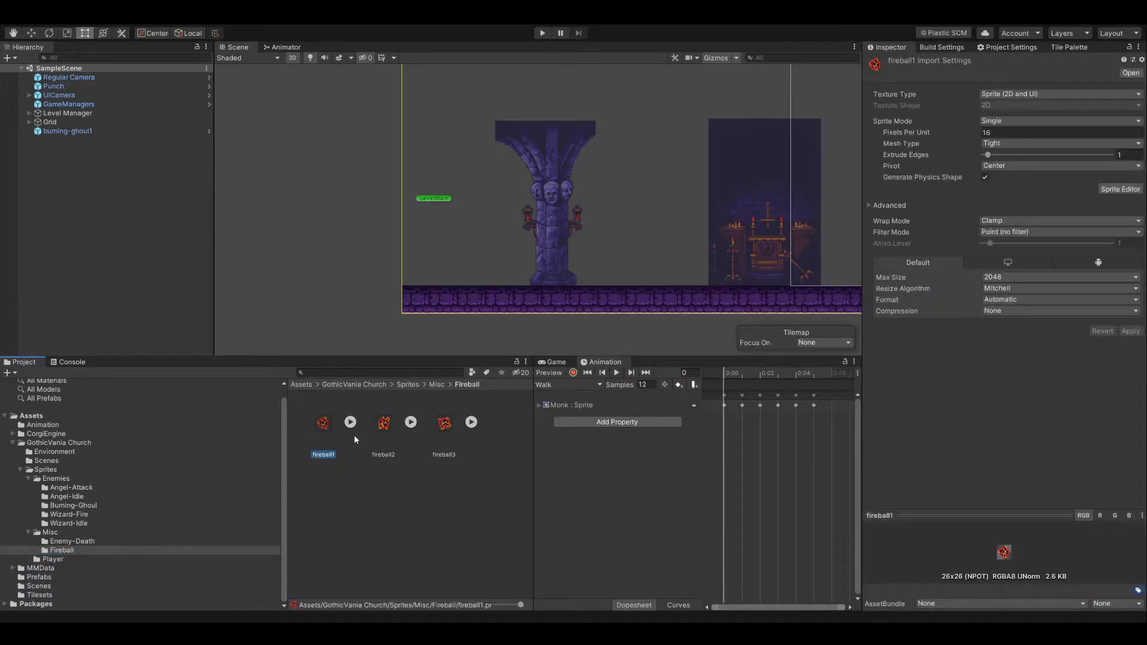
left_click(444, 425, "shift")
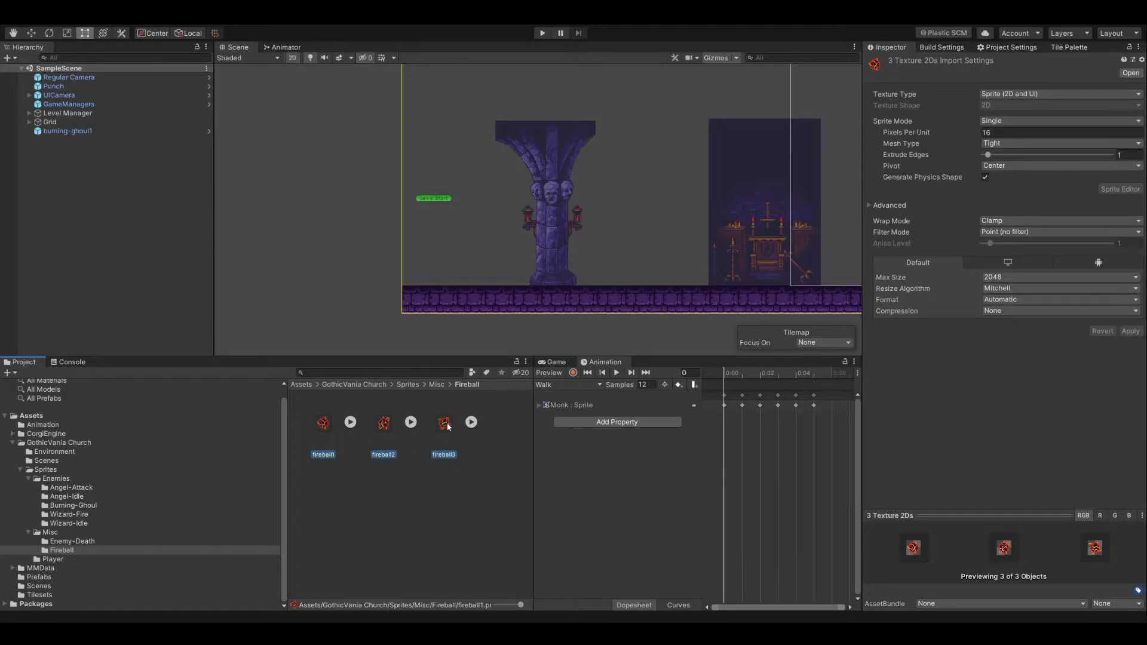
left_click_drag(445, 425, 335, 279)
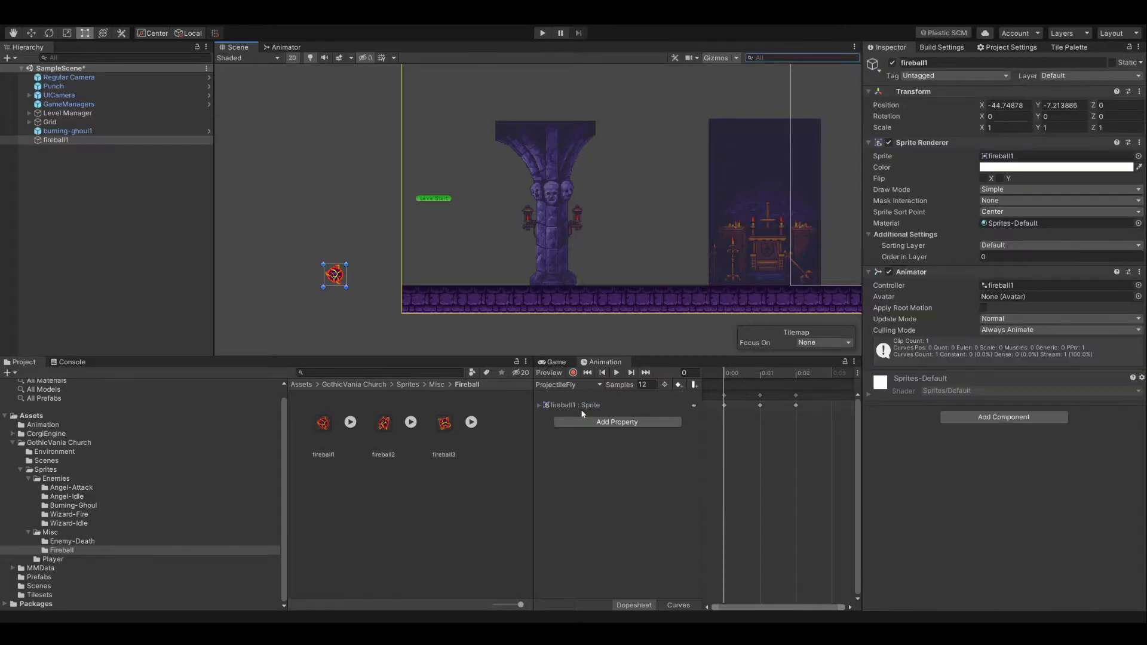
Set the ProjectileFly animation's Samples to 8 and preview it.
left_click(617, 372)
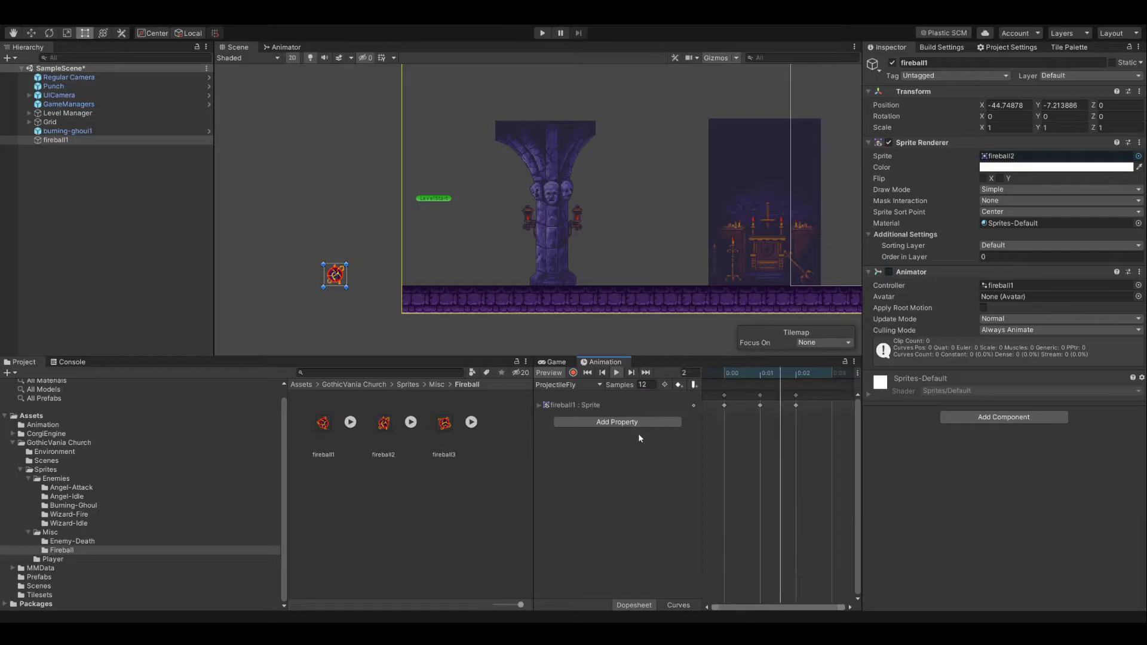
left_click(653, 385)
type("8")
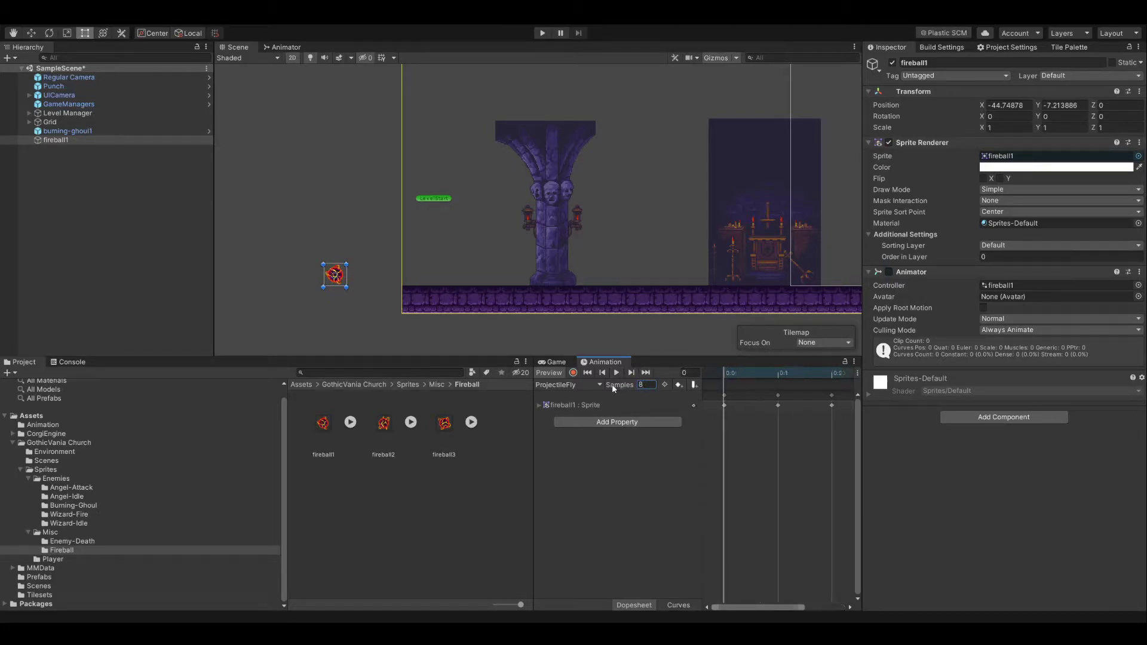
left_click(616, 373)
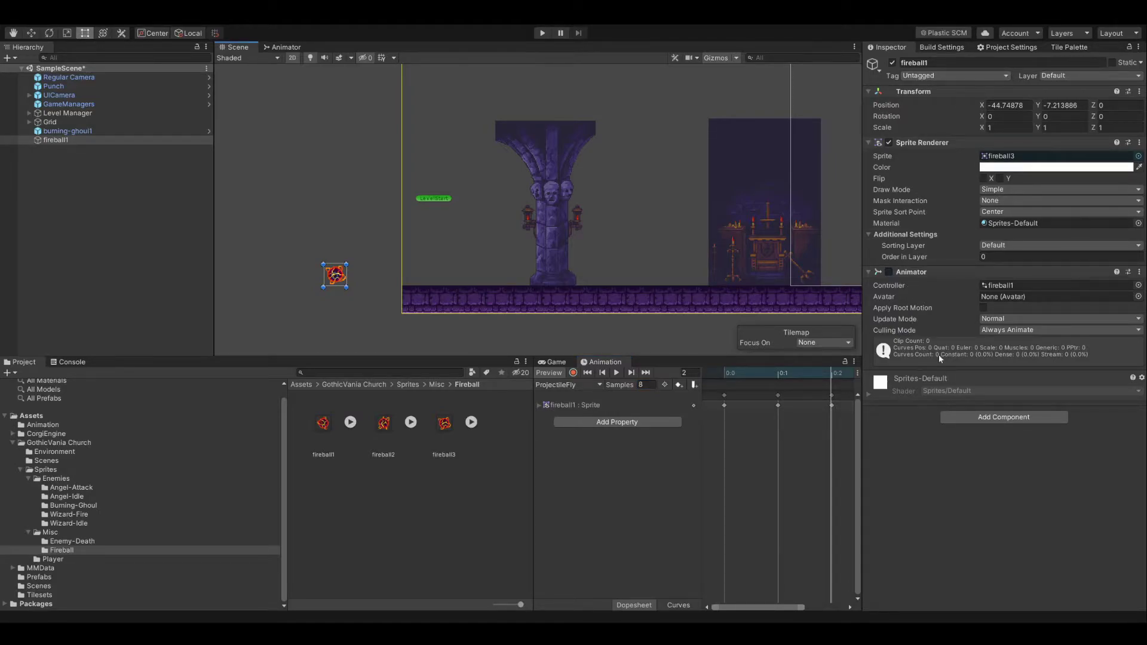
Collapse fireball1's Transform, Sprite Renderer and Animator, and give its Projectile Speed 100.
left_click(869, 91)
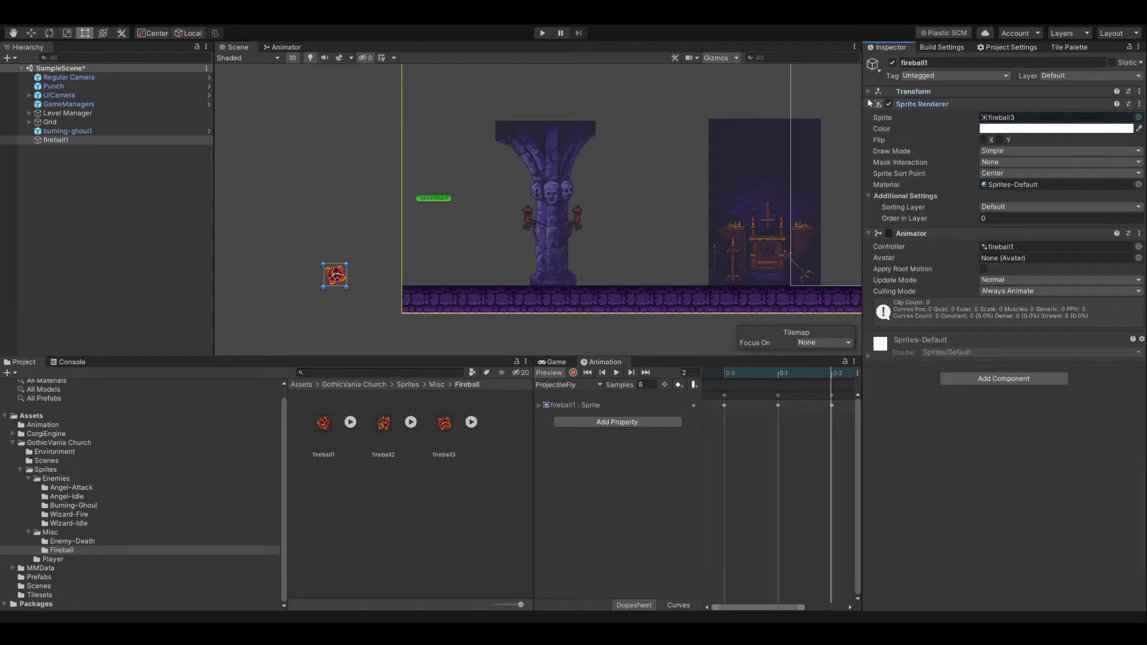
left_click(869, 104)
left_click(869, 115)
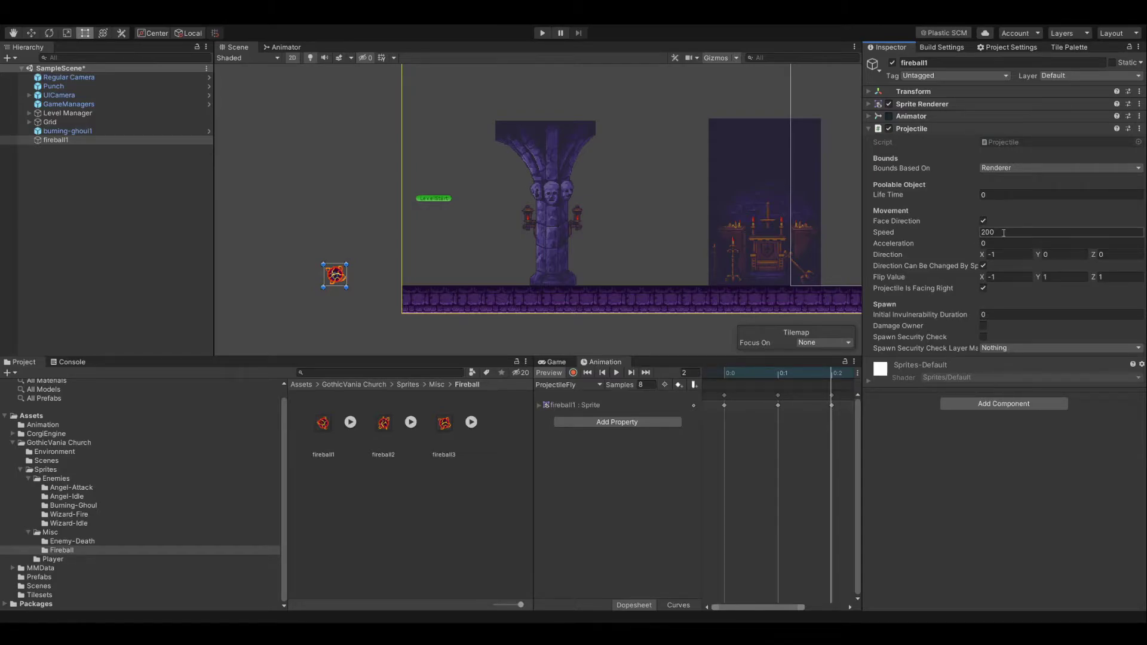
left_click_drag(995, 232, 945, 228)
type("100")
left_click(1026, 494)
left_click(868, 129)
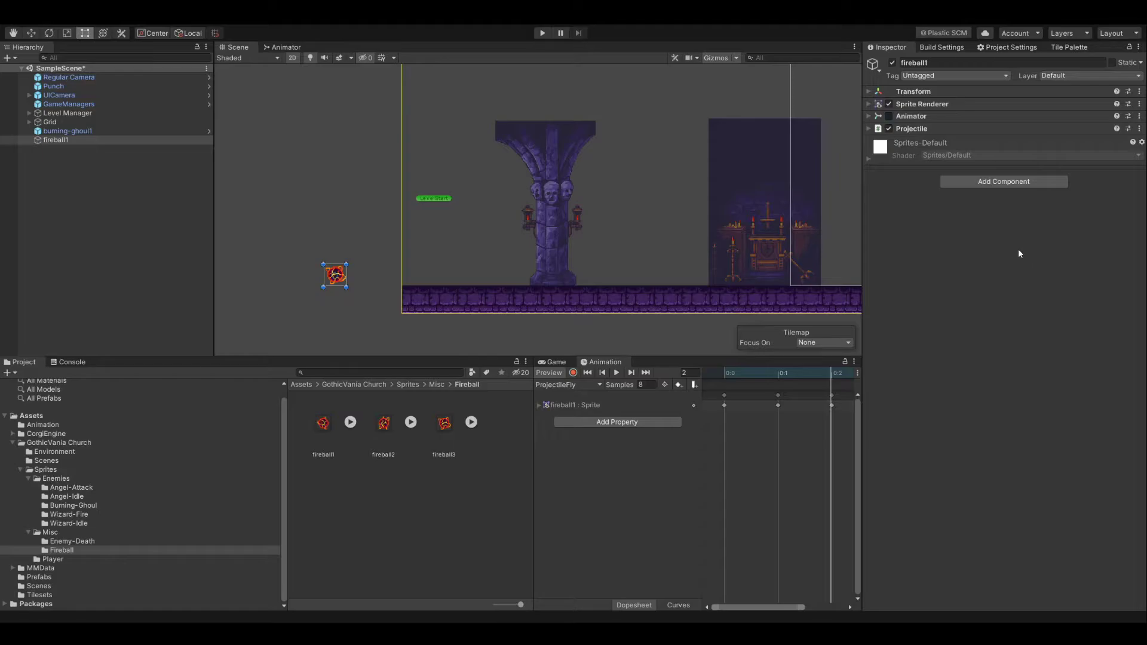
Add a Circle Collider 2D and an Enemies-targeting DamageOnTouch to fireball1, then save the scene.
left_click(989, 281)
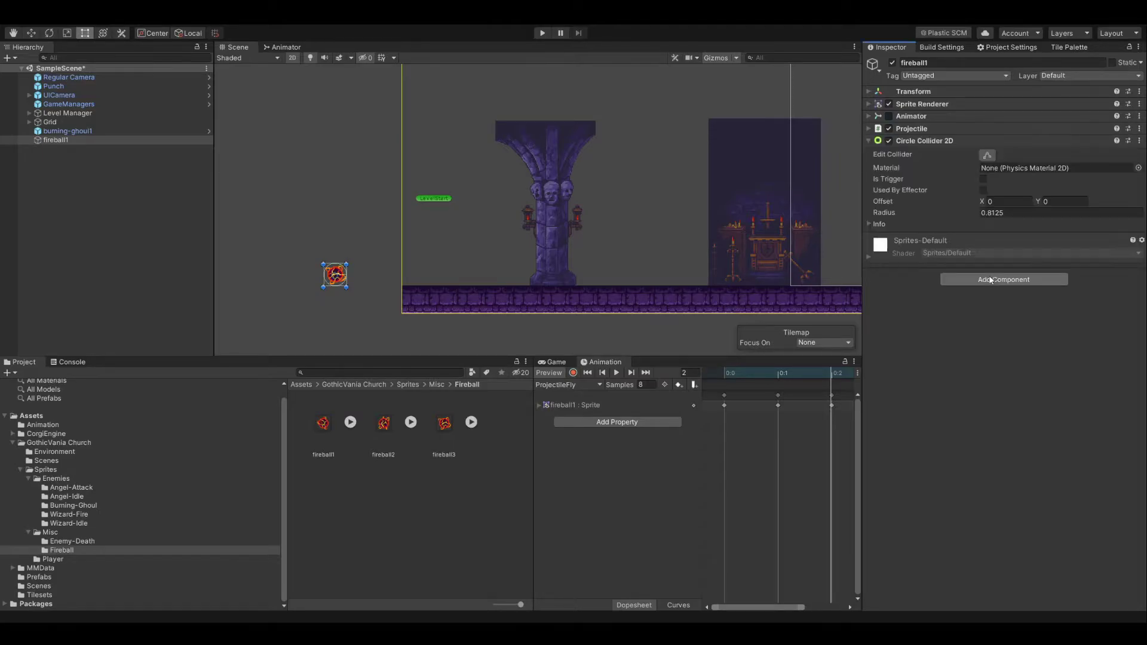
scroll(343, 282, "up", 10)
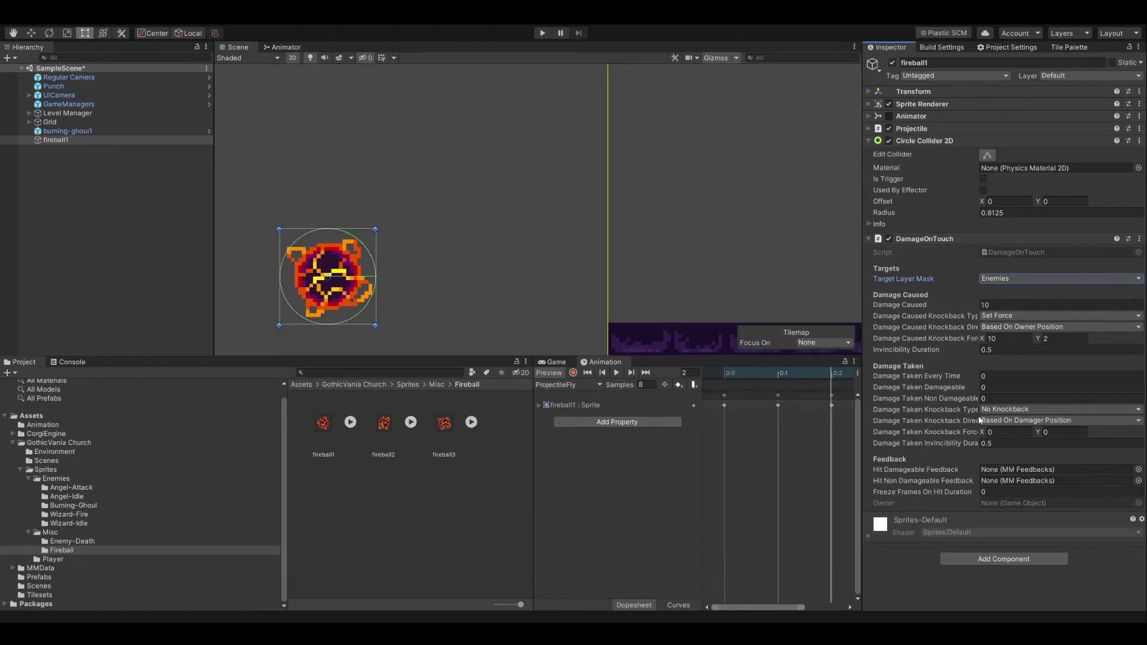
key("ctrl+s")
Rename fireball1 to 'ProjectileFireball' in the Hierarchy.
left_click(58, 141)
left_click(61, 143)
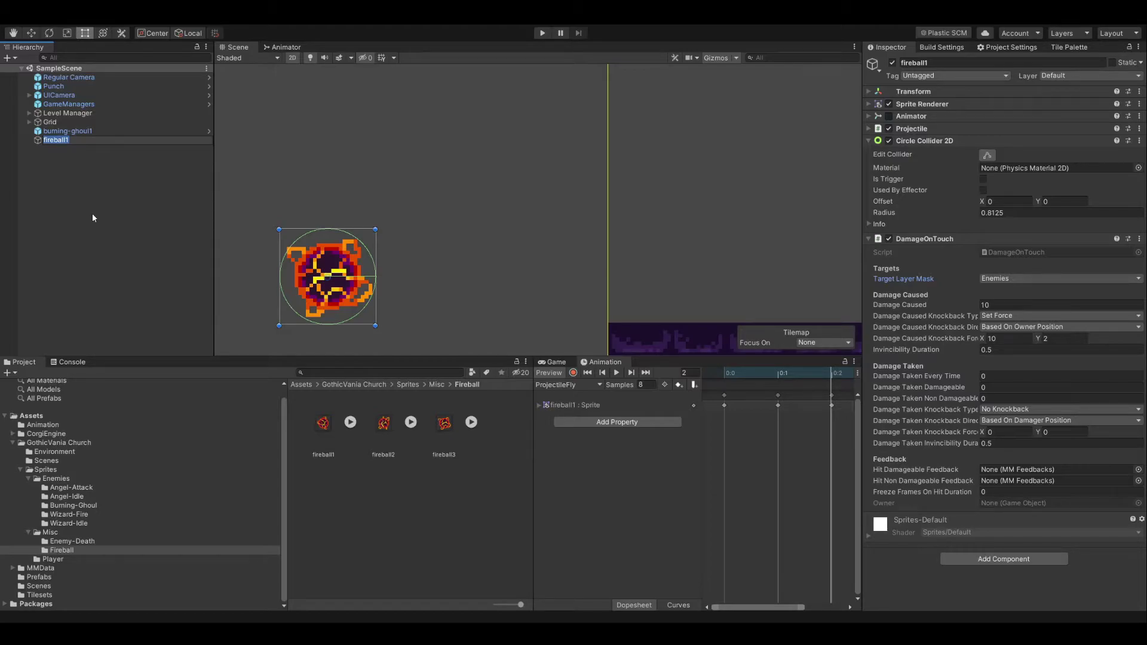
type("ProjectileFl")
type("reball")
key("Return")
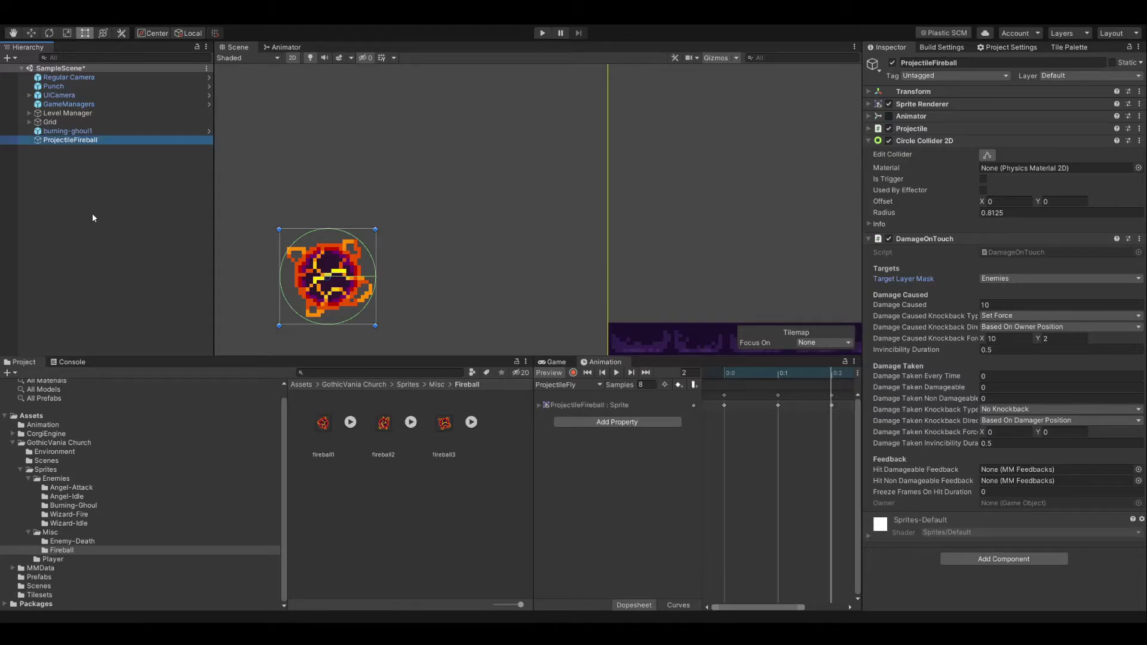
Make ProjectileFireball a prefab in the Prefabs folder.
left_click(39, 577)
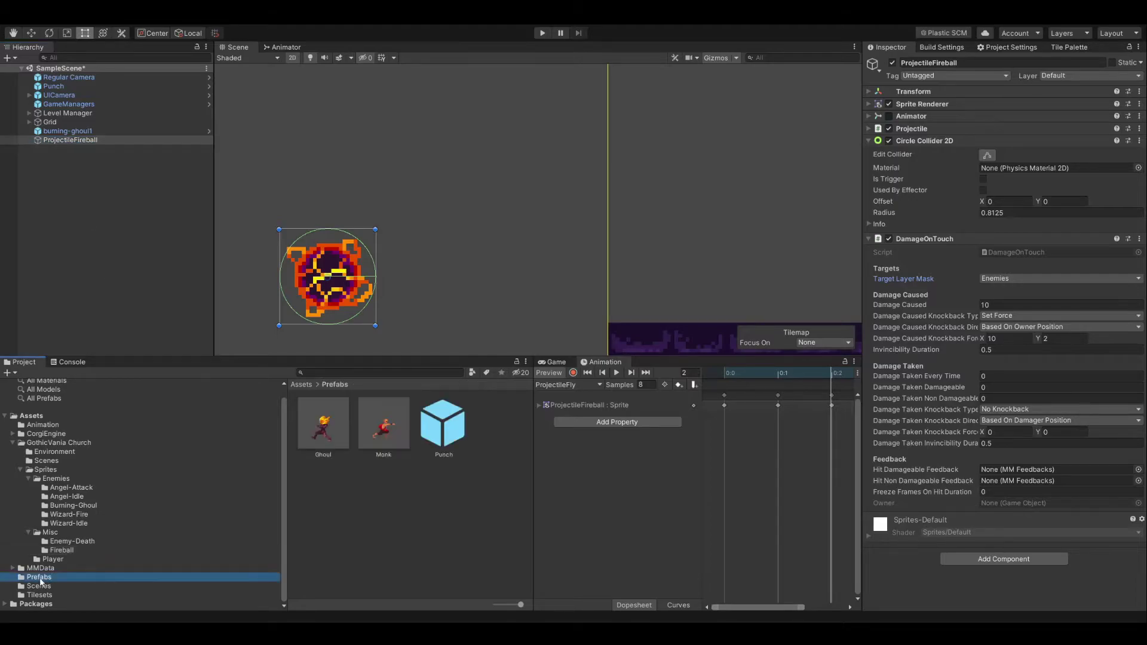
left_click_drag(69, 139, 444, 509)
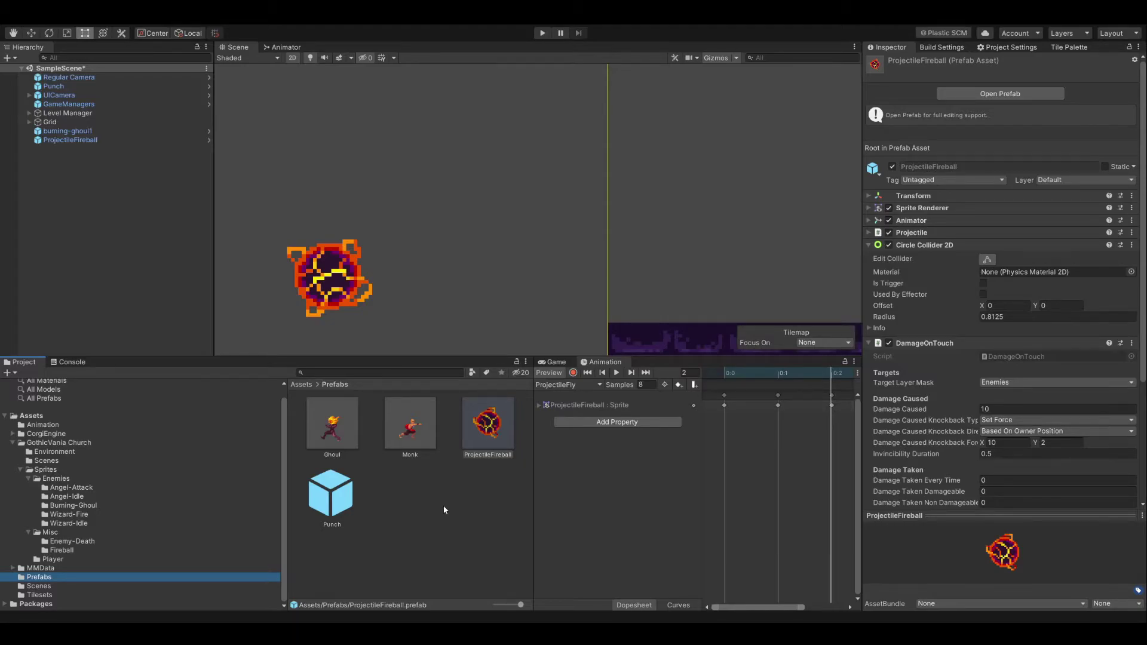
left_click(444, 506)
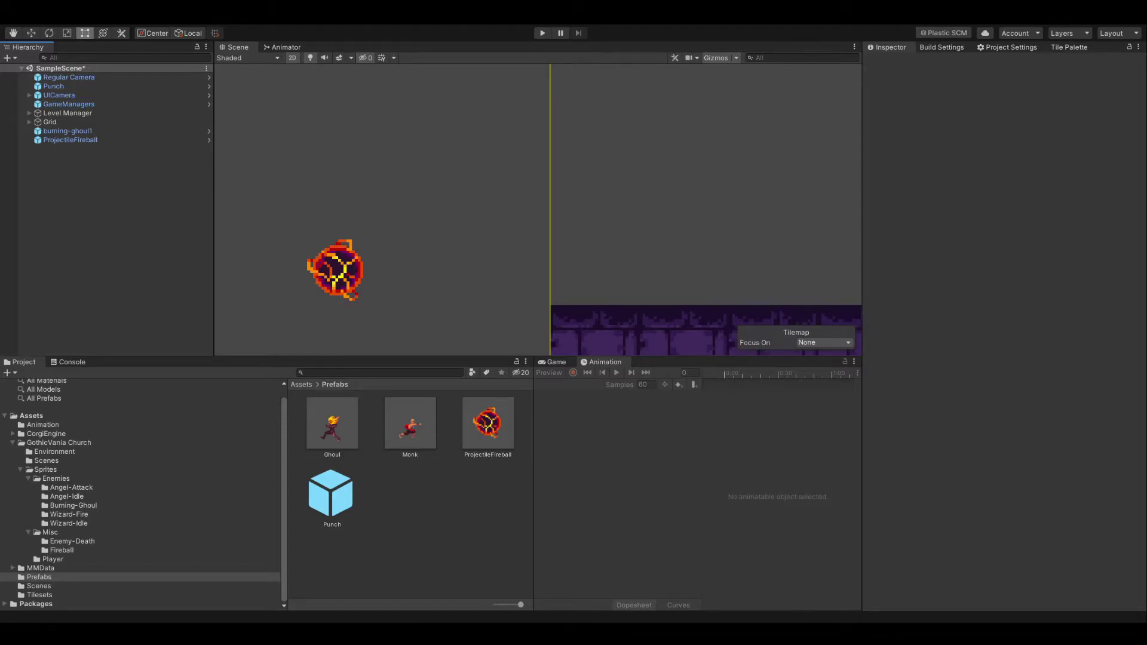
Open the Monk prefab and set its Fireball weapon's pooler to pool ProjectileFireball.
double_click(411, 427)
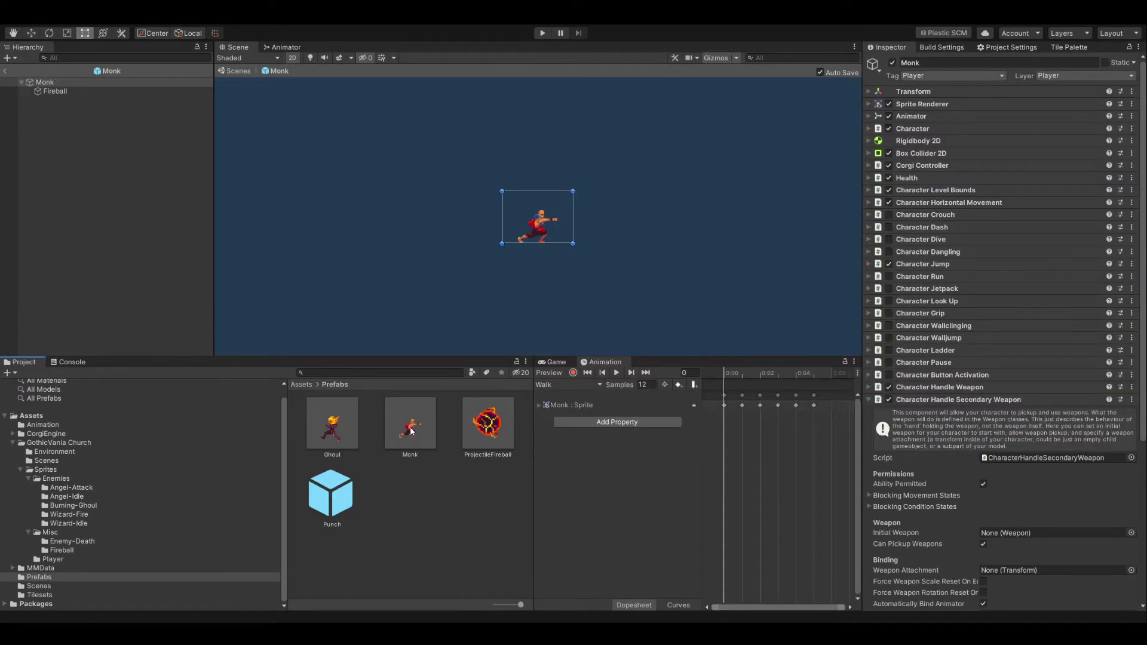
left_click(61, 94)
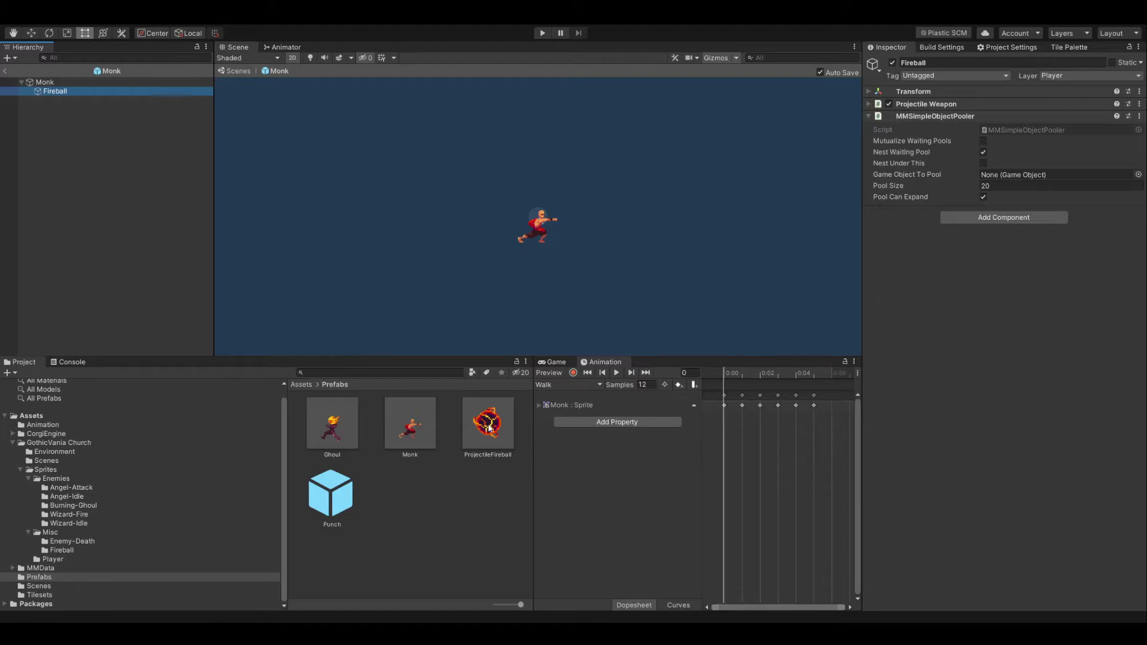
left_click_drag(489, 431, 1038, 177)
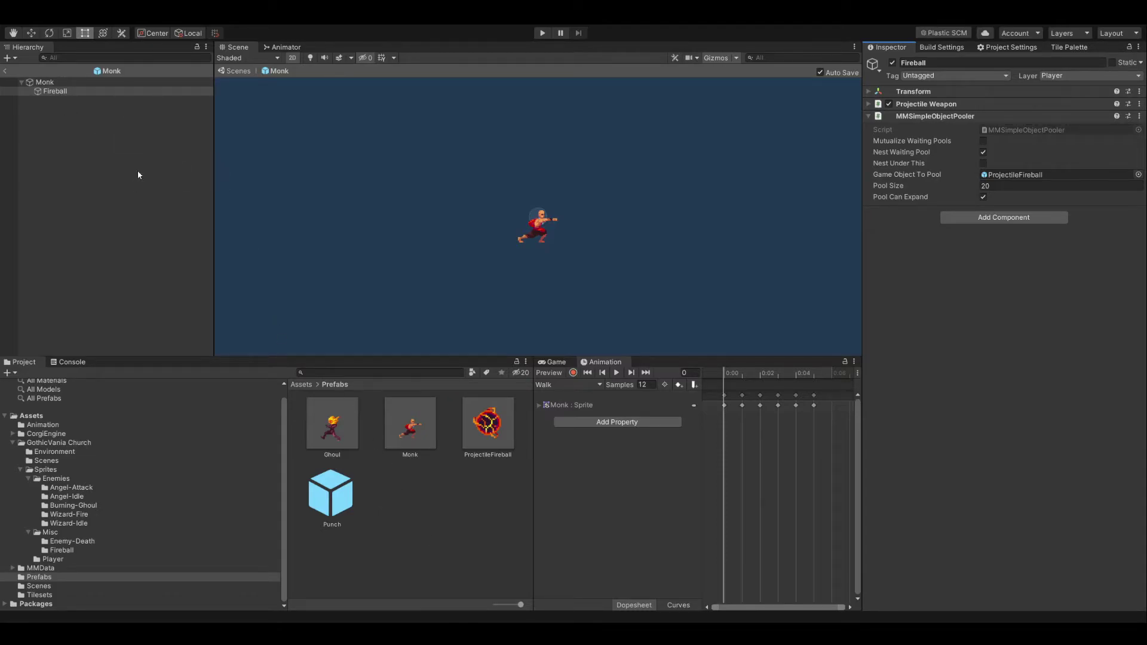
Save the Fireball weapon as its own prefab and remove it from the Monk.
left_click_drag(56, 93, 406, 501)
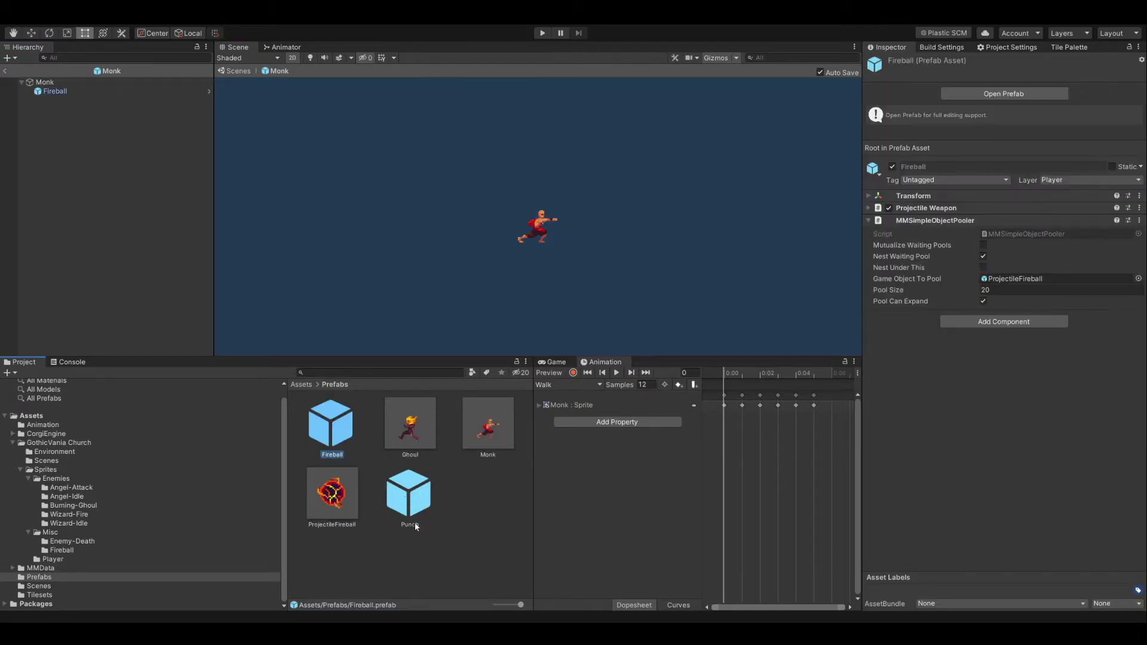
left_click(56, 93)
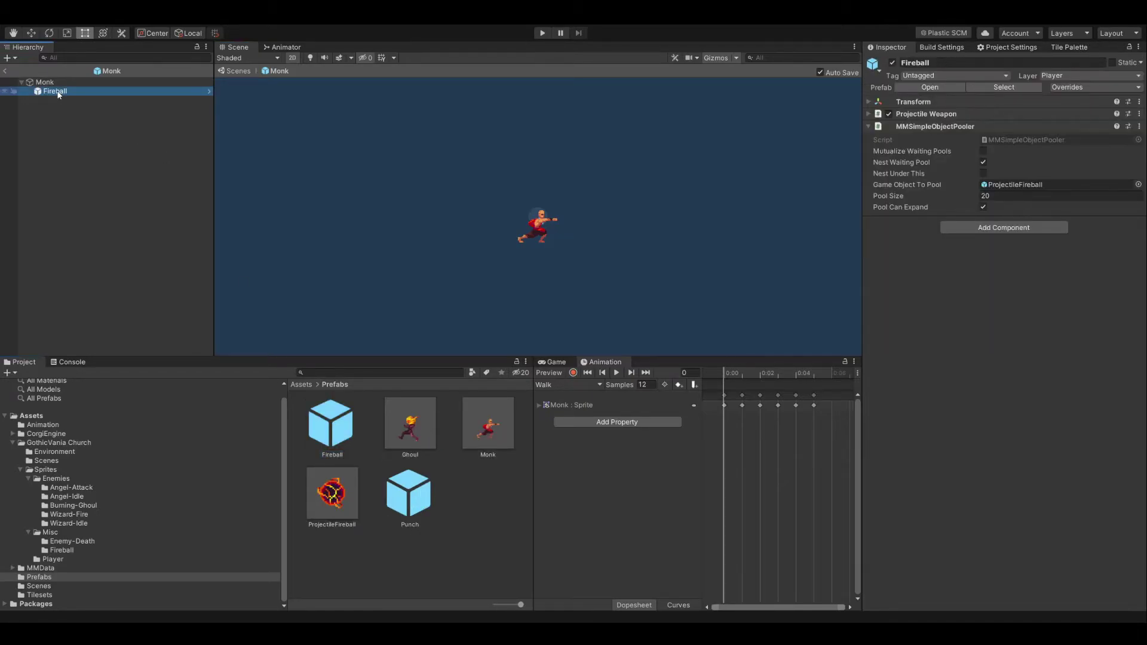
key("Delete")
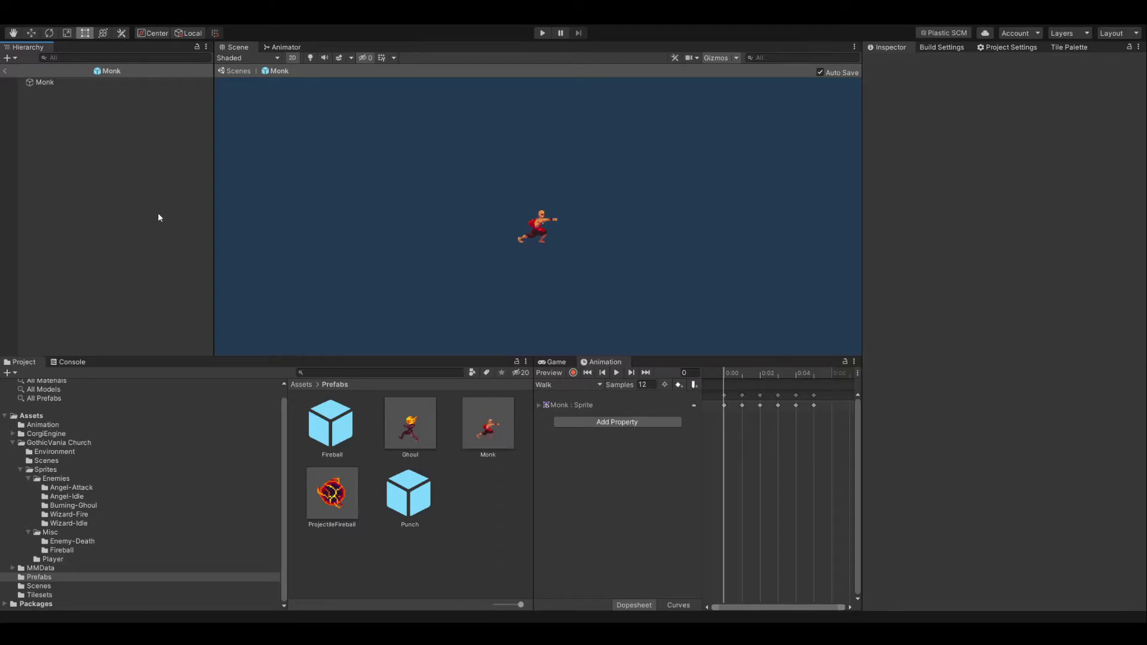
Make the Fireball prefab the Monk's secondary Initial Weapon, confirming Punch stays primary.
double_click(44, 82)
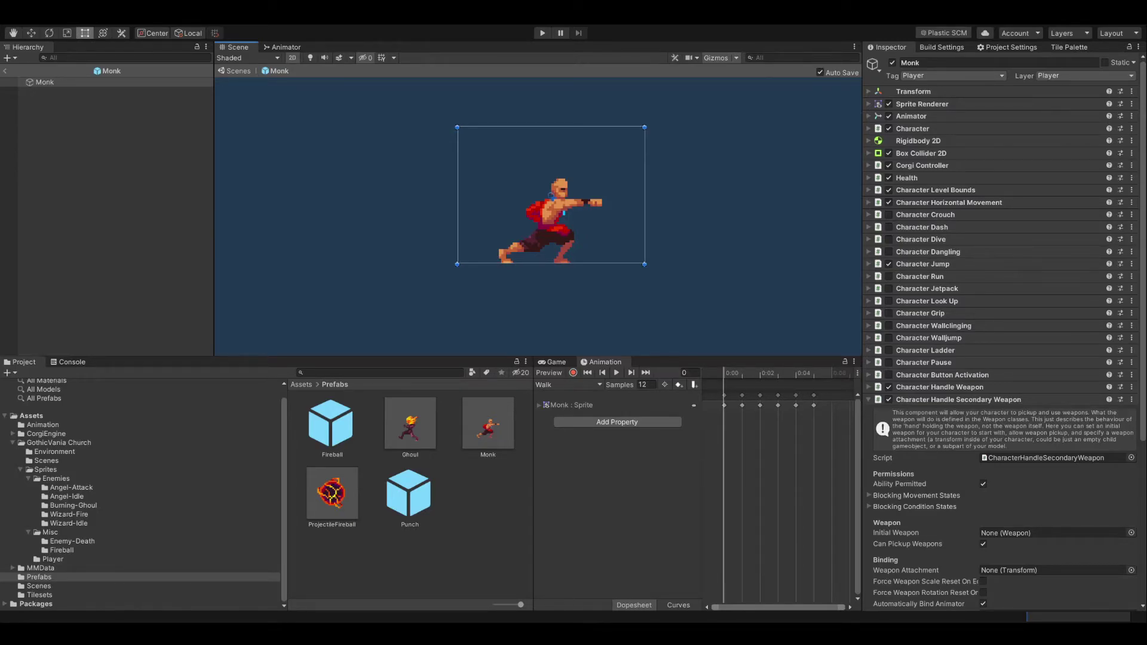
scroll(1001, 329, "down", 6)
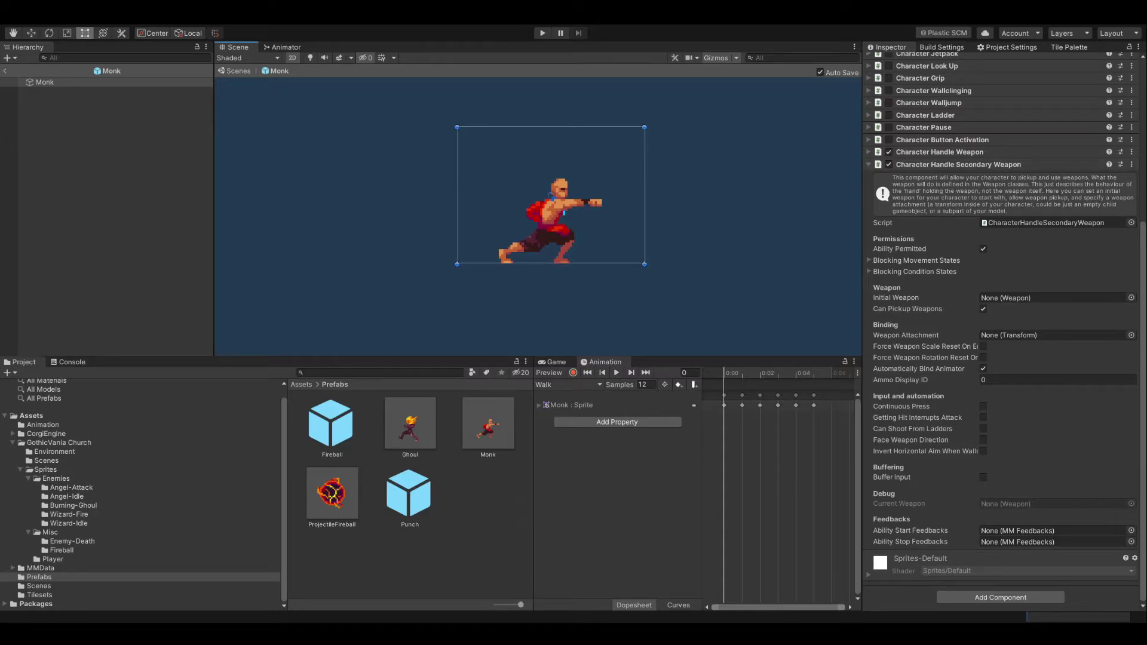
left_click_drag(330, 423, 1021, 301)
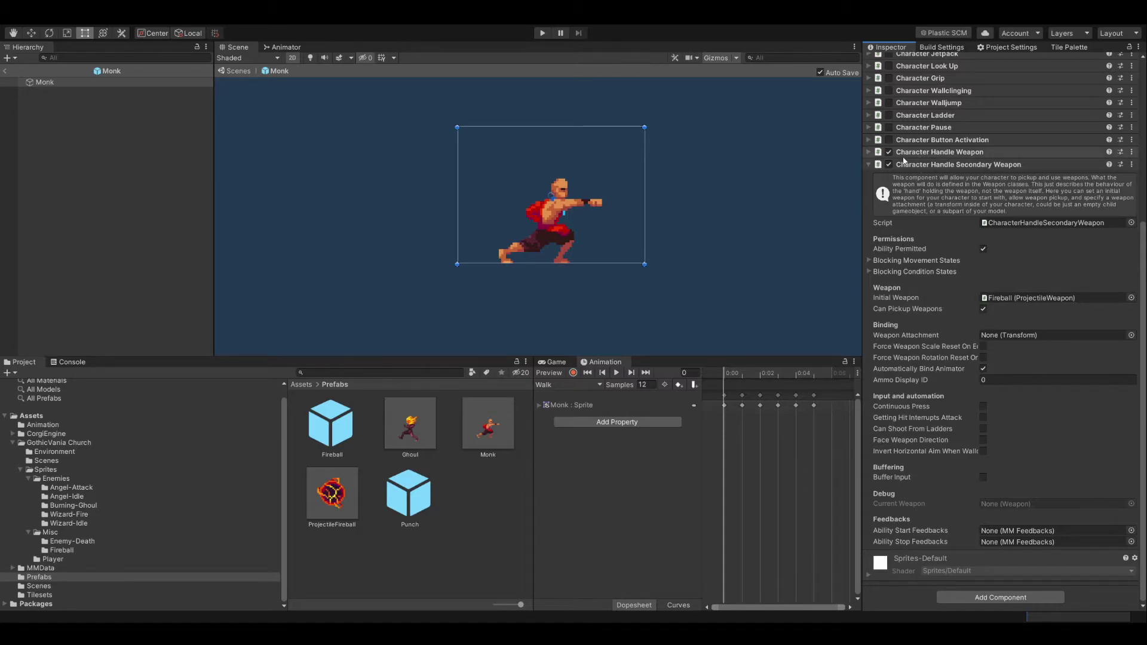
left_click(868, 152)
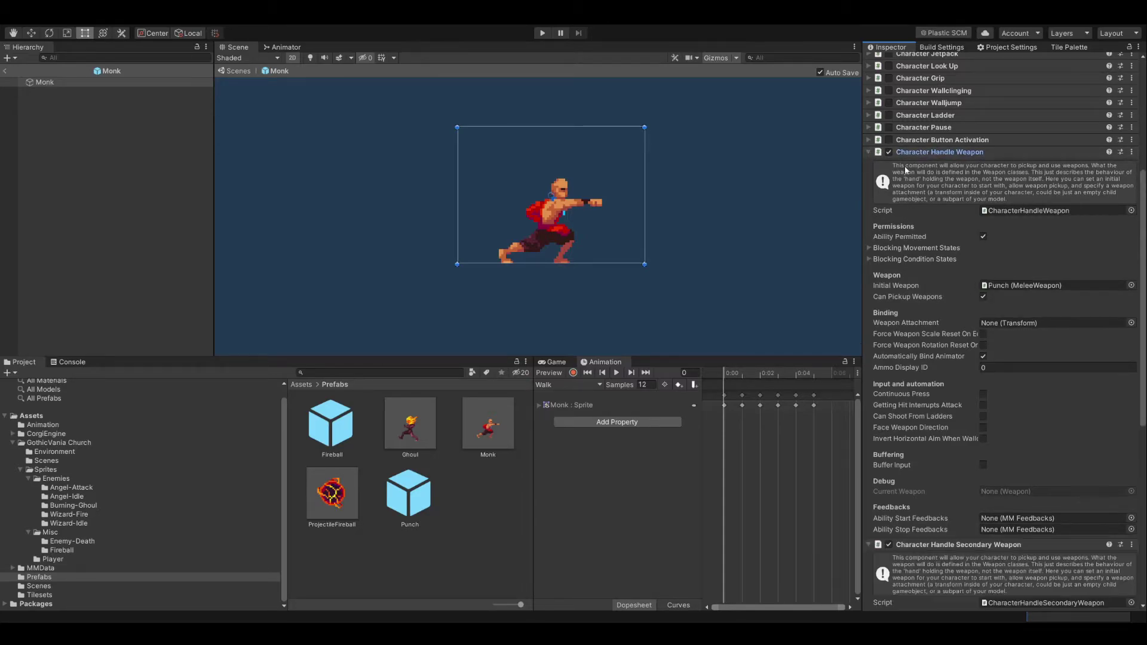
left_click(868, 152)
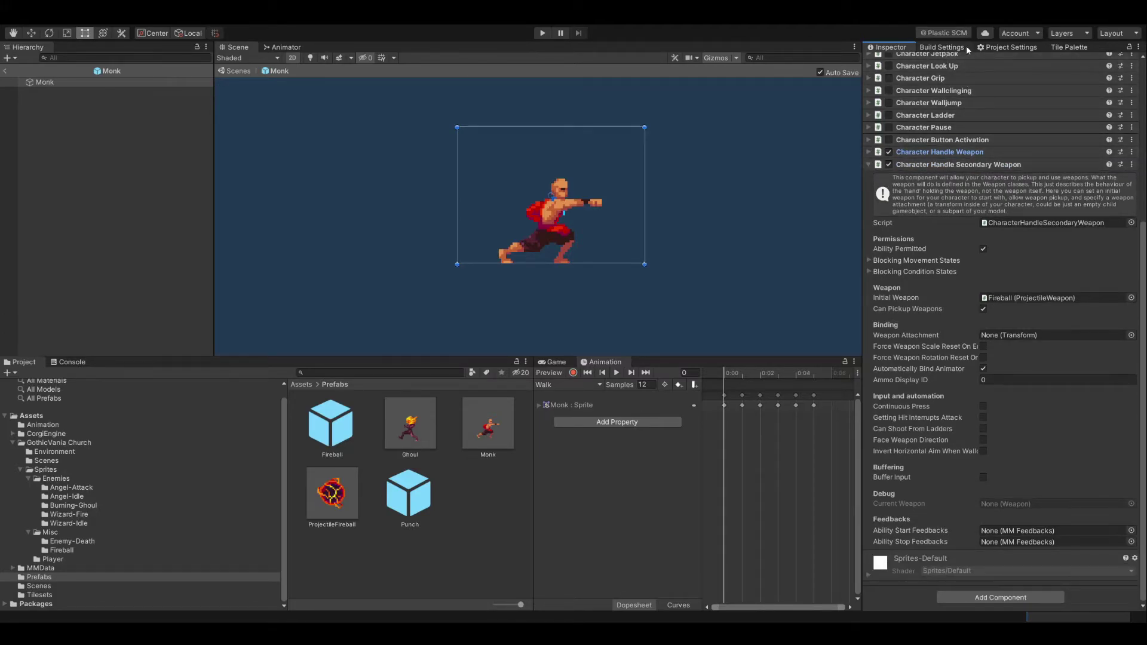
Inspect the Player1_Shoot and Player1_SecondaryShoot axes in Project Settings' Input Manager.
left_click(1001, 47)
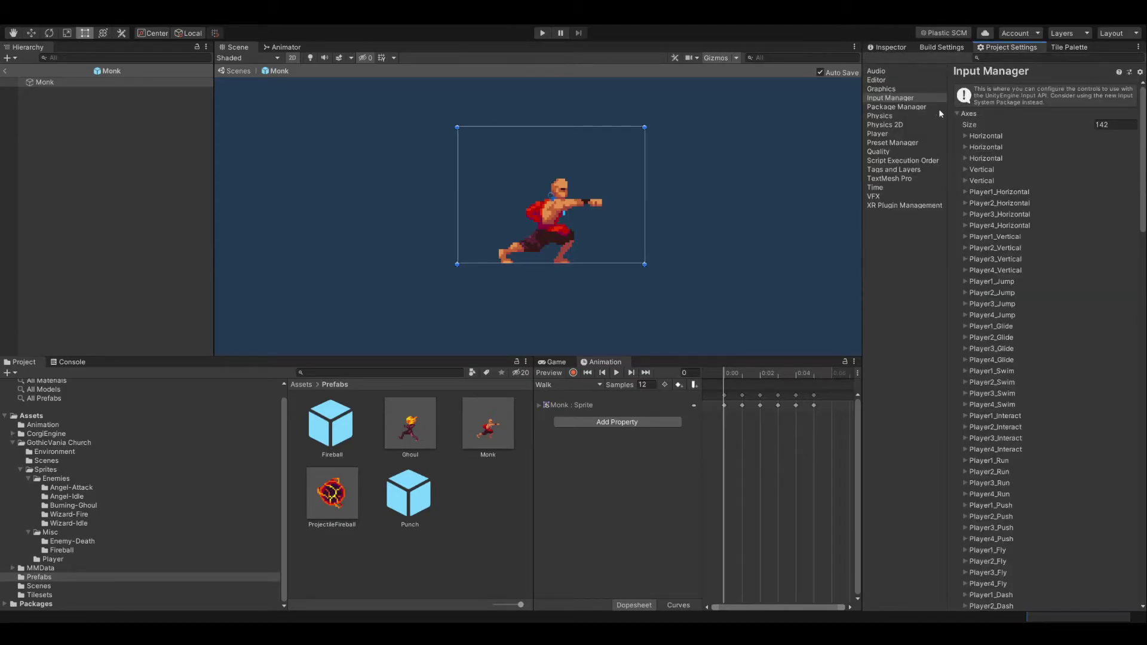
left_click(899, 100)
scroll(1024, 391, "down", 15)
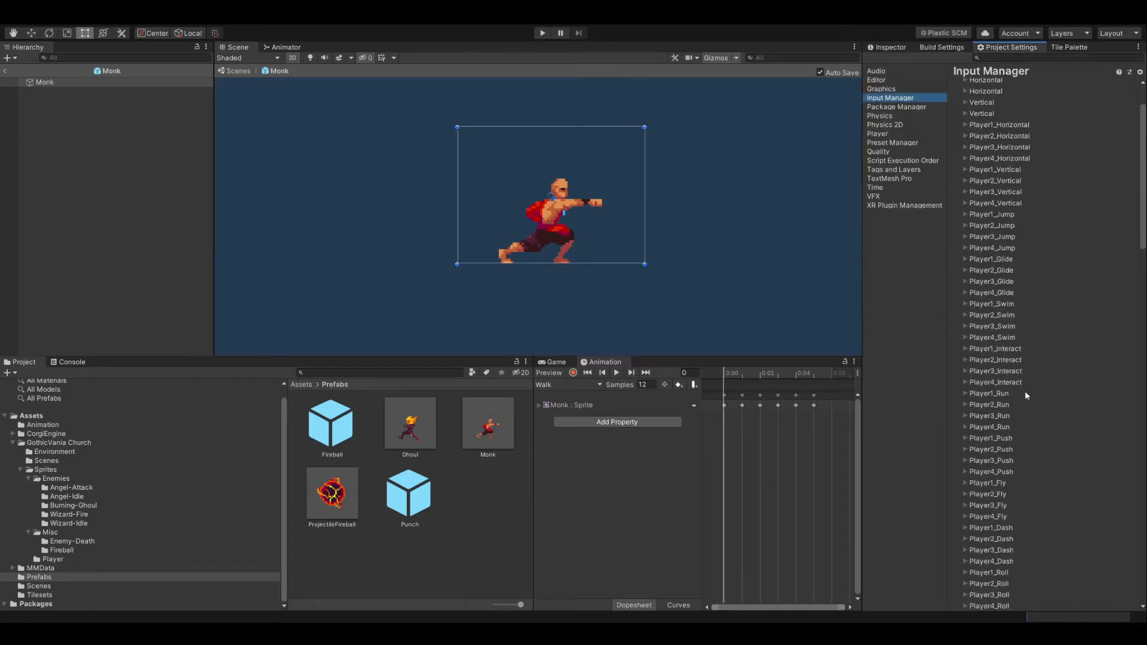
scroll(1020, 392, "down", 5)
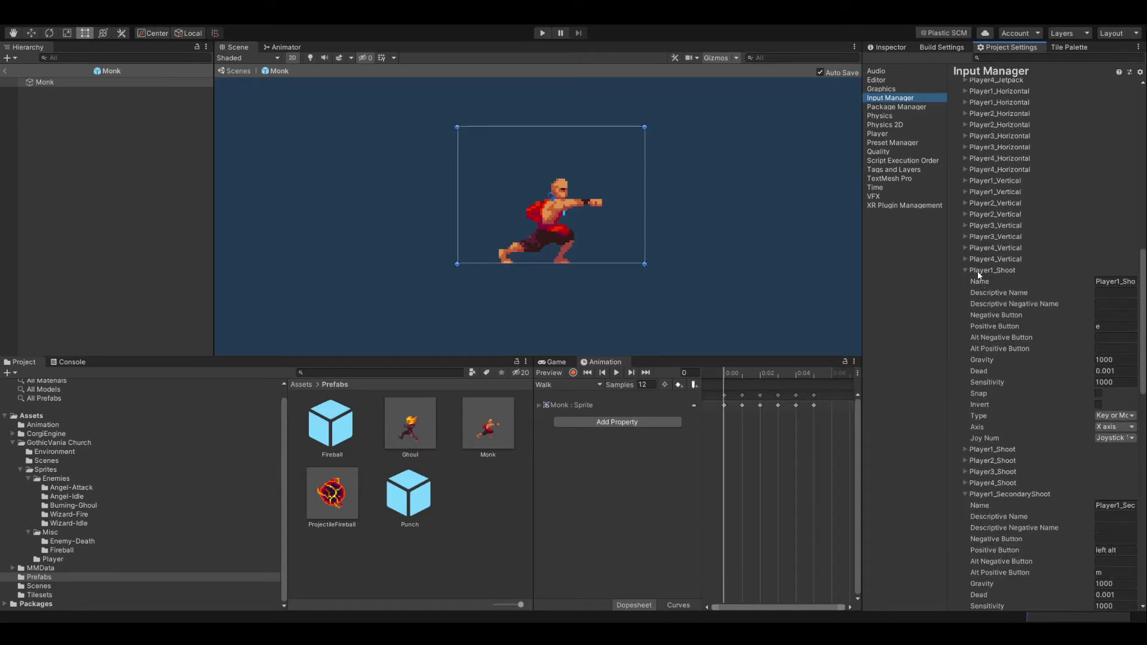
left_click(1109, 294)
scroll(1037, 365, "down", 3)
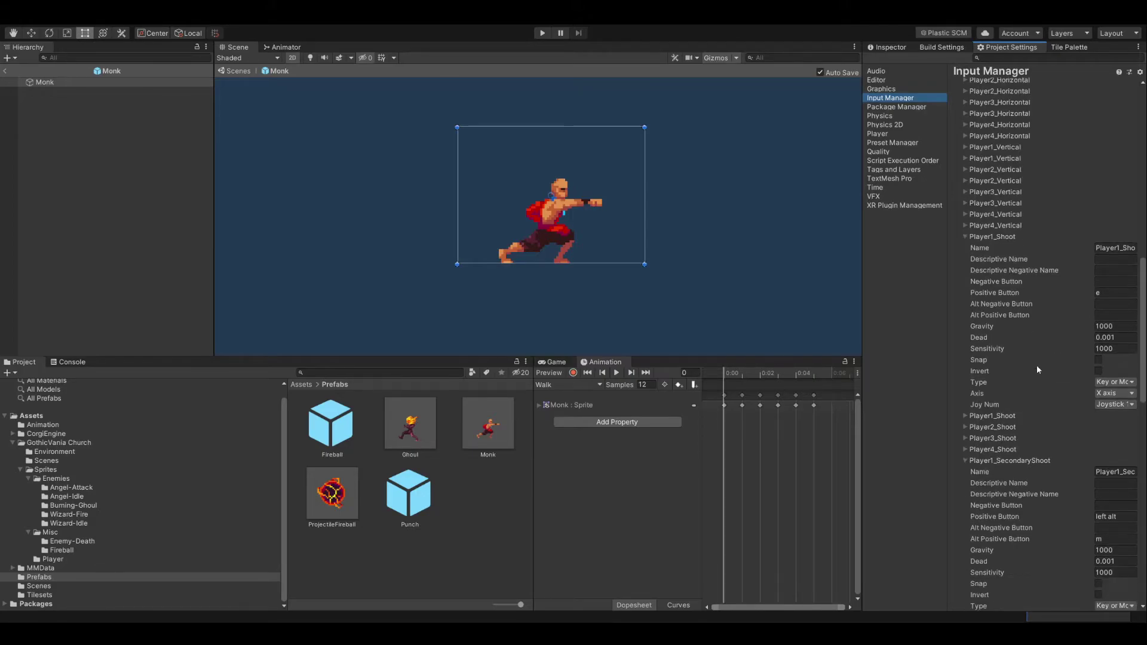
scroll(1037, 365, "down", 2)
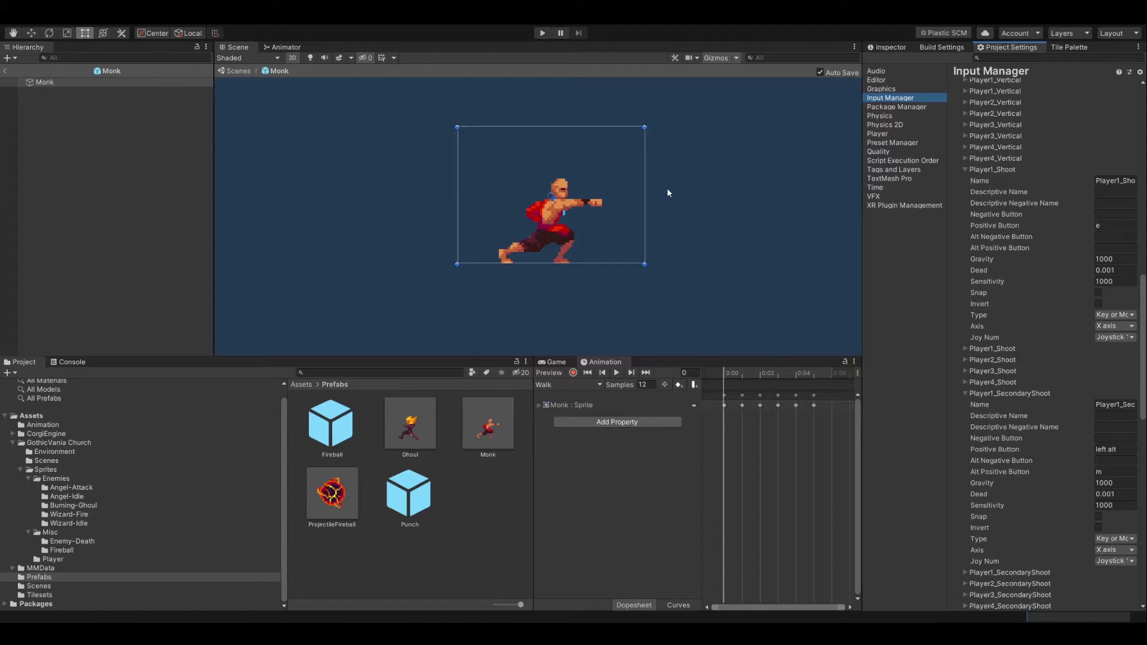
Play-test the scene, attacking the approaching ghoul with the E key, then stop.
left_click(542, 33)
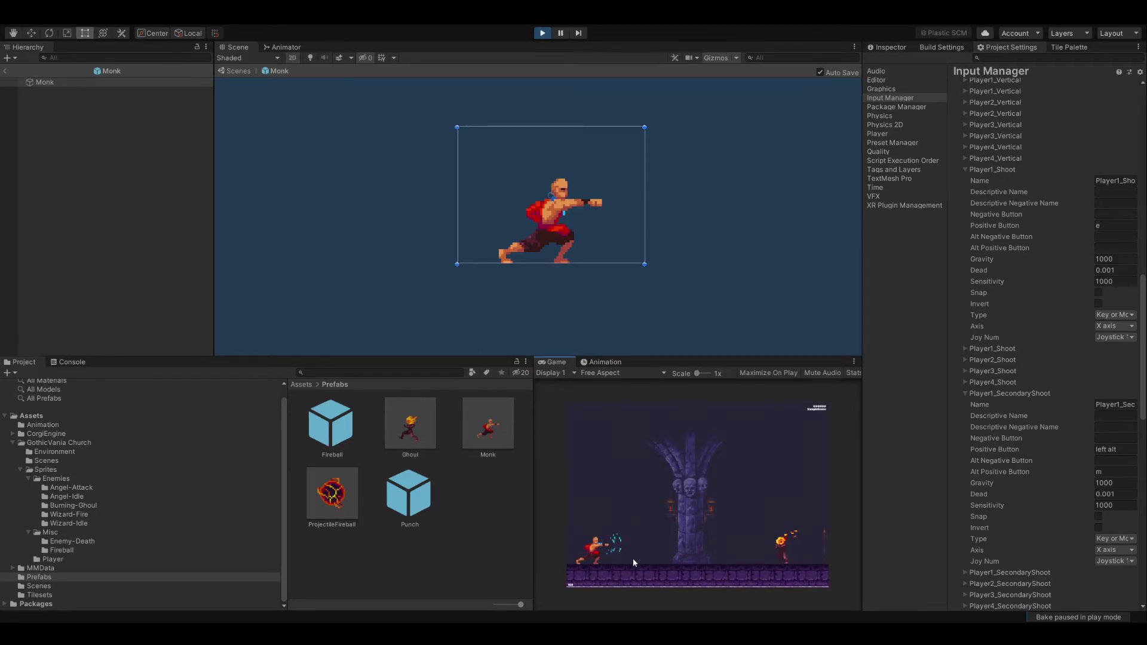
key("e")
key("e")
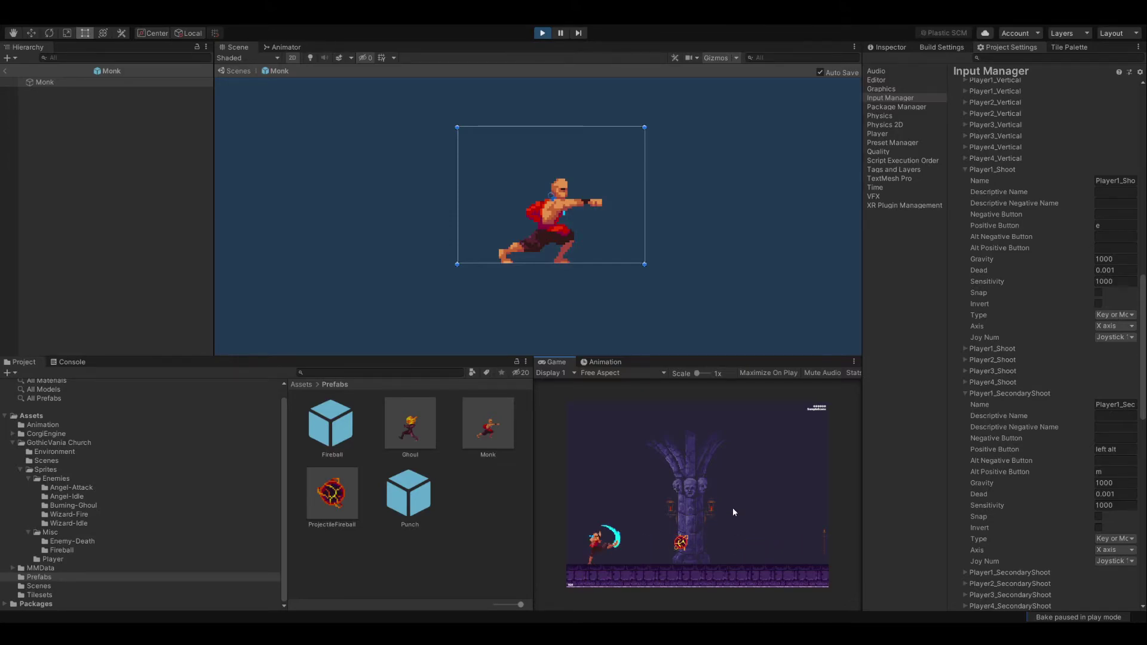
key("ctrl+p")
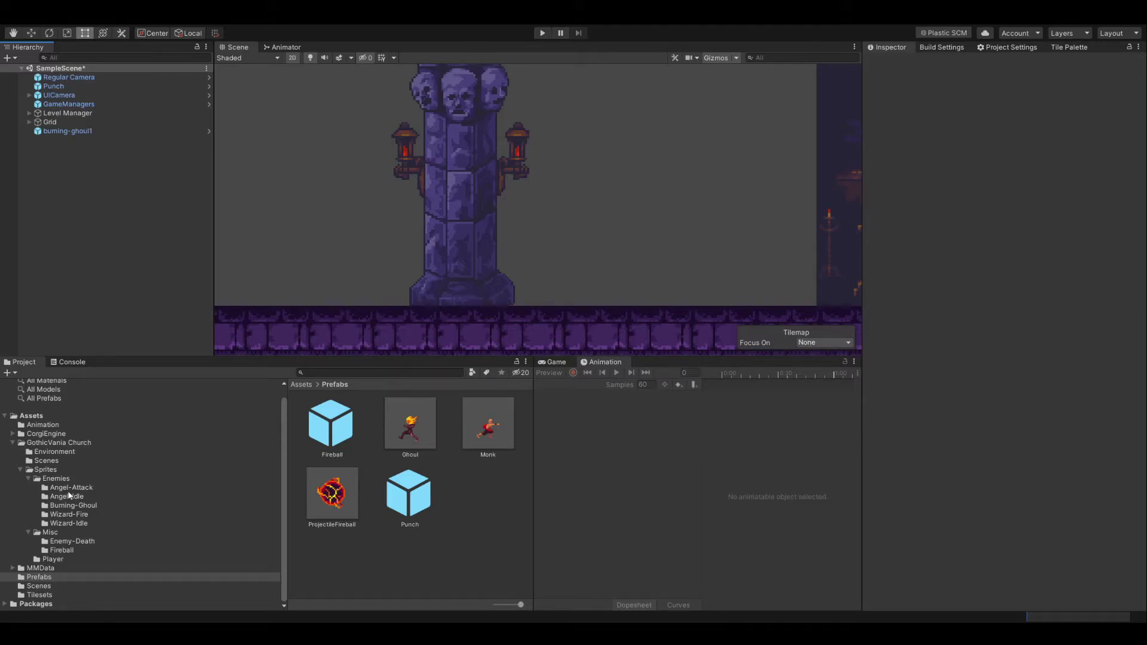
Place the tileset_43 sprite from GothicVania Church environment to the right of the pillar.
left_click(58, 452)
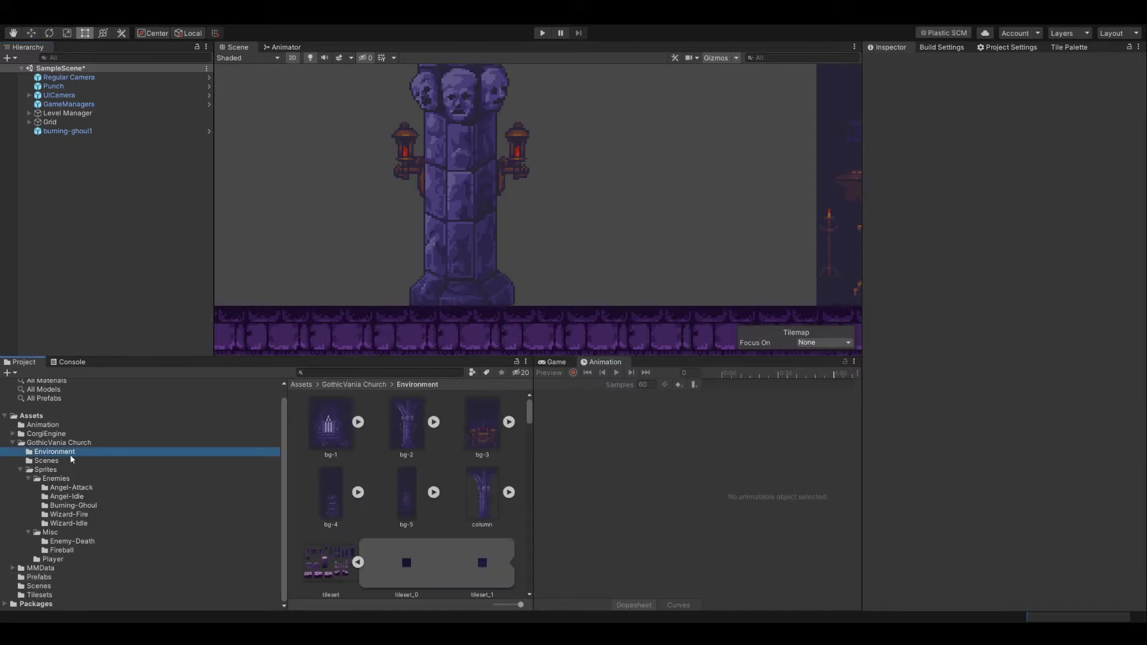
scroll(461, 514, "down", 10)
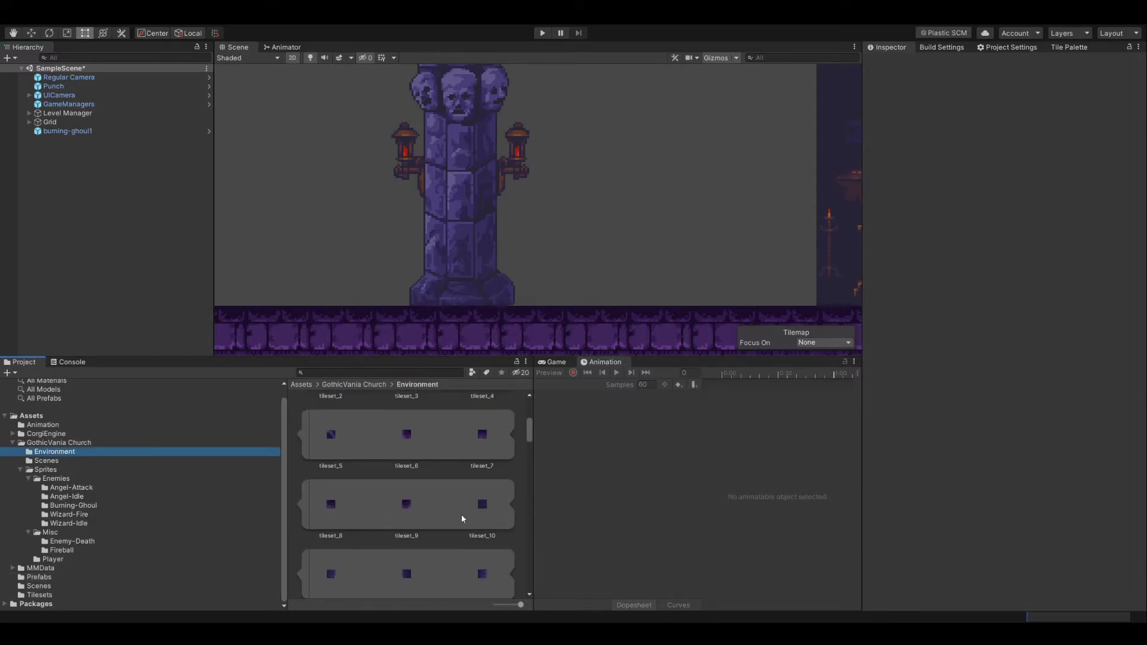
scroll(462, 518, "down", 4)
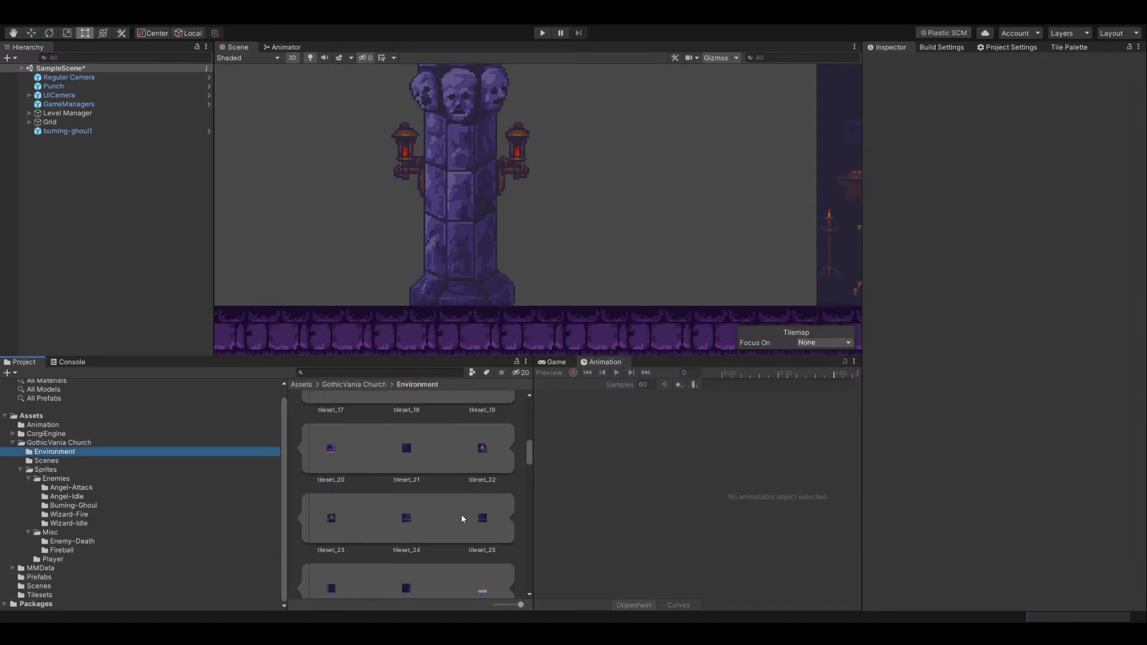
scroll(462, 519, "down", 8)
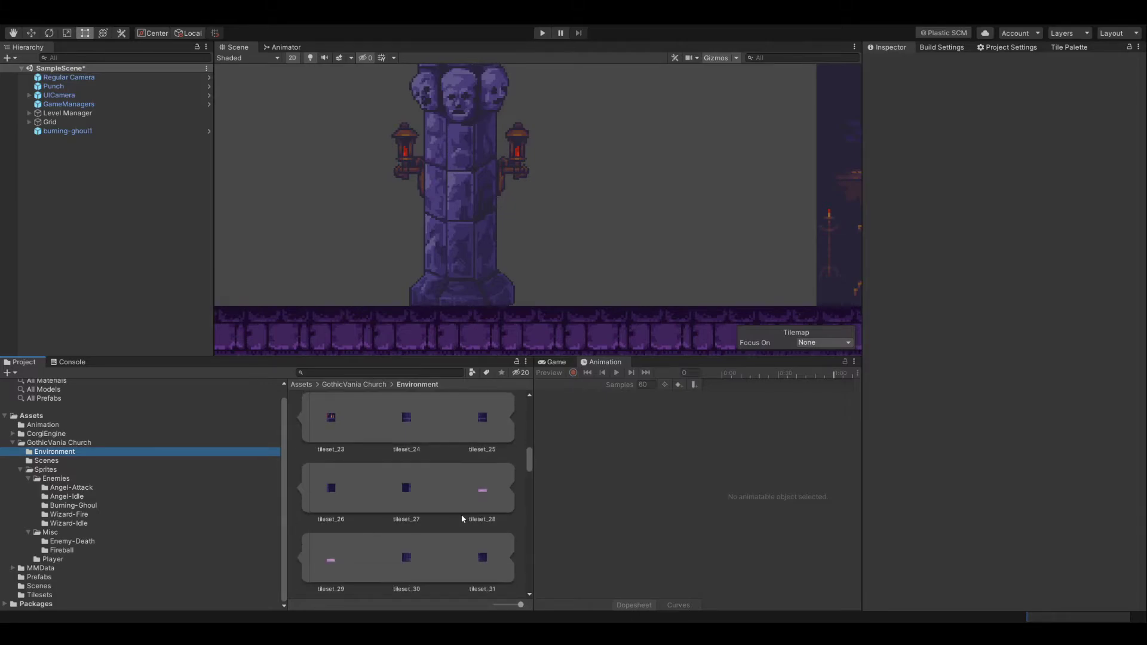
scroll(462, 519, "down", 5)
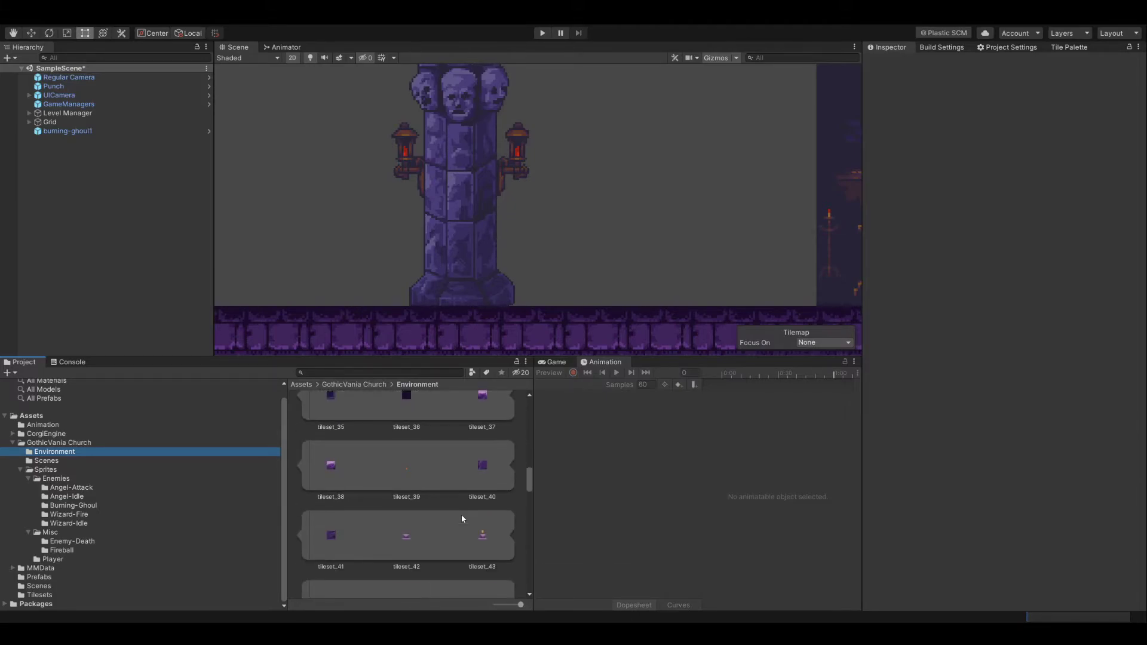
scroll(462, 518, "down", 1)
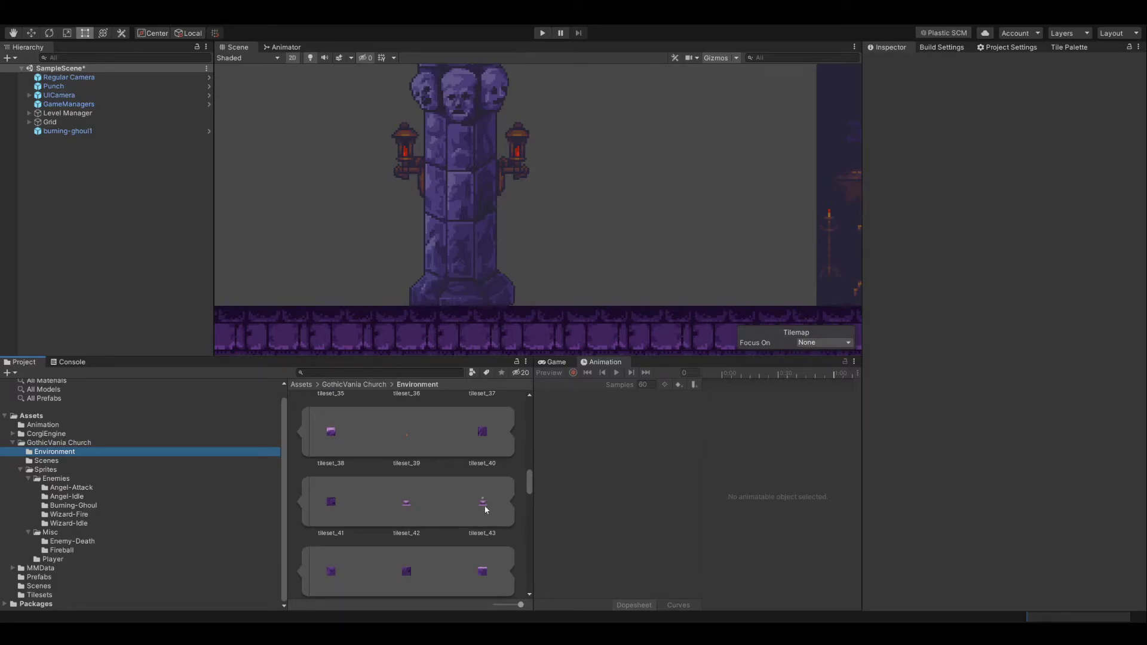
left_click_drag(483, 508, 593, 276)
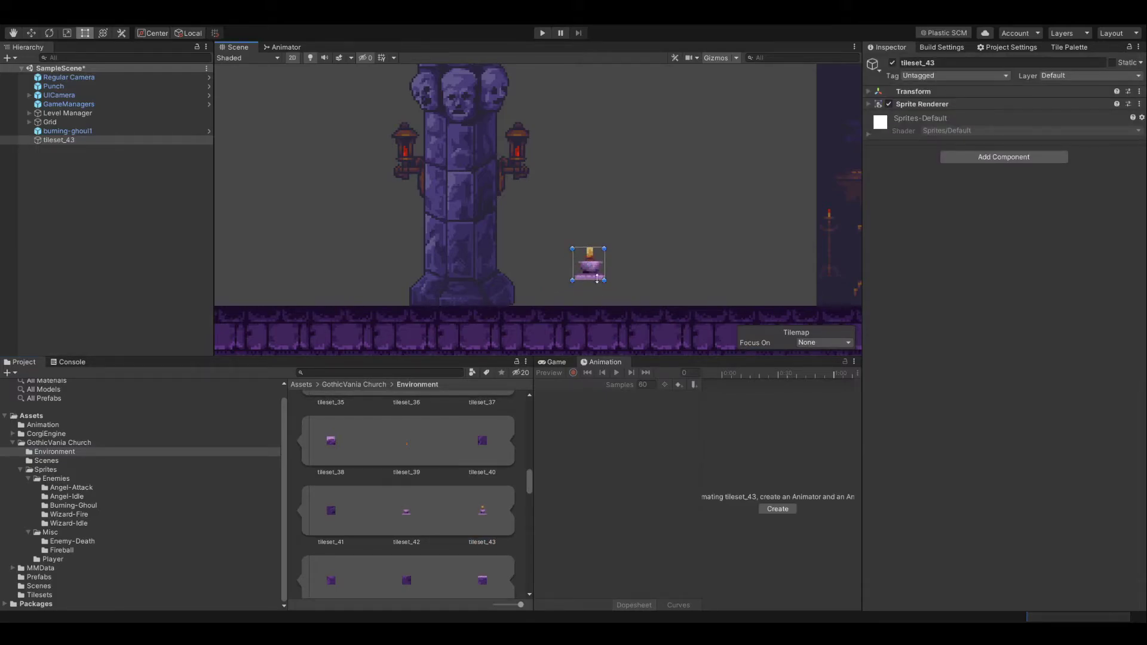
Rename the tileset_43 object to 'Upgrade'.
left_click(67, 142)
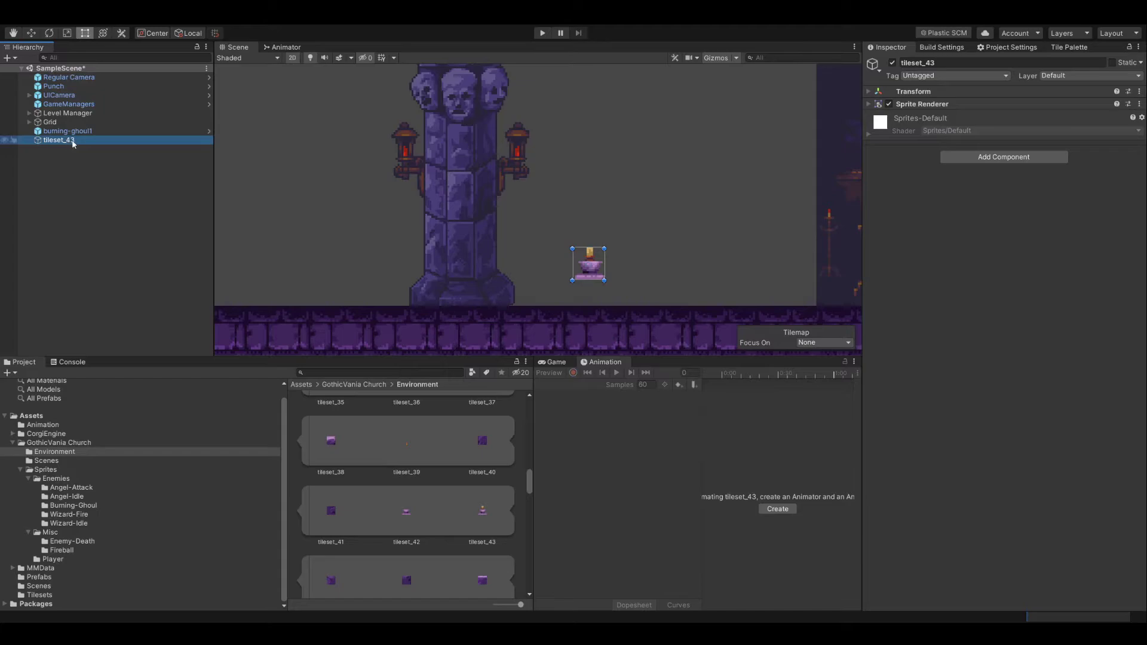
left_click(72, 141)
type("Upgrade")
key("Return")
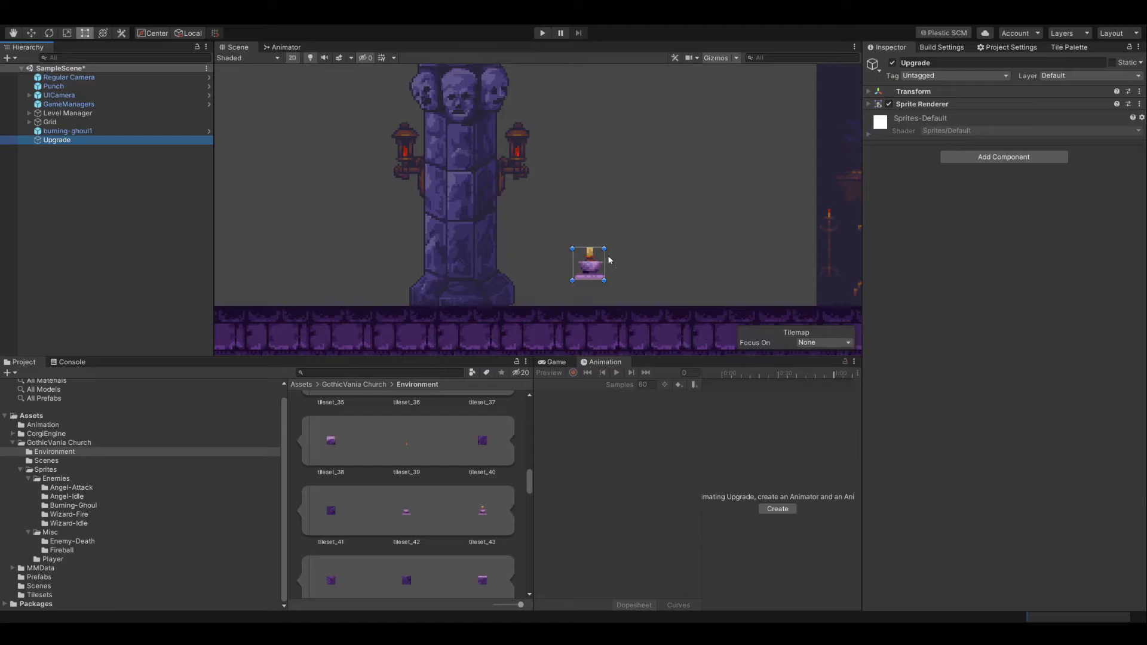
Give Upgrade a Circle Collider 2D with radius 1.31 and lower it onto the floor.
left_click(1012, 160)
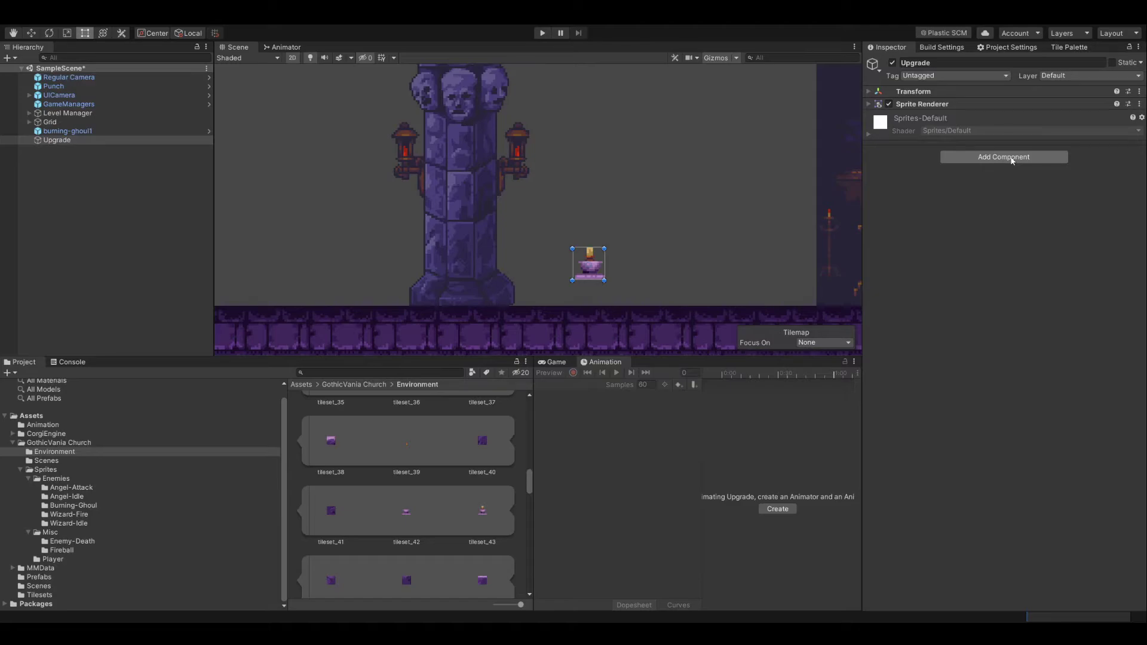
left_click(977, 196)
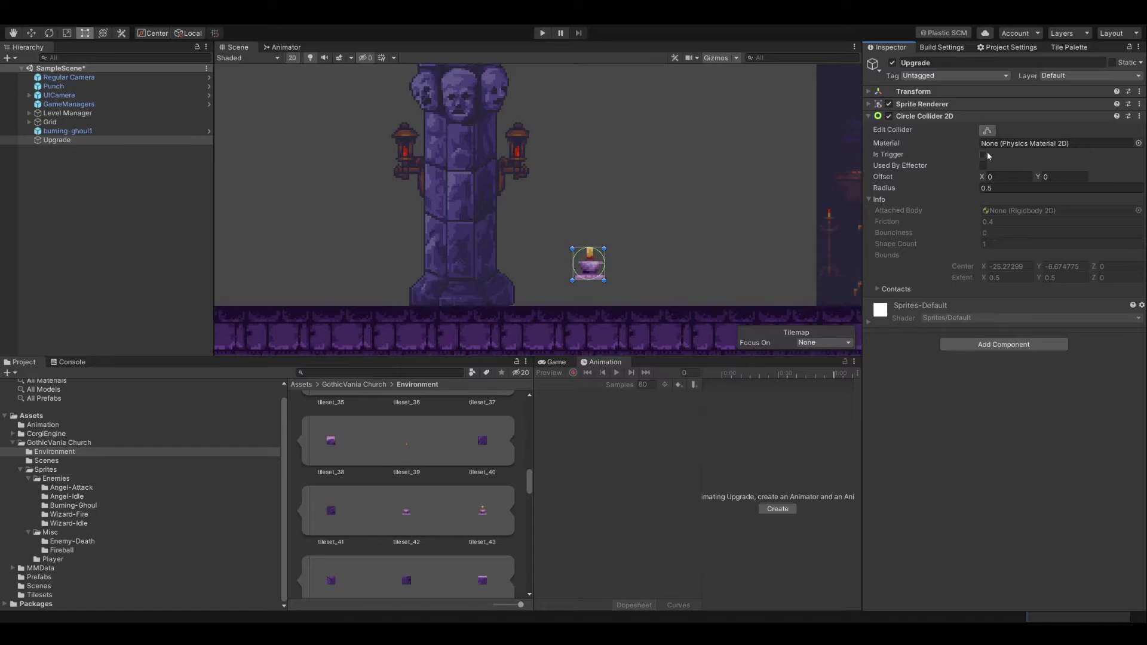
left_click(989, 130)
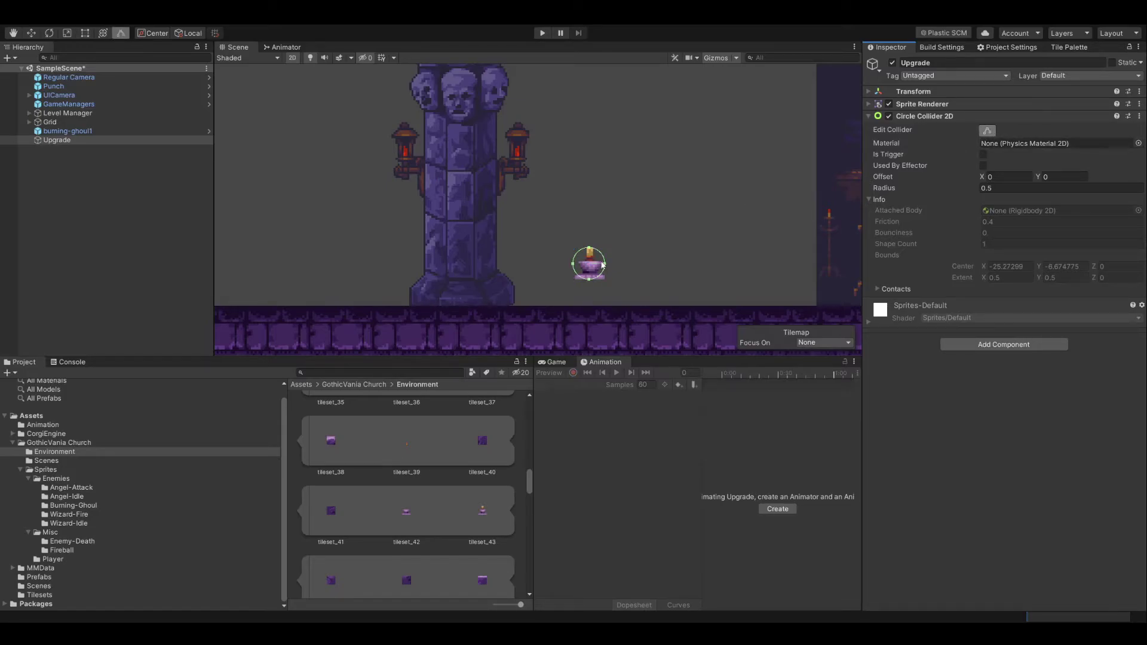
left_click_drag(970, 188, 995, 189)
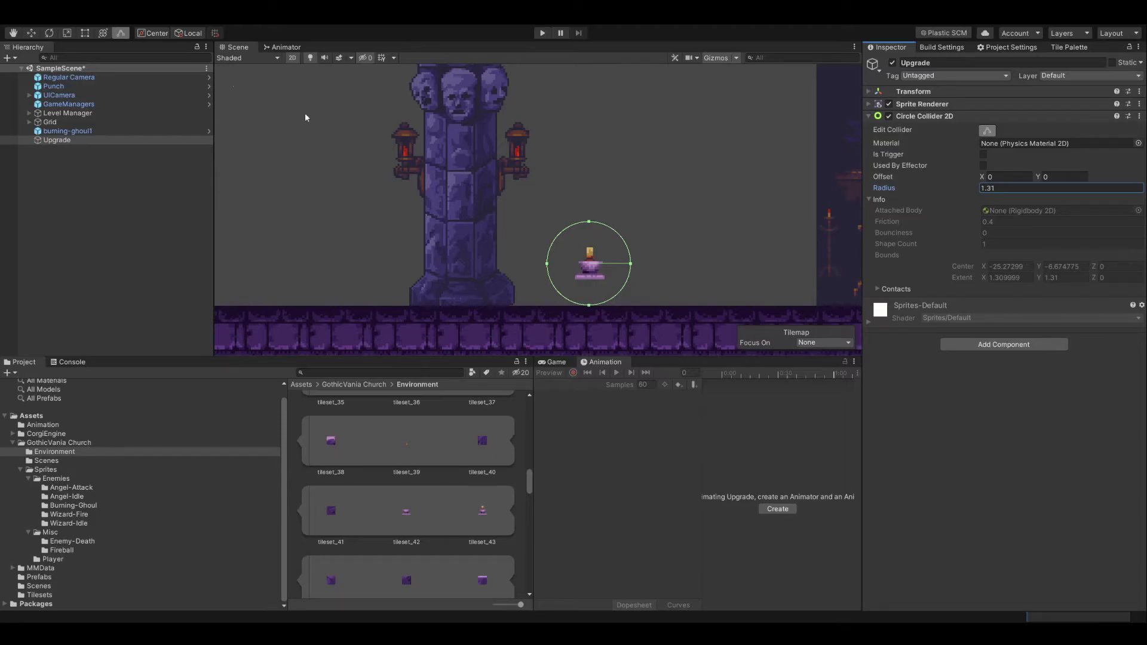
left_click(31, 33)
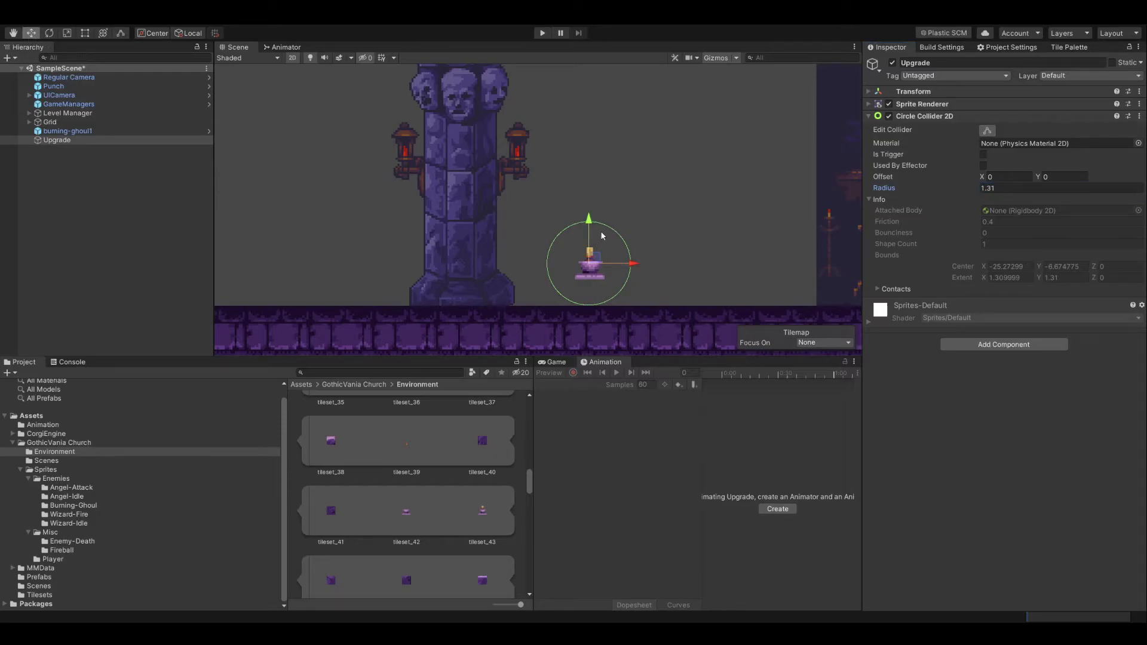
left_click_drag(588, 220, 588, 243)
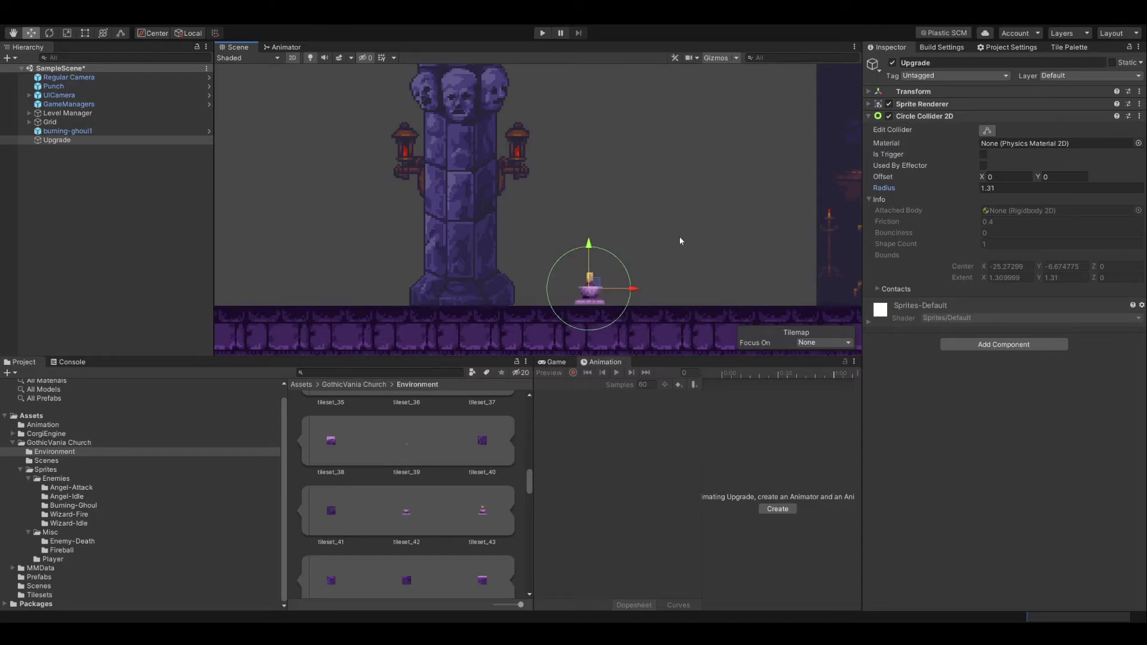
Save the scene and collapse the GothicVania Church folder.
key("ctrl+s")
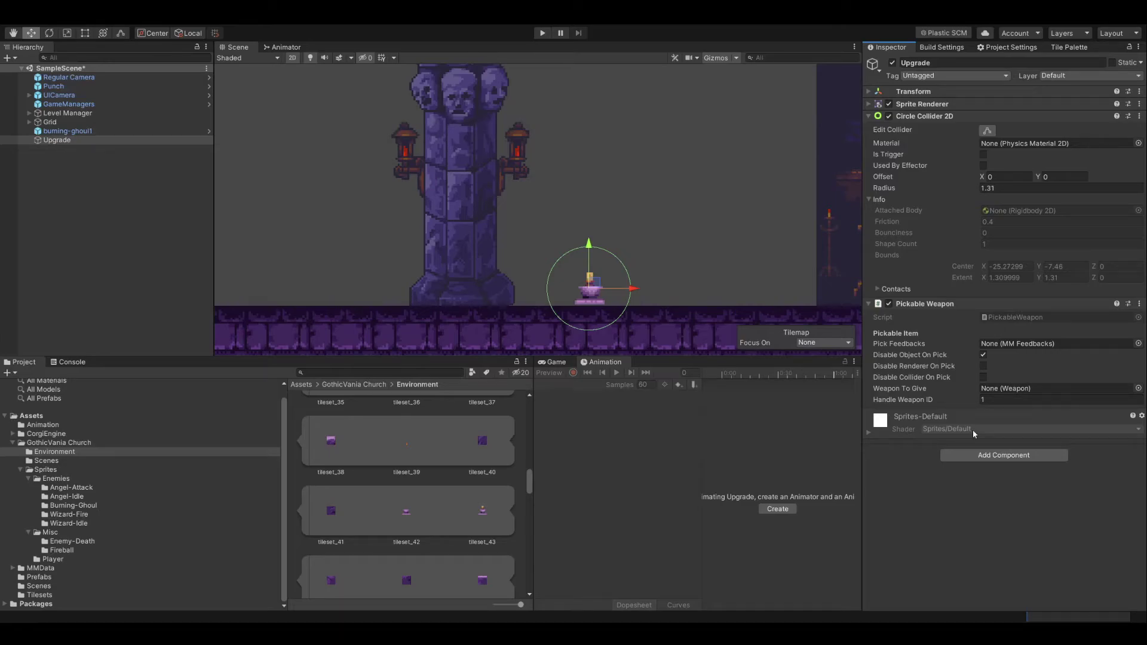
left_click(13, 442)
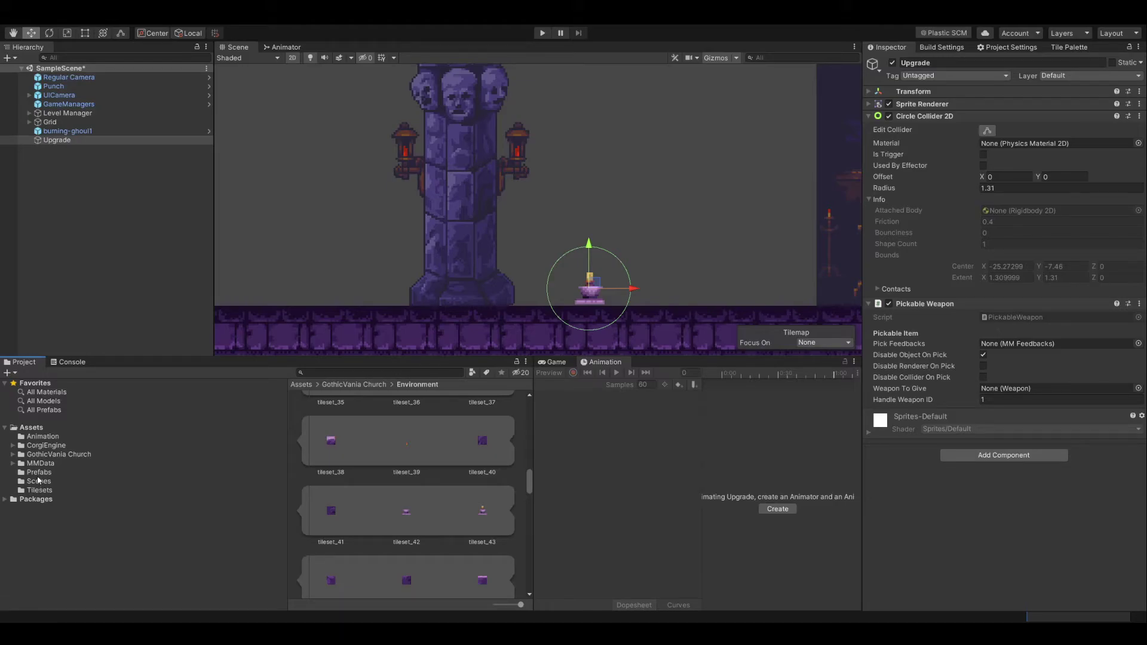
Duplicate the Punch prefab and name the copy 'Punch 2'.
left_click(39, 472)
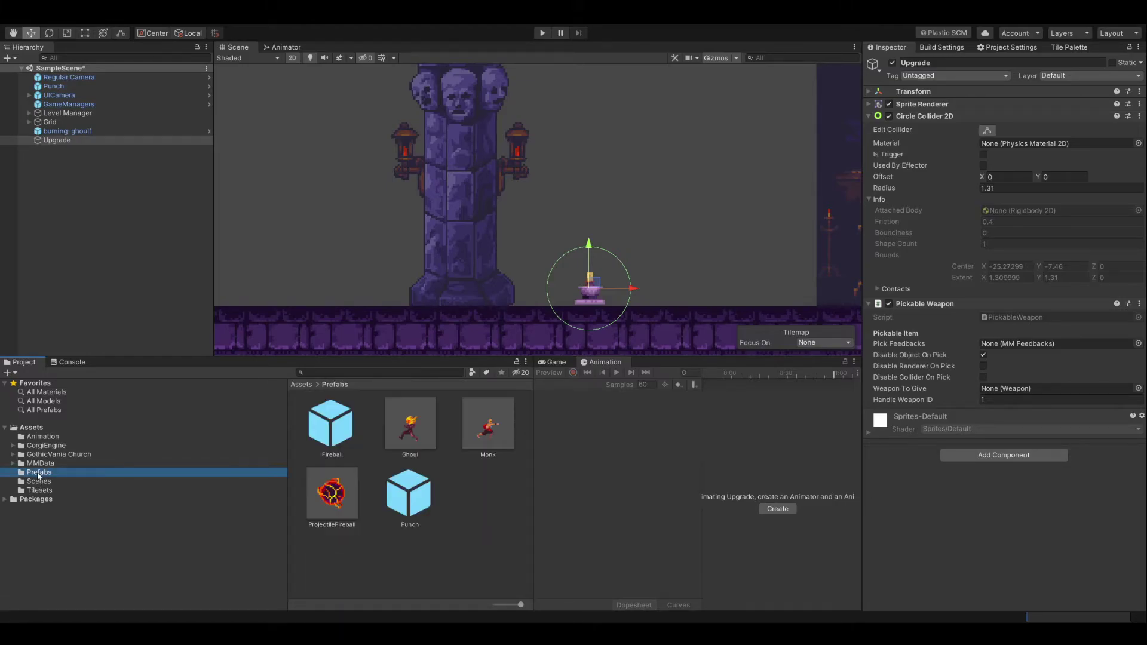
left_click(420, 507)
key("ctrl+d")
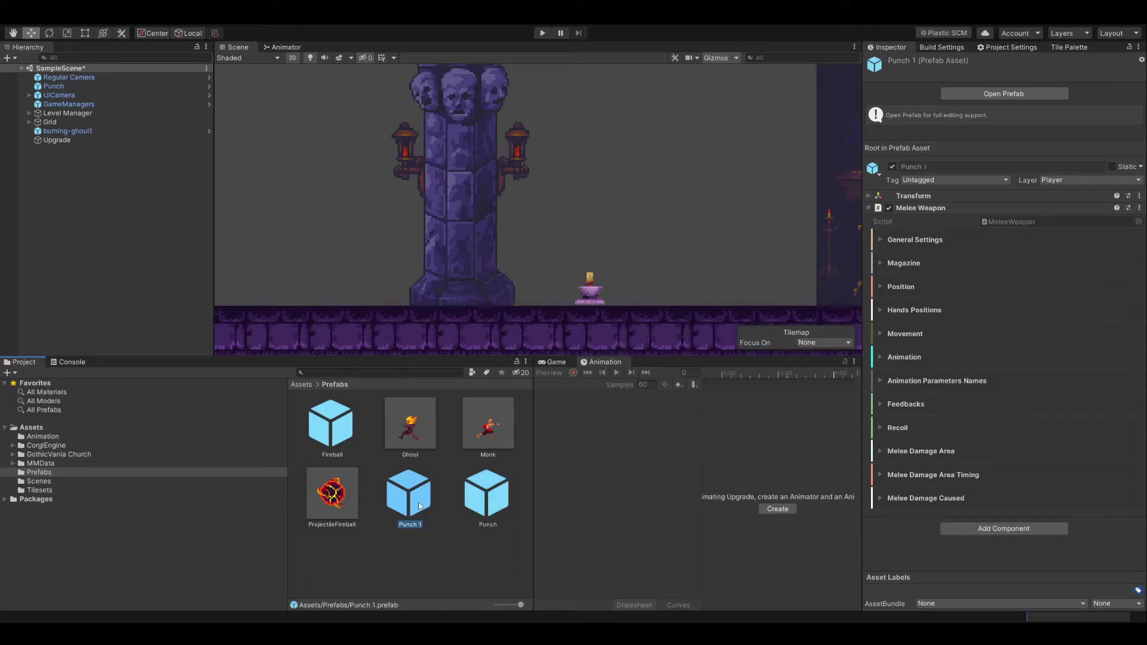
left_click(418, 525)
key("BackSpace")
key("Return")
Set Punch 2's Time Between Uses to 0 and Active Duration to 10.
left_click(881, 239)
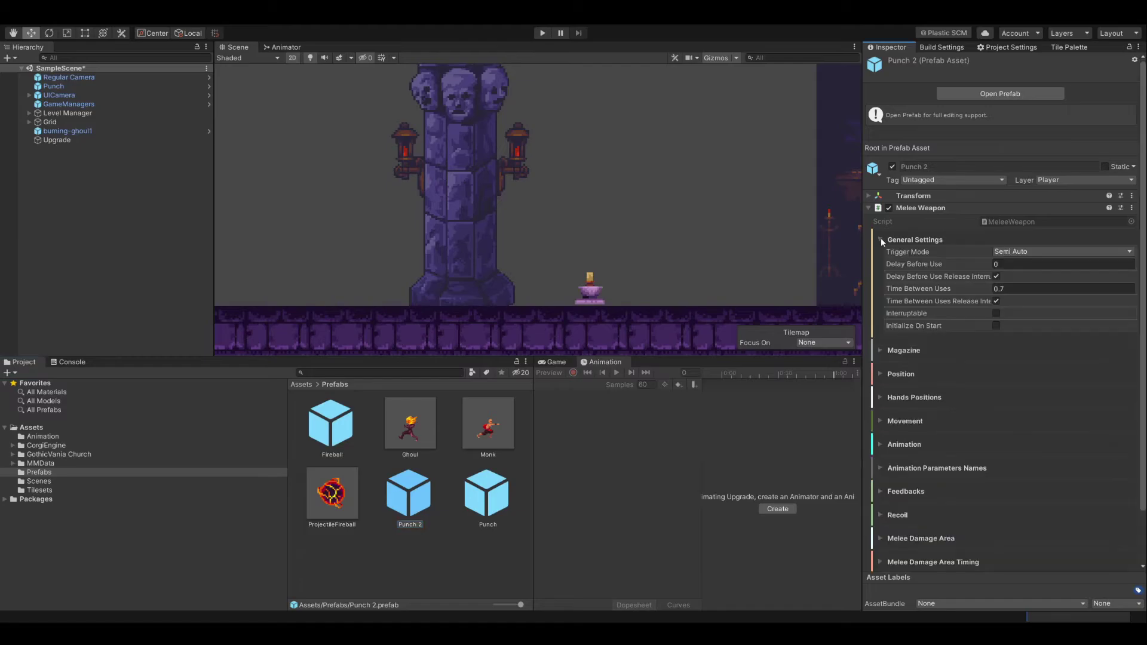
left_click(1017, 290)
type("0")
scroll(938, 288, "down", 3)
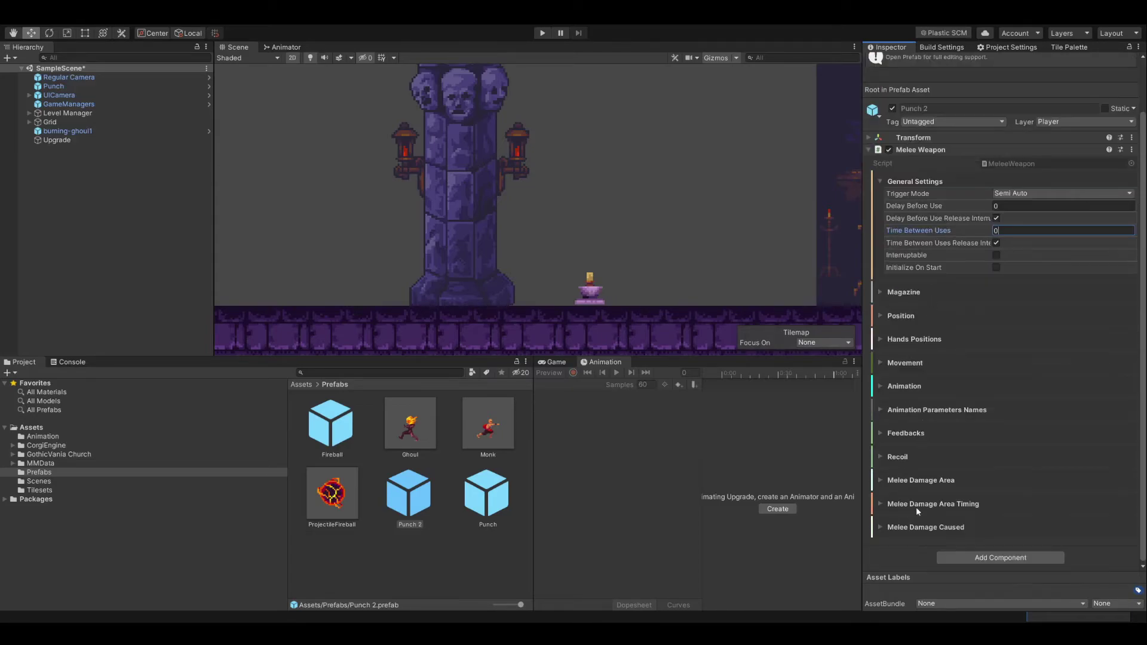
left_click(881, 528)
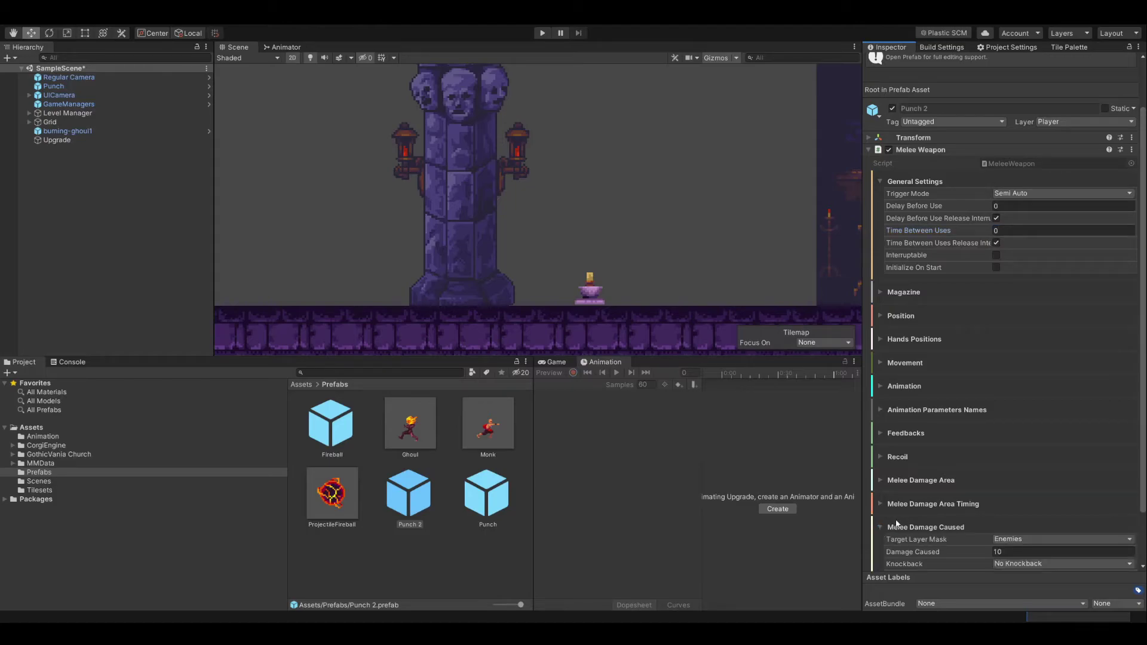
scroll(896, 522, "down", 3)
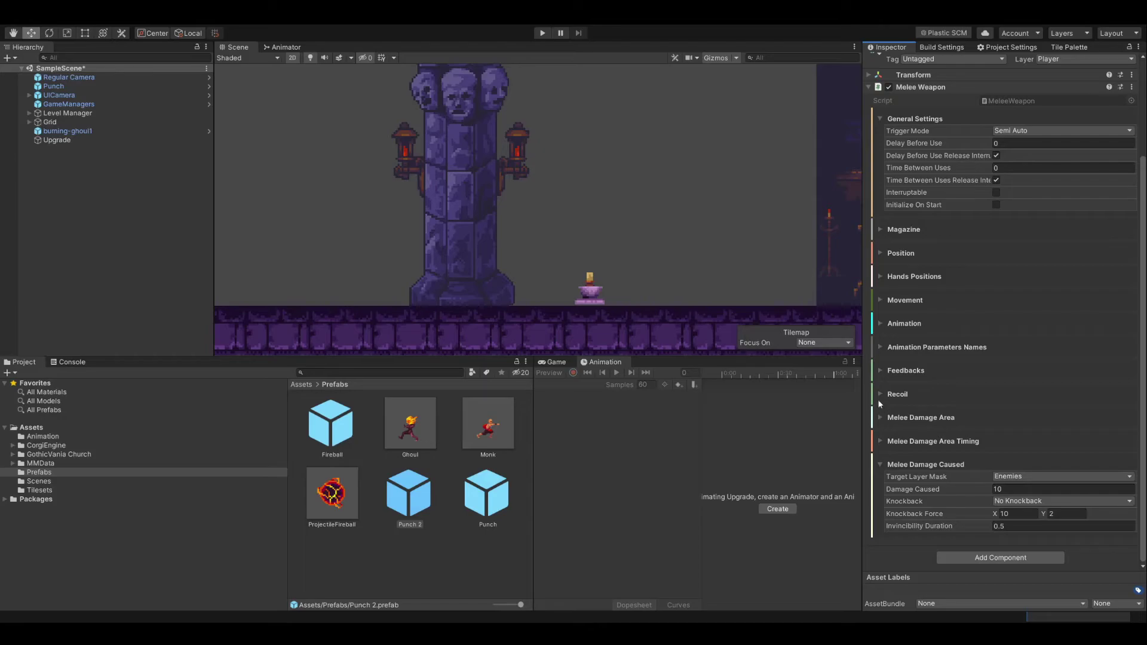
left_click(880, 443)
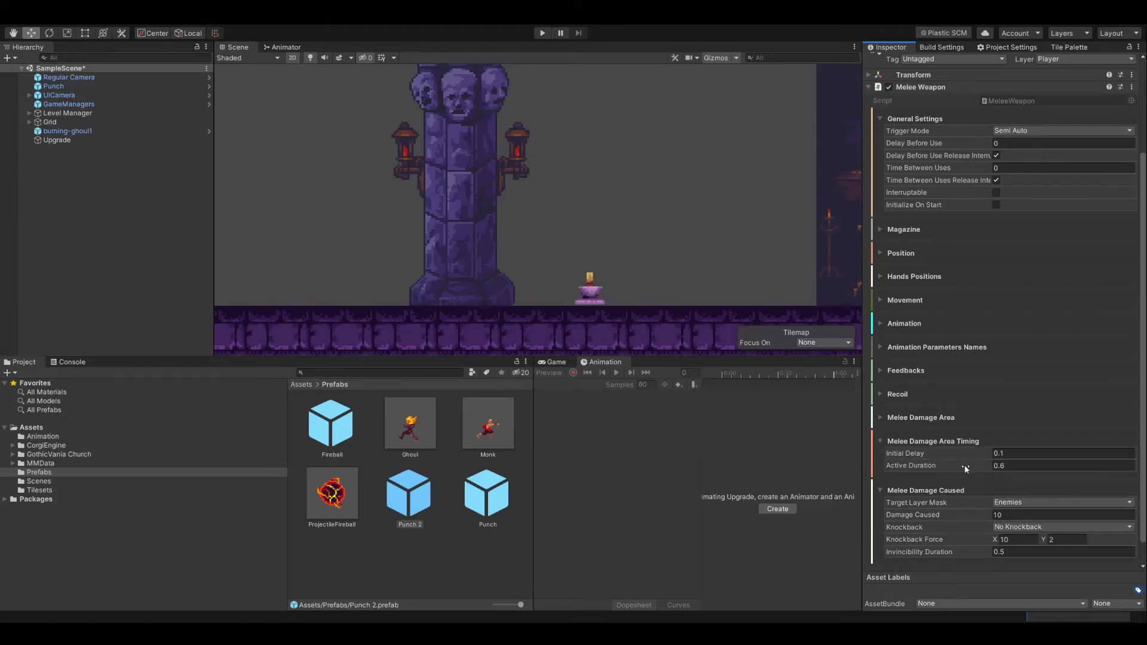
left_click(964, 468)
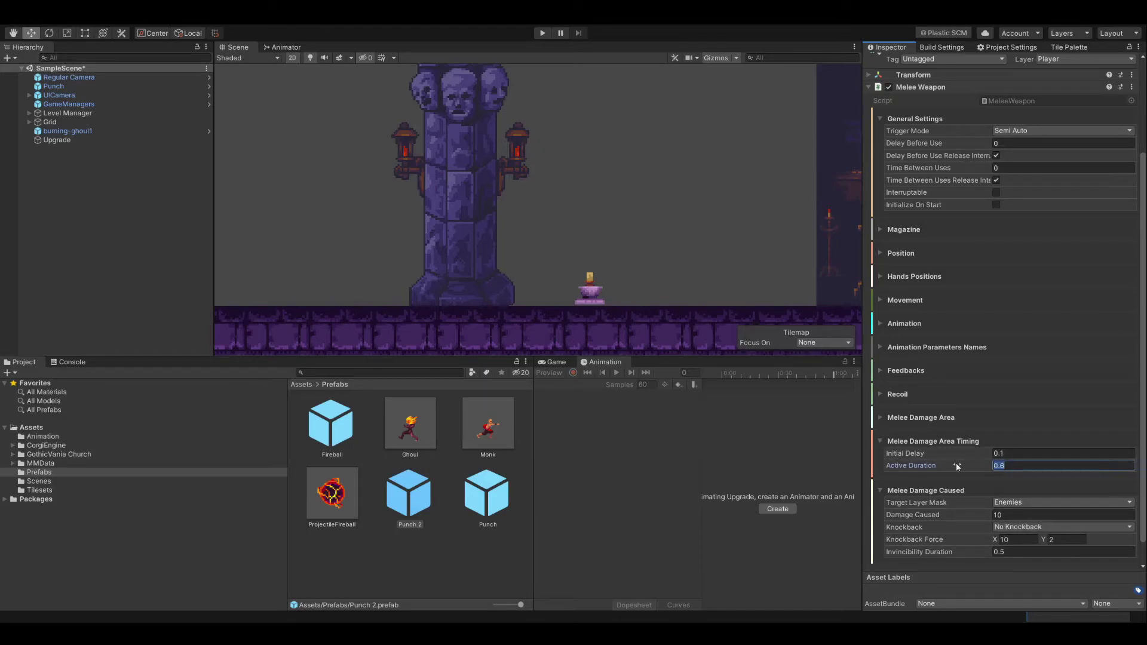
type("10")
left_click(1017, 485)
Make Punch 2's damage area a Circle of size 3×3 with offset 0,0.
left_click(880, 415)
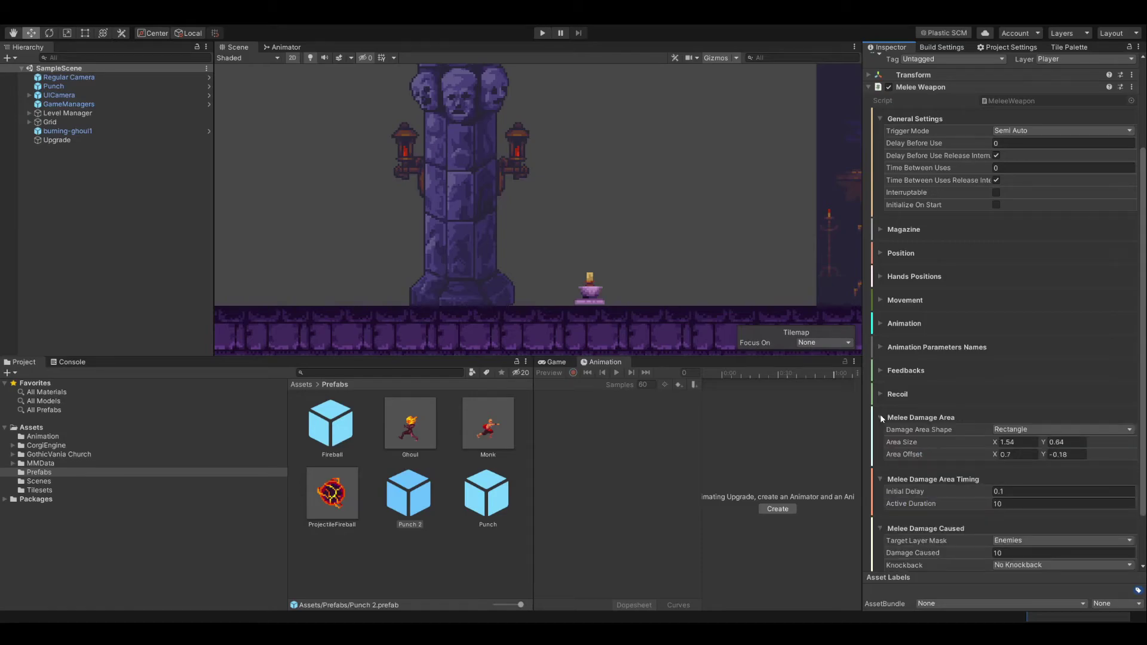
left_click(1019, 429)
left_click(1016, 452)
type("3")
key("Tab")
type("3")
key("Tab")
type("0")
key("Tab")
type("0")
Set Punch 2 as the Upgrade pickup's Weapon To Give and save the scene.
left_click(57, 140)
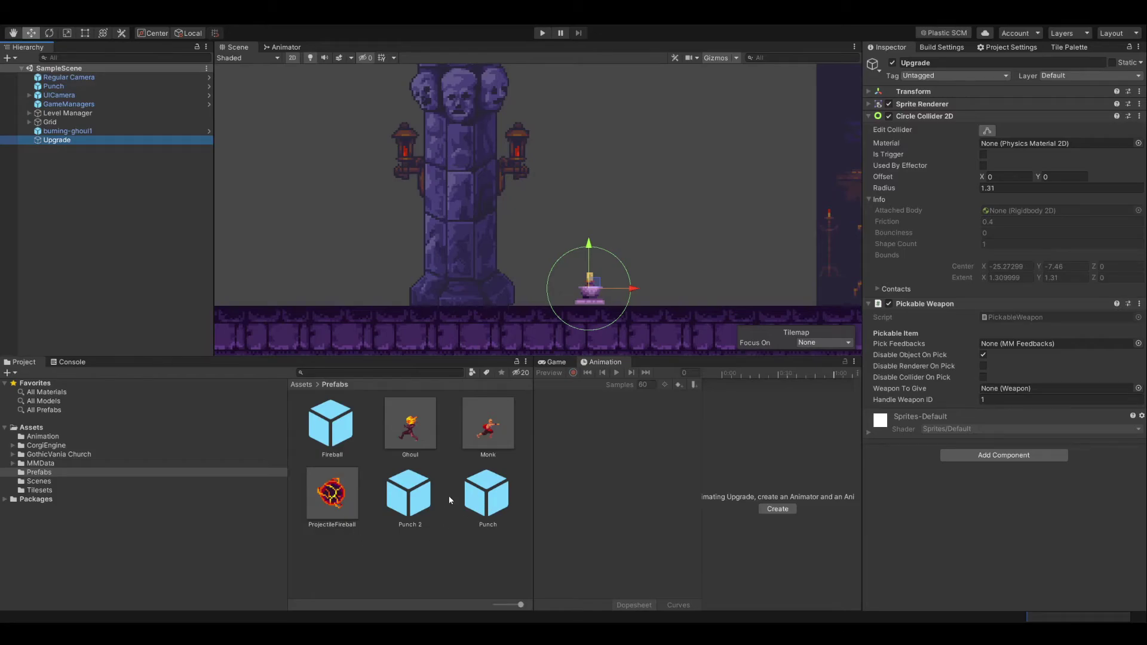
left_click_drag(408, 494, 1046, 388)
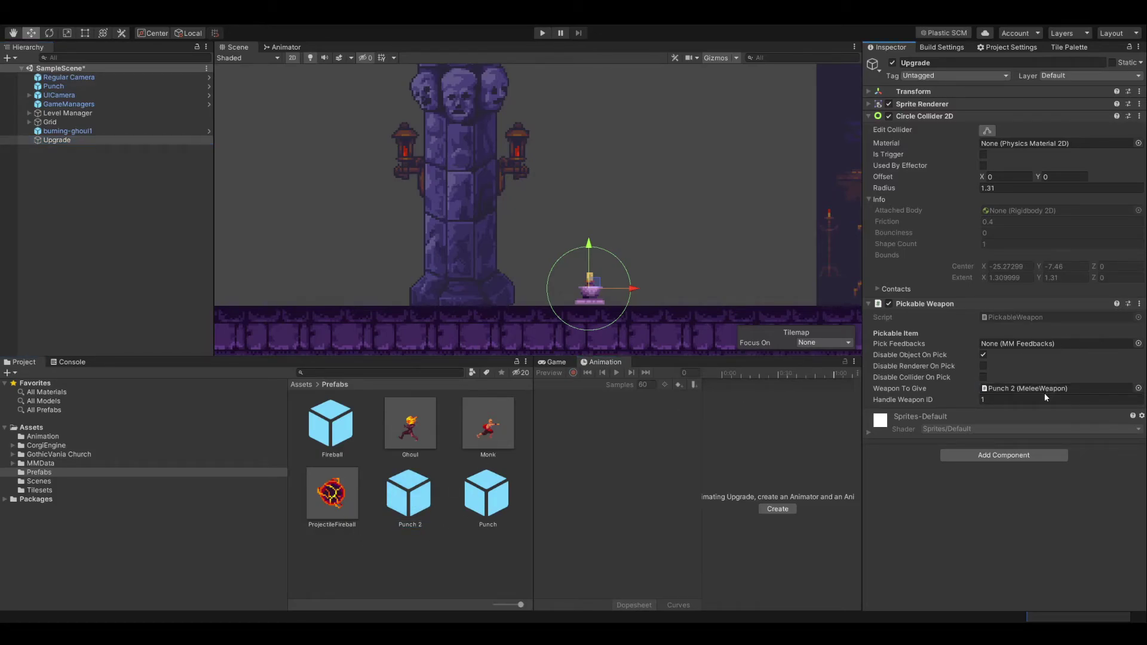
key("ctrl+s")
Play the scene, punch while walking right onto the Upgrade pickup, then test Punch 2.
left_click(543, 33)
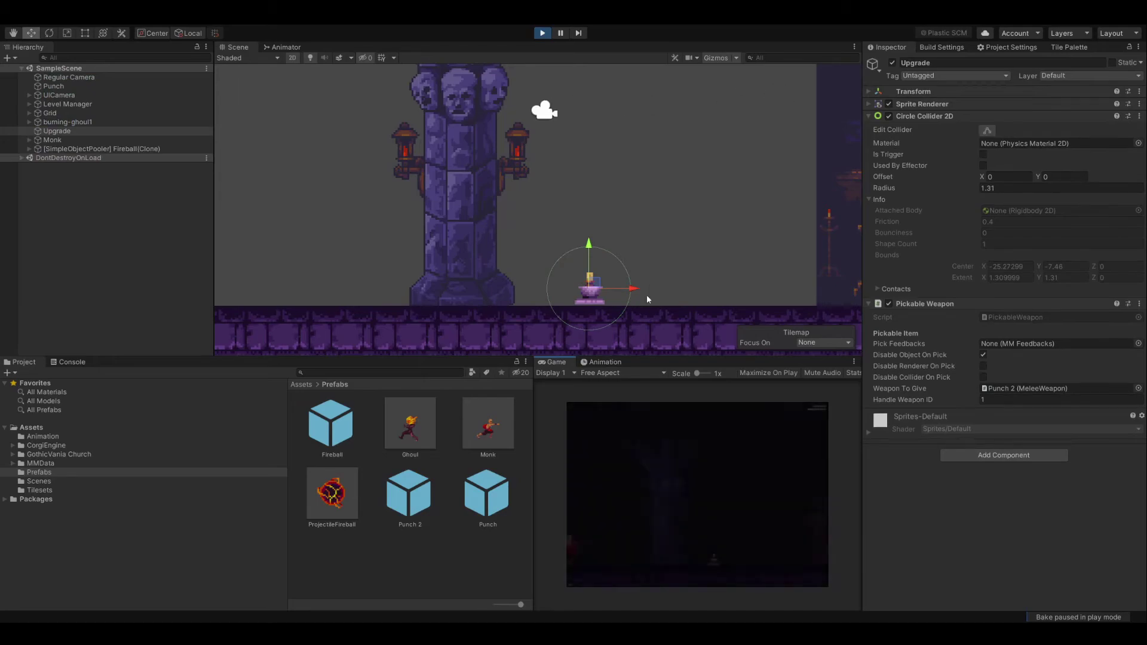
left_click(626, 528)
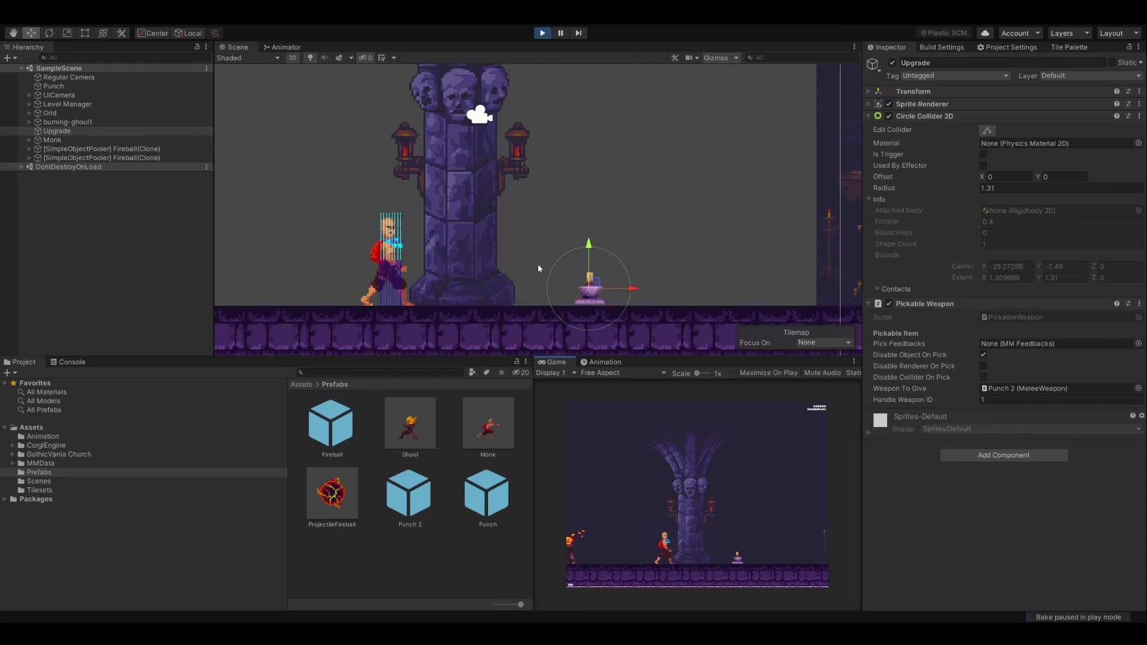
left_click(521, 268)
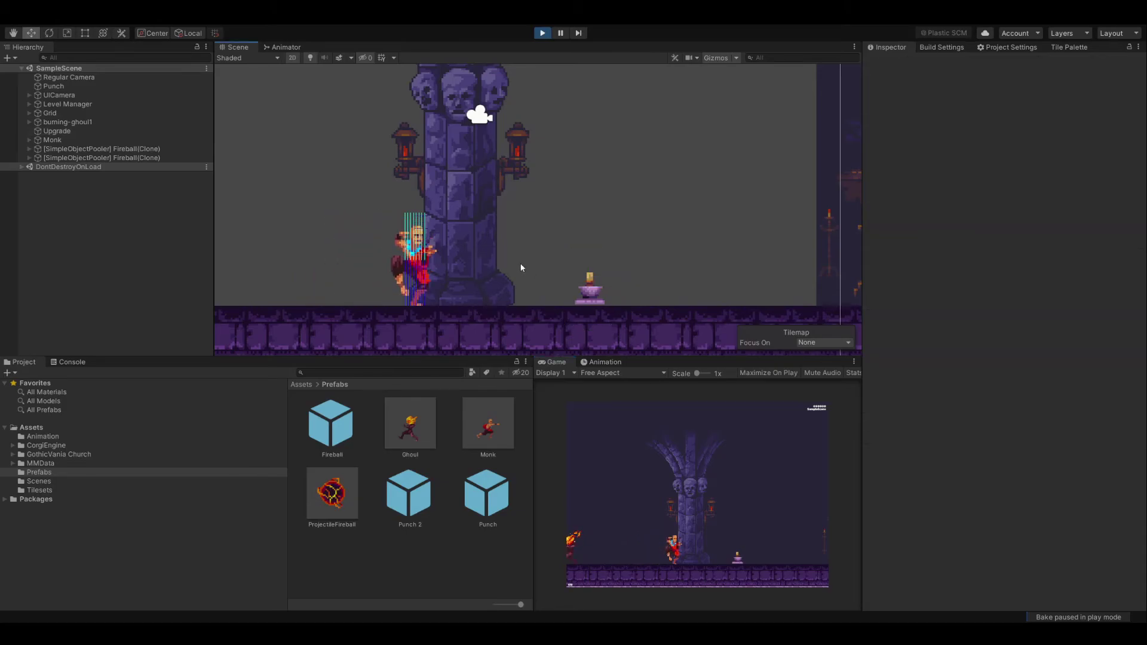
left_click(683, 525)
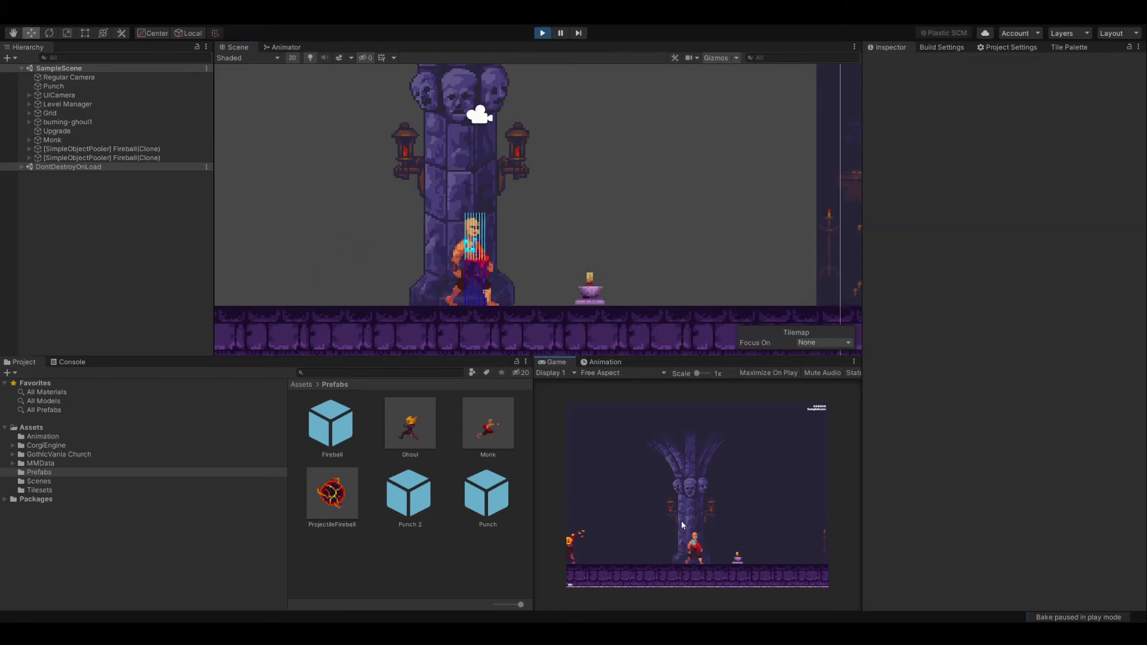
key("Right")
left_click(683, 525)
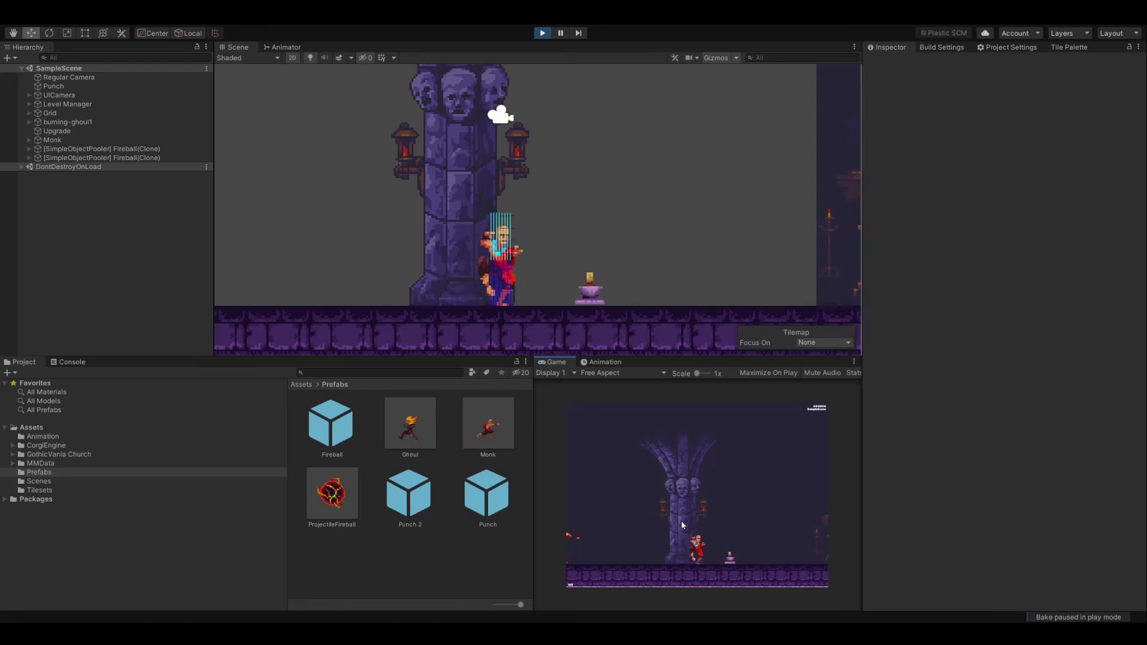
key("Right")
key("Right")
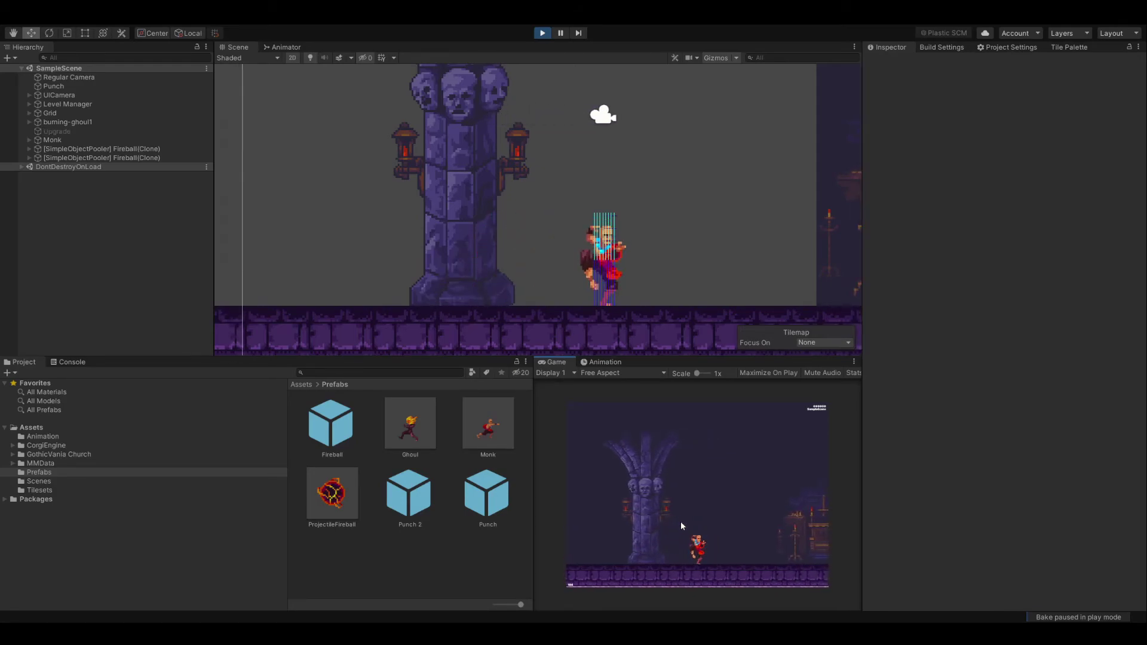
left_click(712, 504)
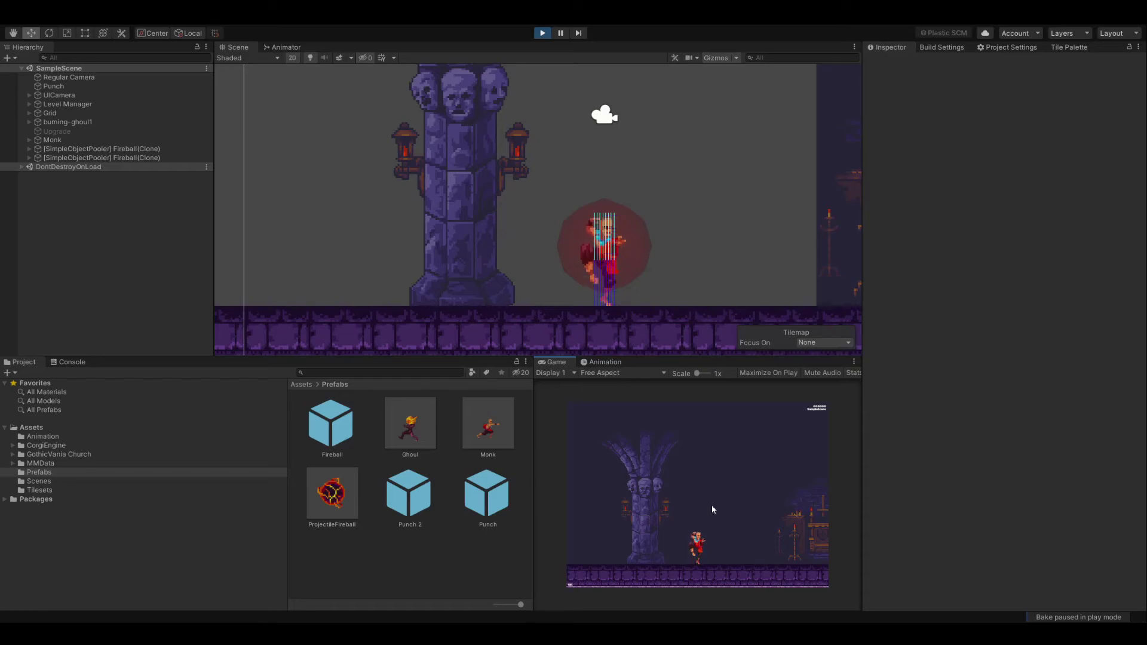
Stop play mode and add a second Pickable Weapon component to the Upgrade pickup.
left_click(543, 34)
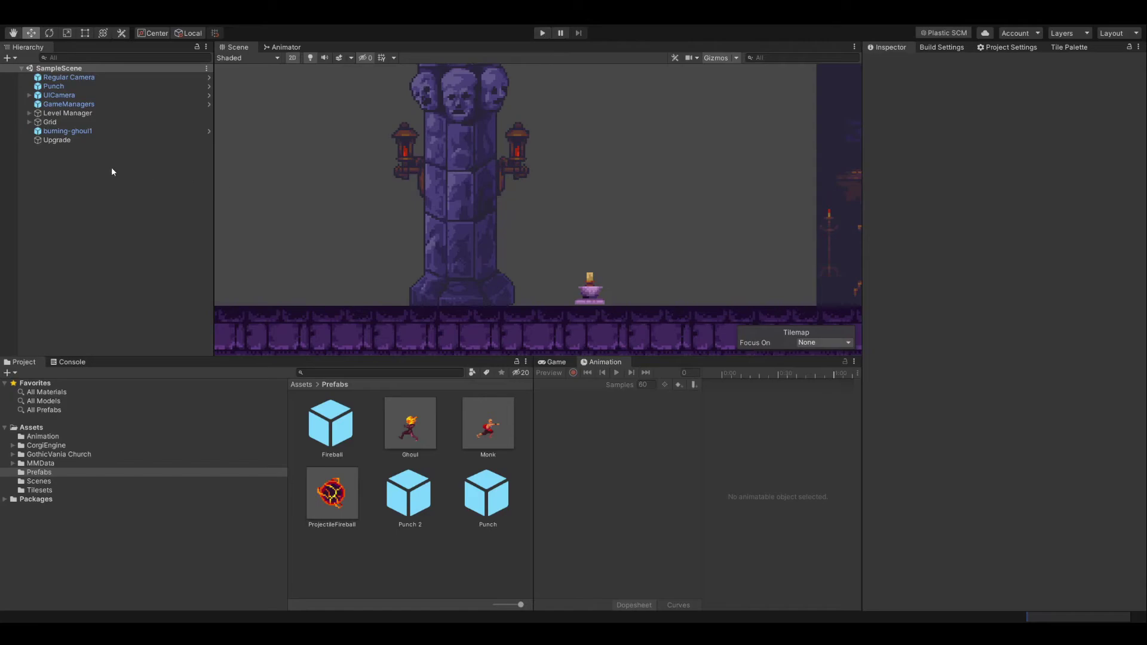
left_click(54, 141)
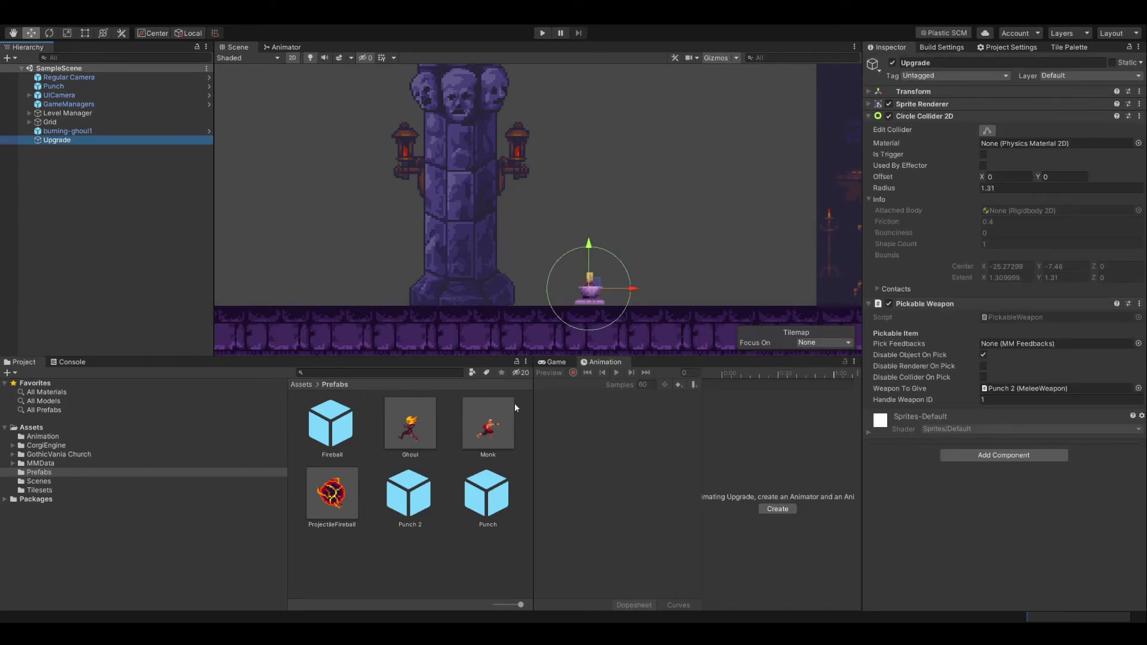
left_click(992, 455)
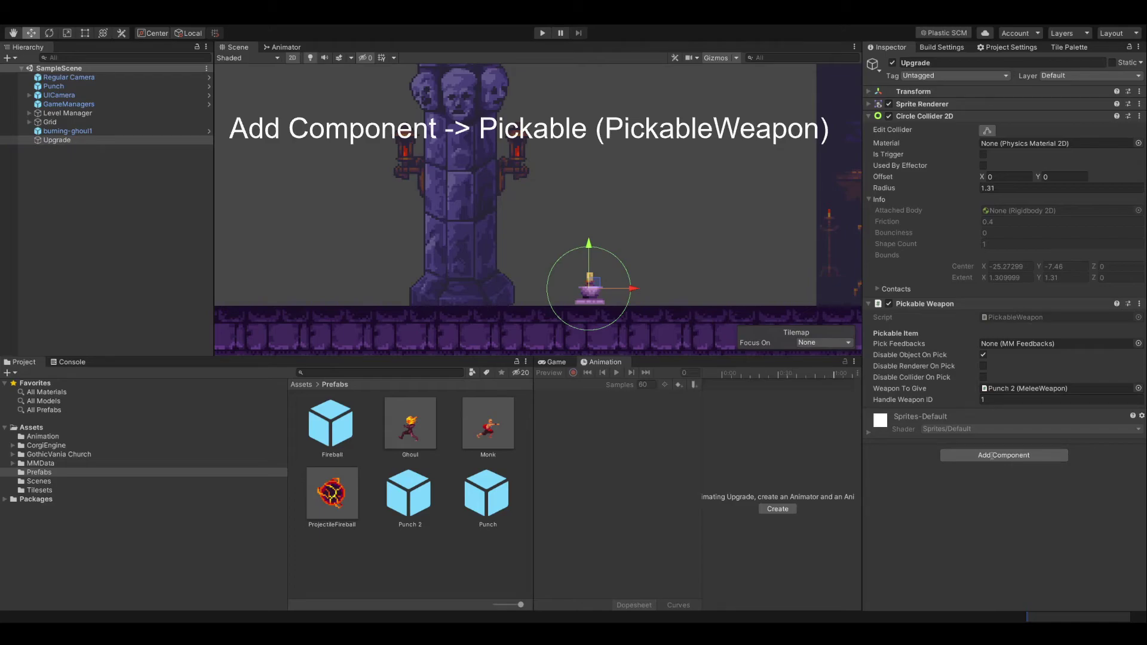
left_click(1023, 528)
Duplicate the Fireball prefab and rename the copy 'Fireball 2'.
left_click(342, 425)
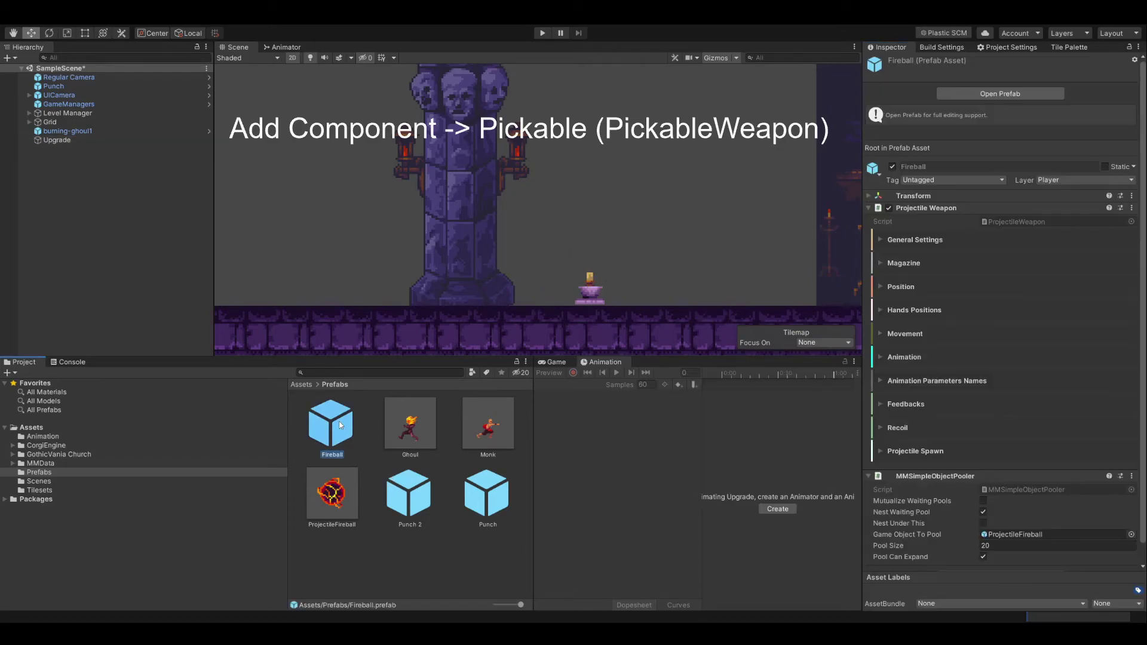
key("ctrl+d")
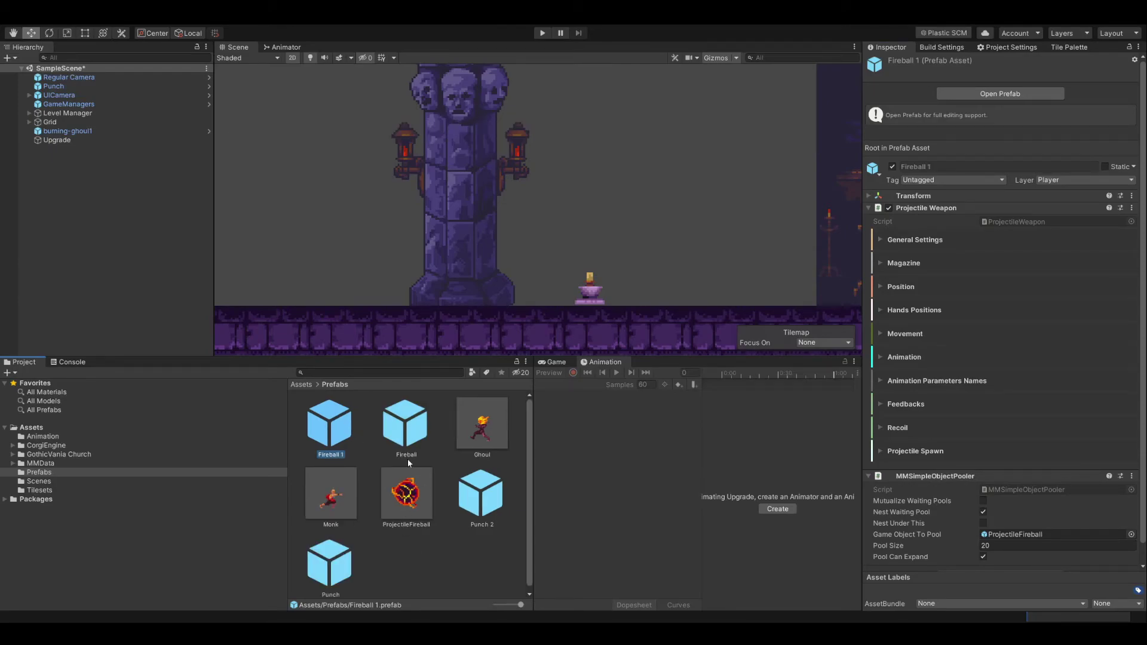
left_click(339, 458)
left_click(348, 457)
key("BackSpace")
type("2")
key("Return")
Set Fireball 2's Projectile Weapon Trigger Mode to Auto and Time Between Uses to 0.
left_click(881, 241)
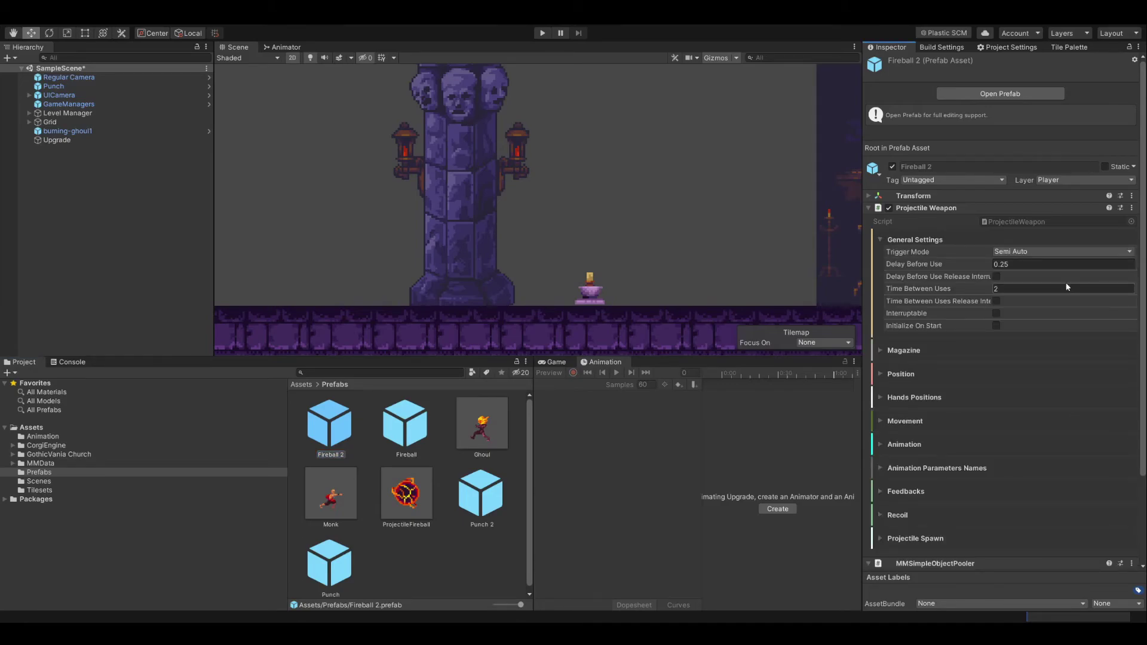
left_click(1063, 251)
left_click(1023, 264)
left_click(1023, 263)
left_click(1006, 290)
type("0")
left_click(869, 209)
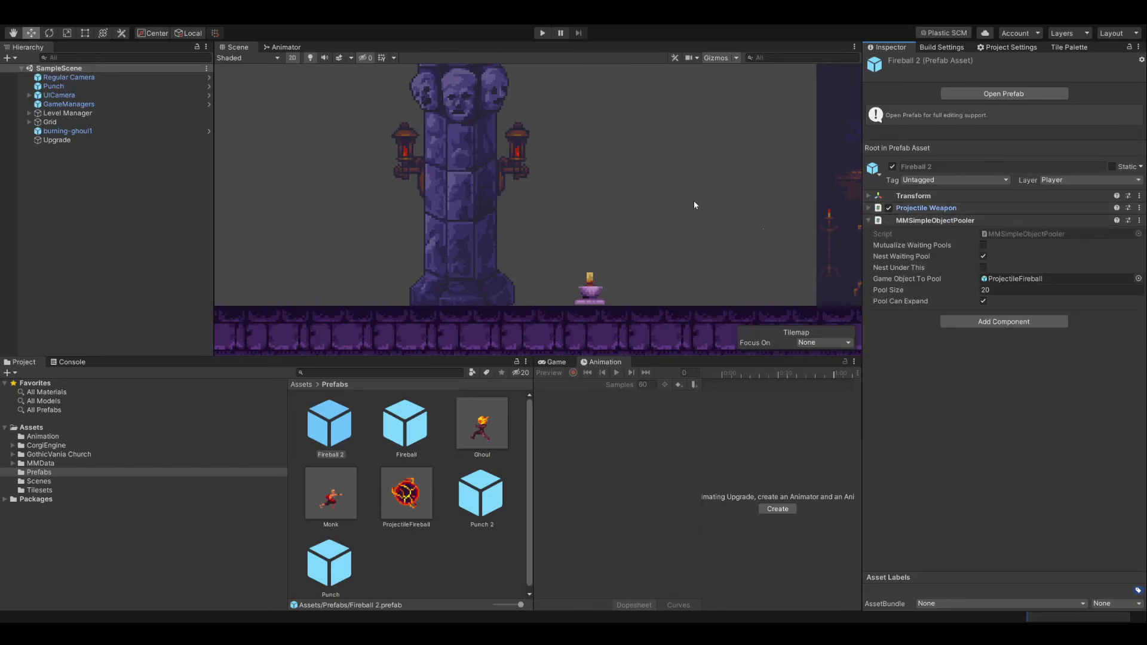
Make the Upgrade's second Pickable Weapon give Fireball 2 with Handle Weapon ID 2.
left_click(65, 141)
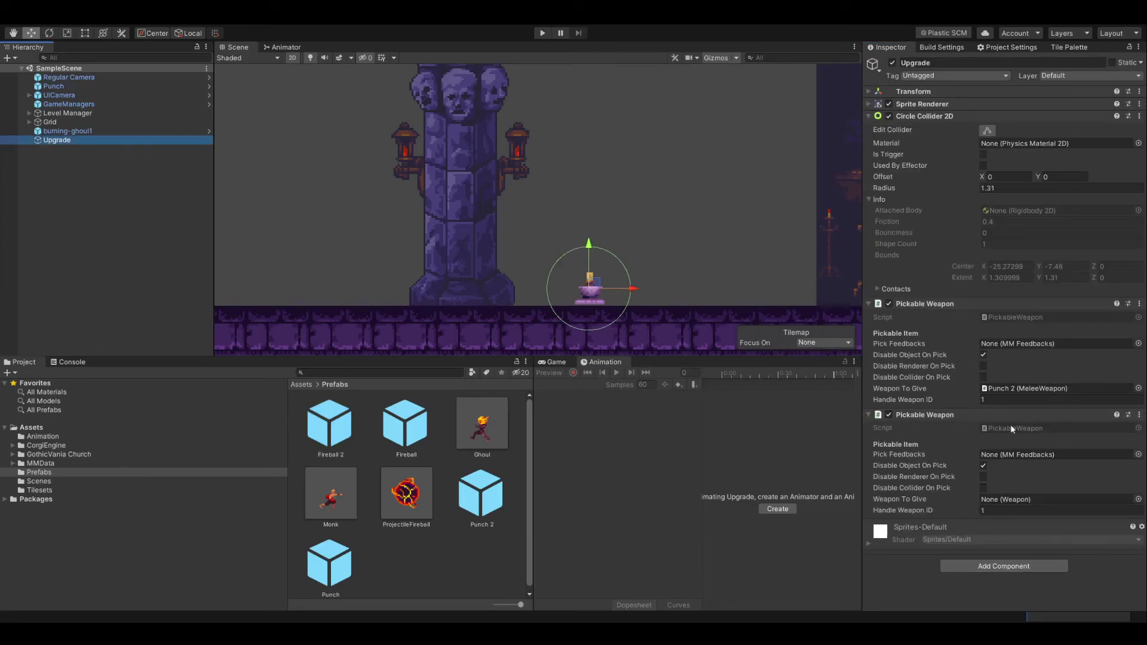
left_click_drag(328, 429, 1009, 497)
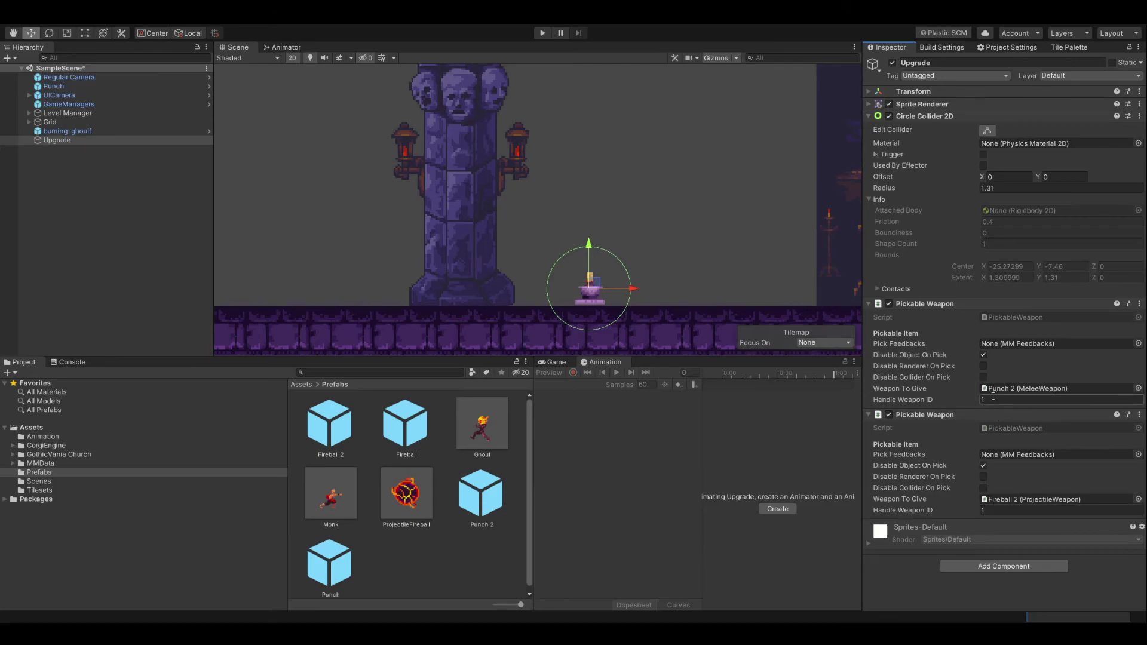
left_click(1001, 511)
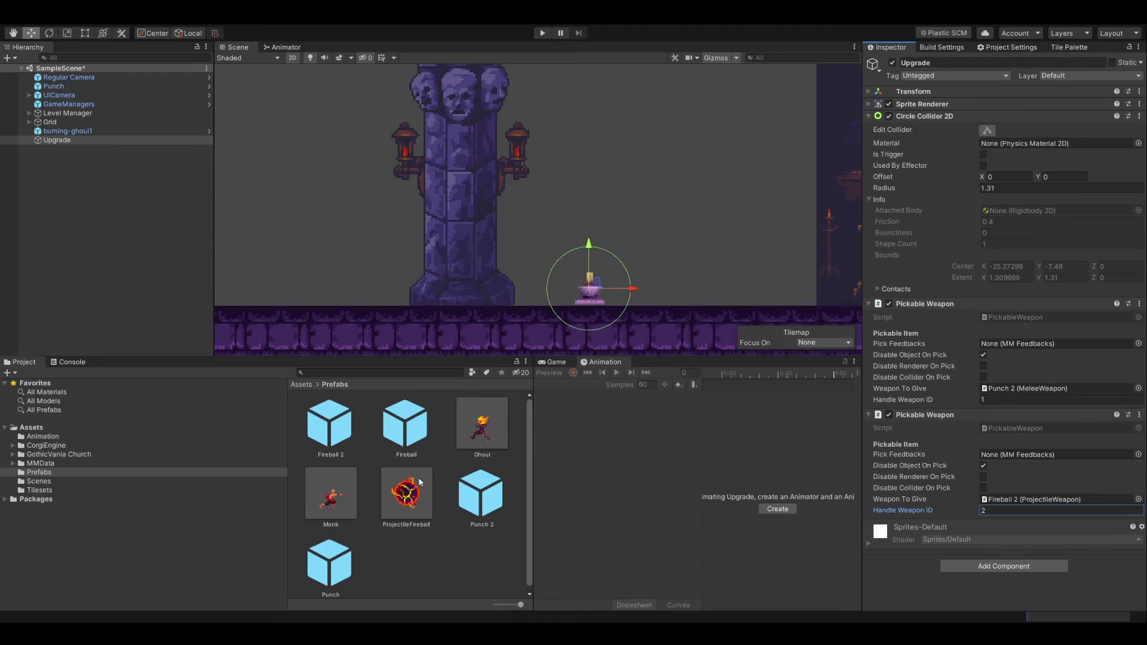
Open the Monk prefab to review its Character Handle Weapon settings.
double_click(331, 496)
scroll(967, 422, "down", 4)
scroll(967, 421, "down", 1)
scroll(967, 421, "up", 1)
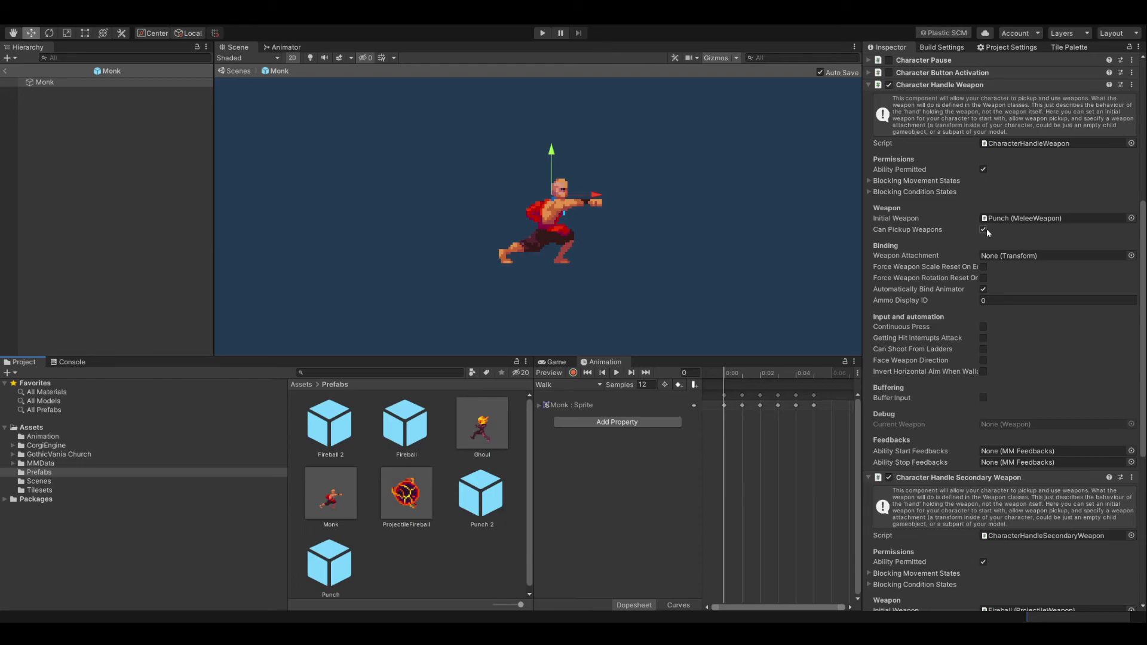
Scroll through the Monk's Character Handle Weapon and Secondary Weapon components.
scroll(894, 307, "down", 3)
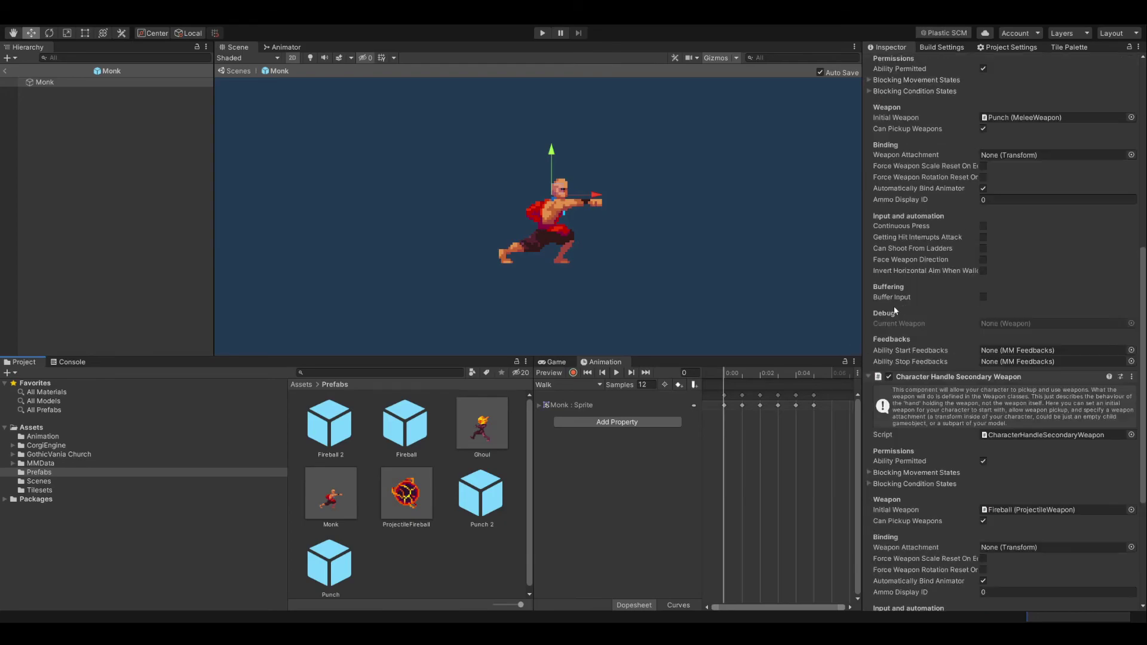
scroll(941, 445, "down", 6)
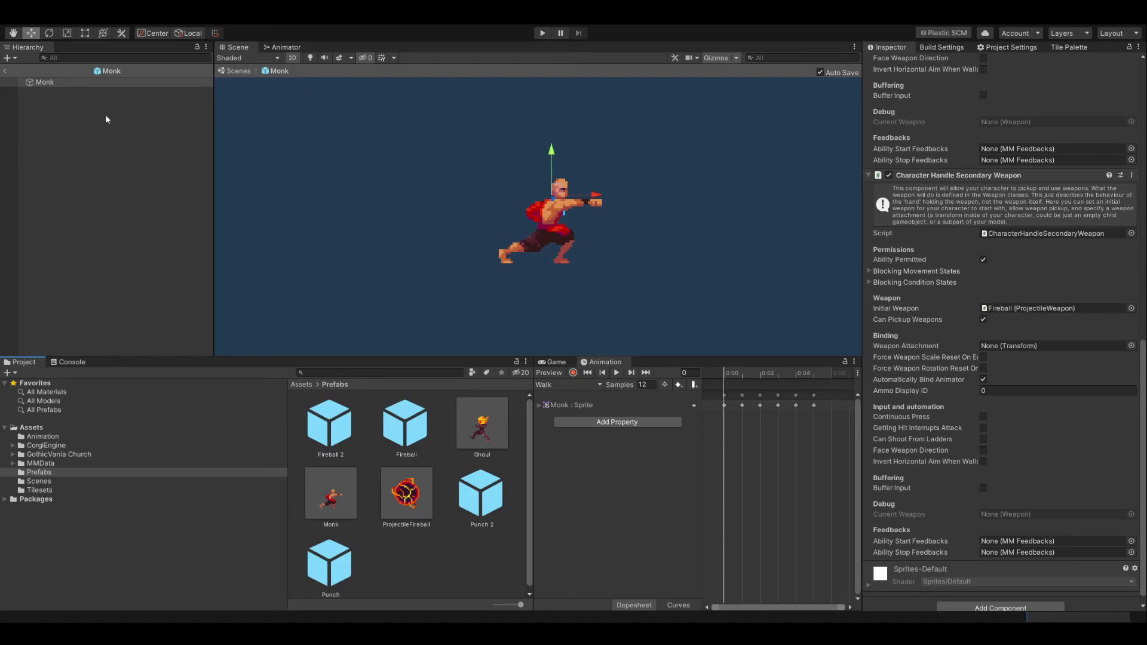
Return to the scene, play-test, collect the Upgrade and fire Fireball 2 blasts.
left_click(5, 70)
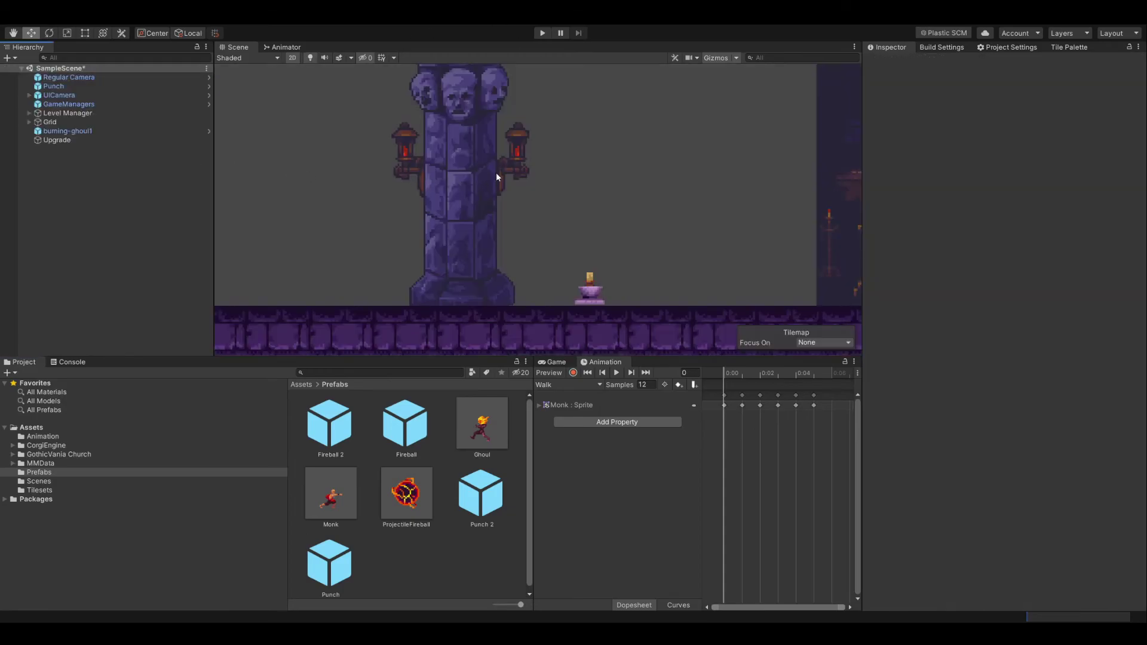
left_click(542, 34)
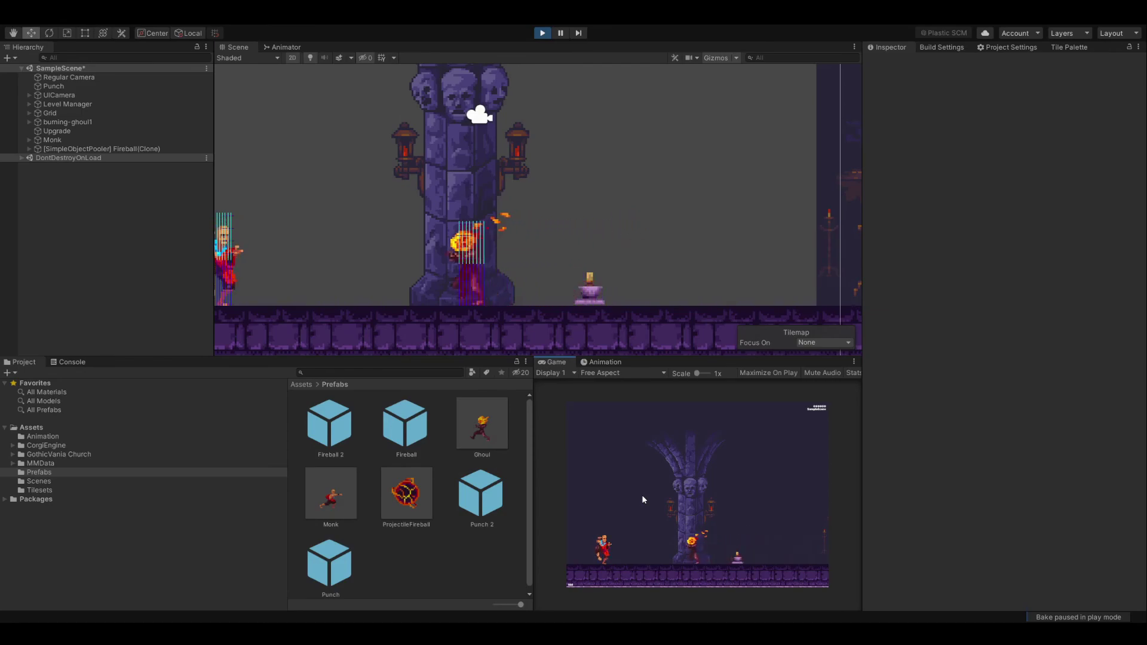
key("j")
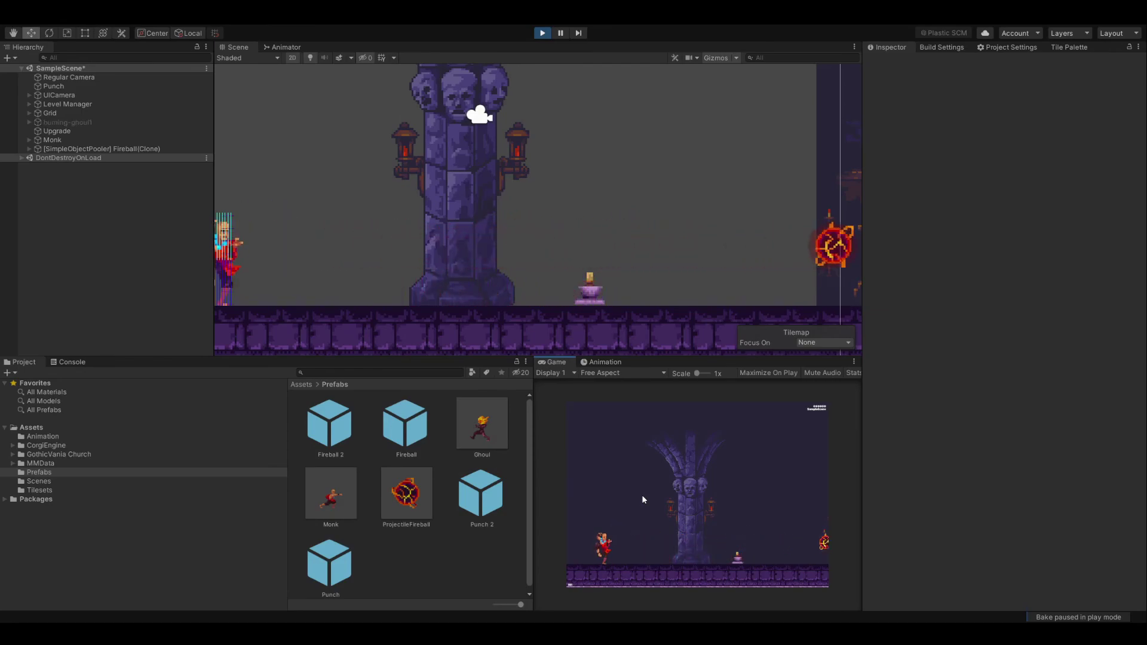
key("j")
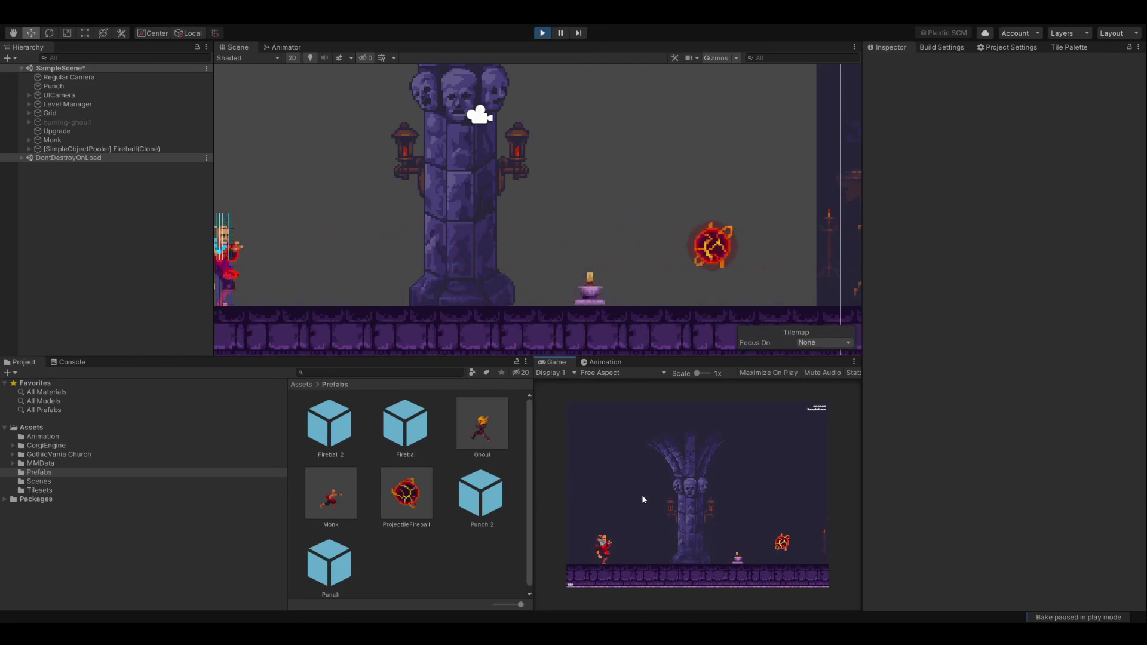
key("d")
key("d")
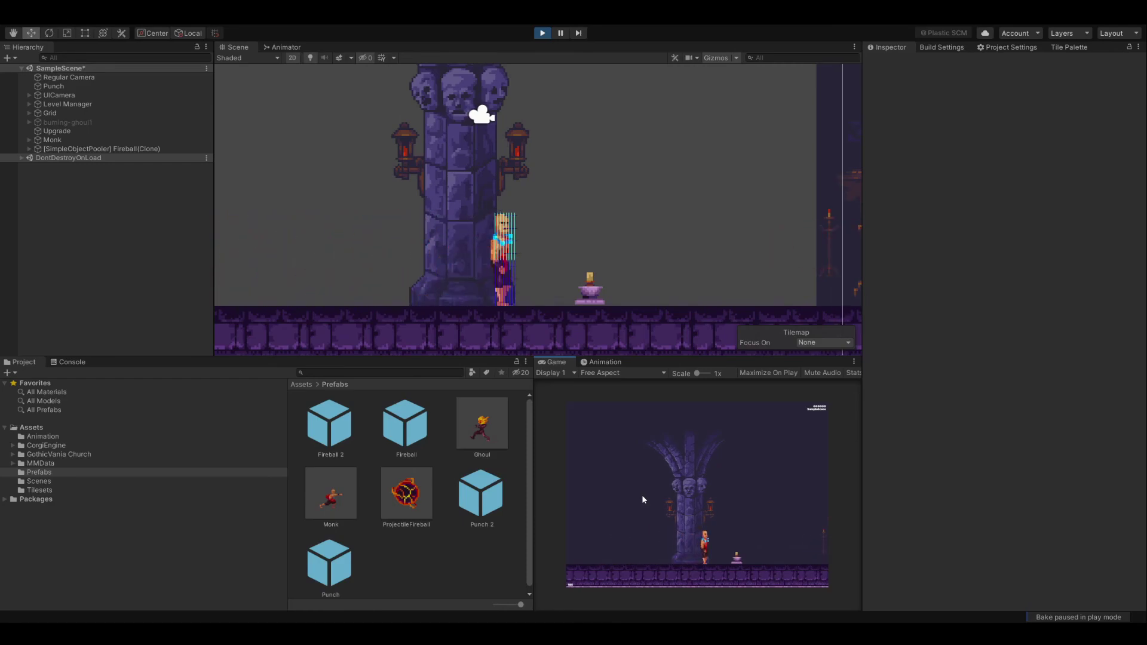
key("j")
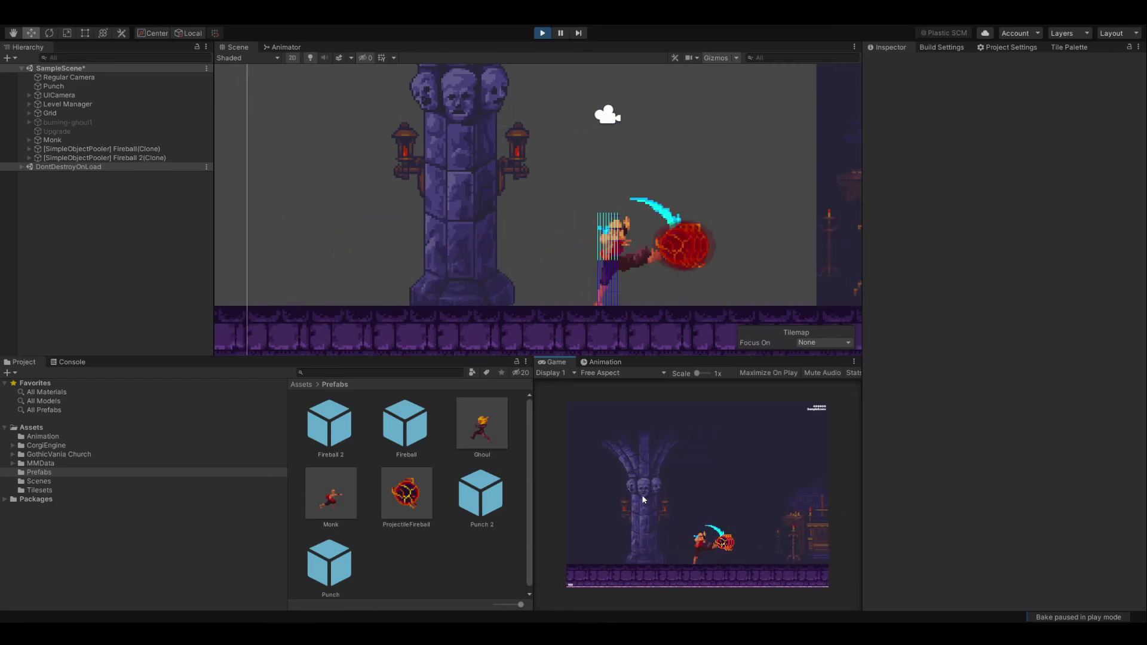
key("j")
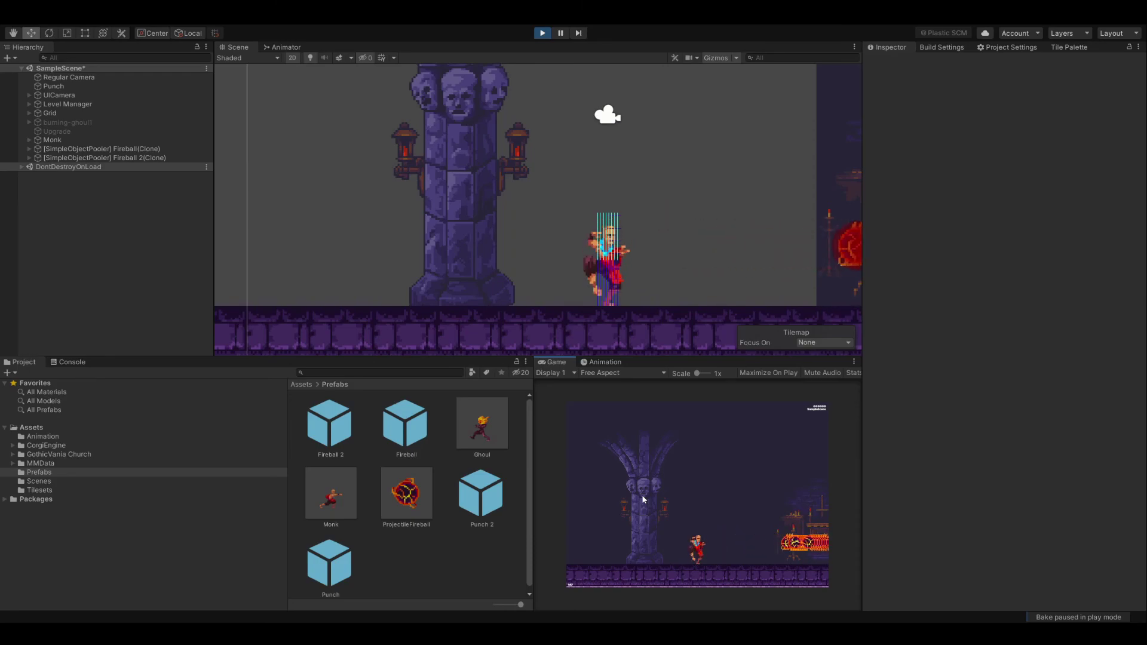
key("j")
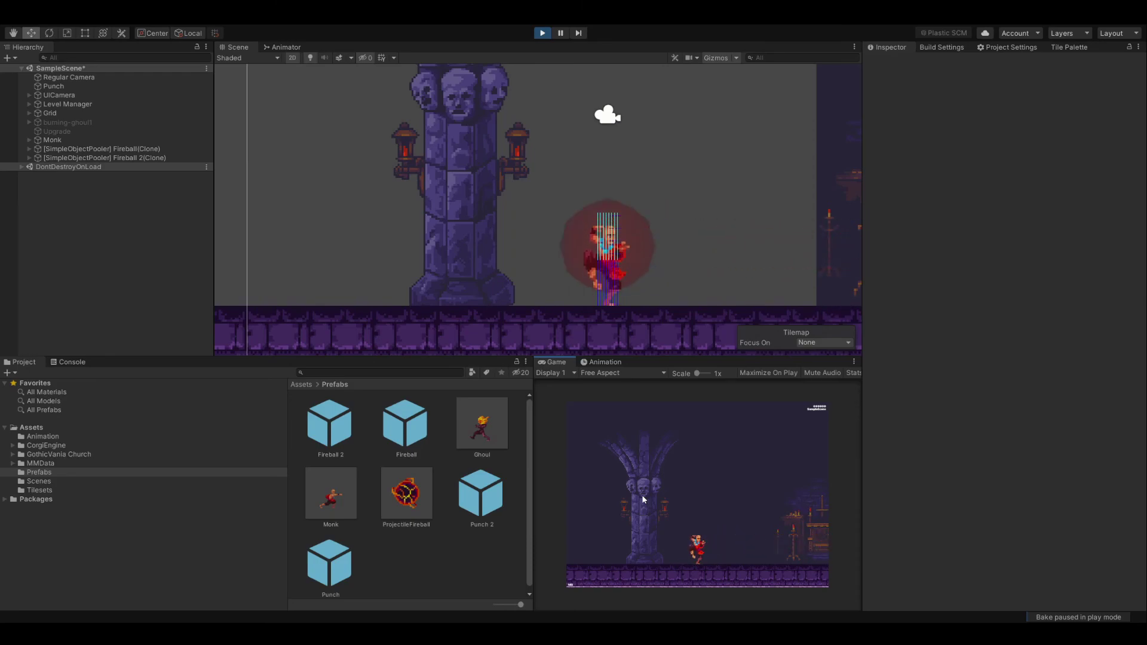
Stop play, collapse the Upgrade's components, and set Character Jump Override Number Of Jumps to 2.
left_click(543, 34)
left_click(74, 140)
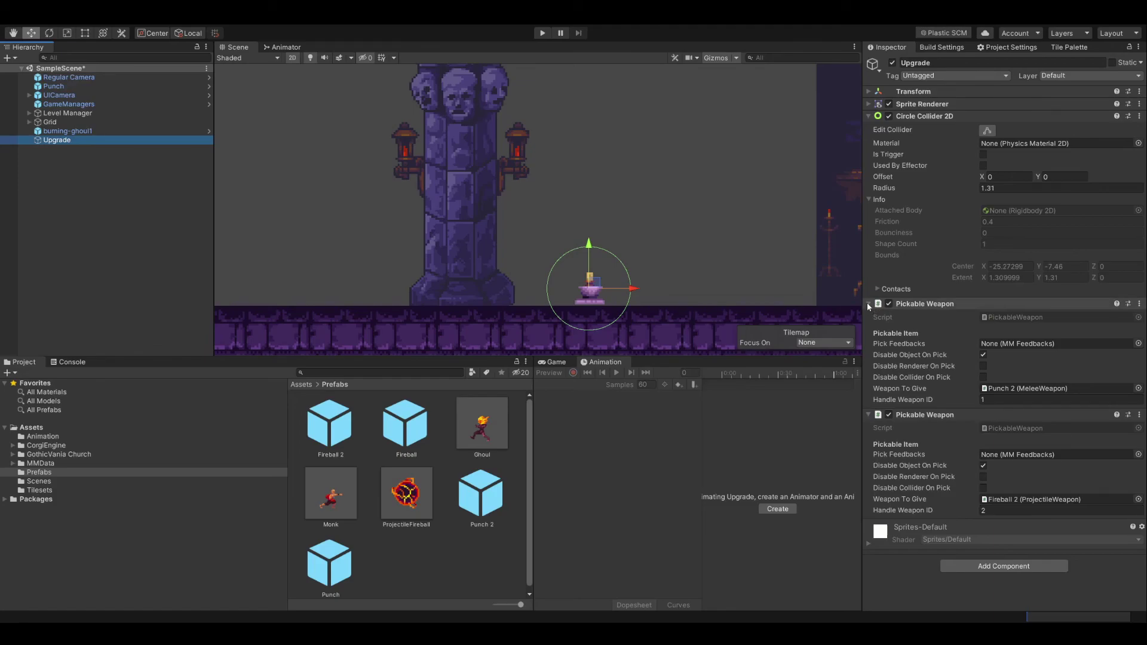
left_click(868, 116)
left_click(869, 128)
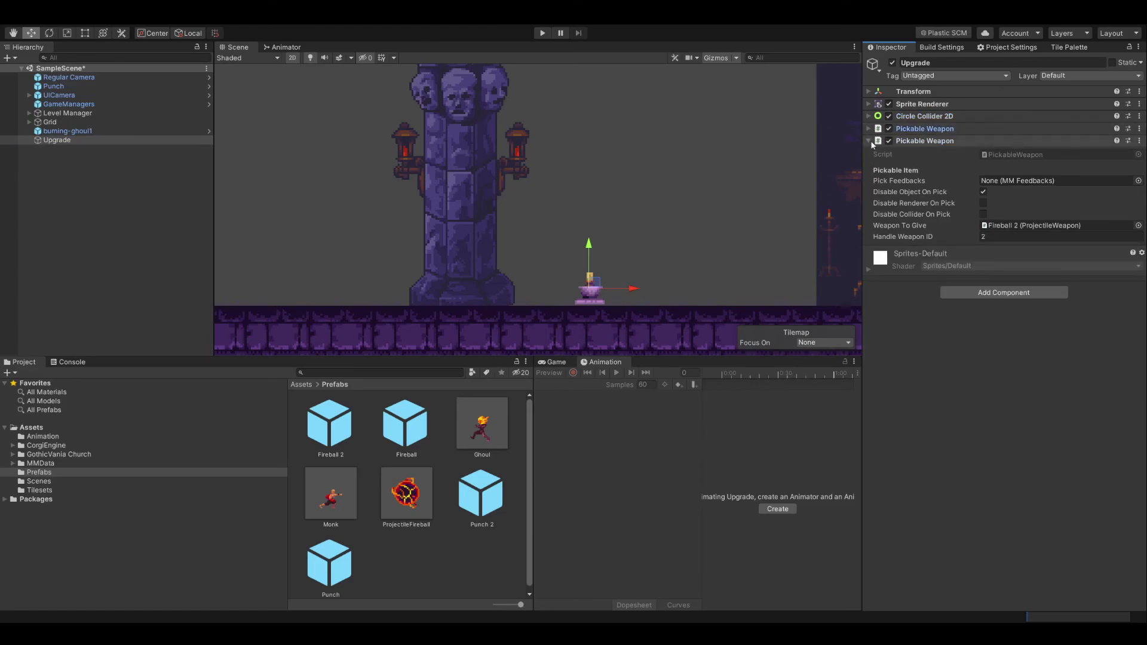
left_click(870, 141)
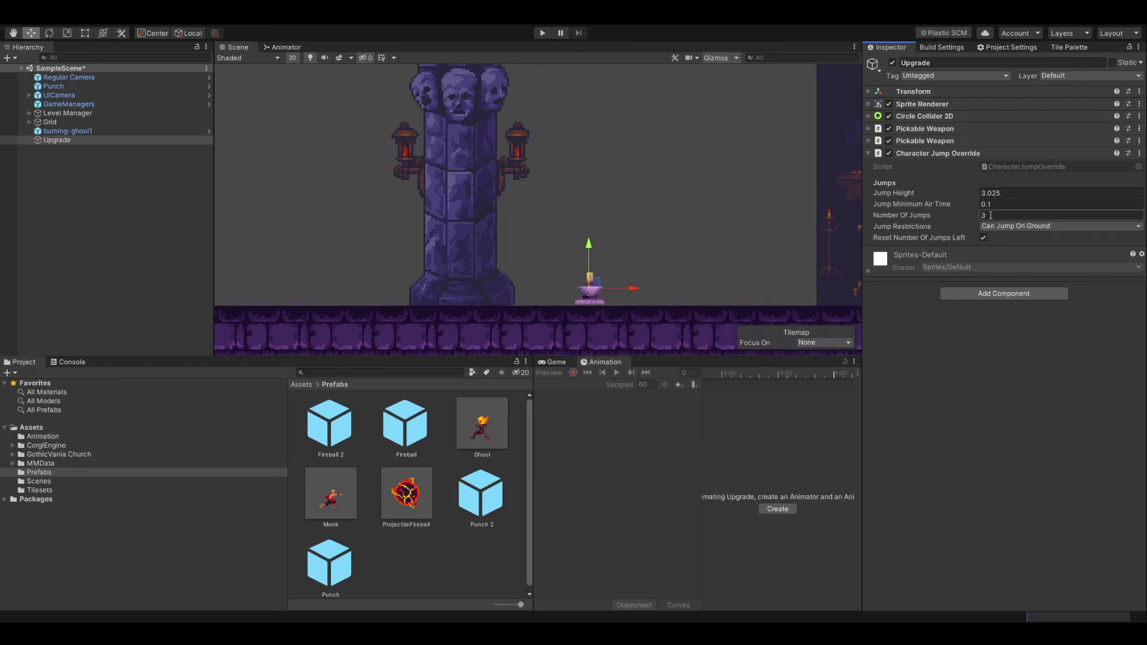
type("2")
left_click(976, 387)
Check the Monk prefab's Character Jump settings.
left_click(322, 499)
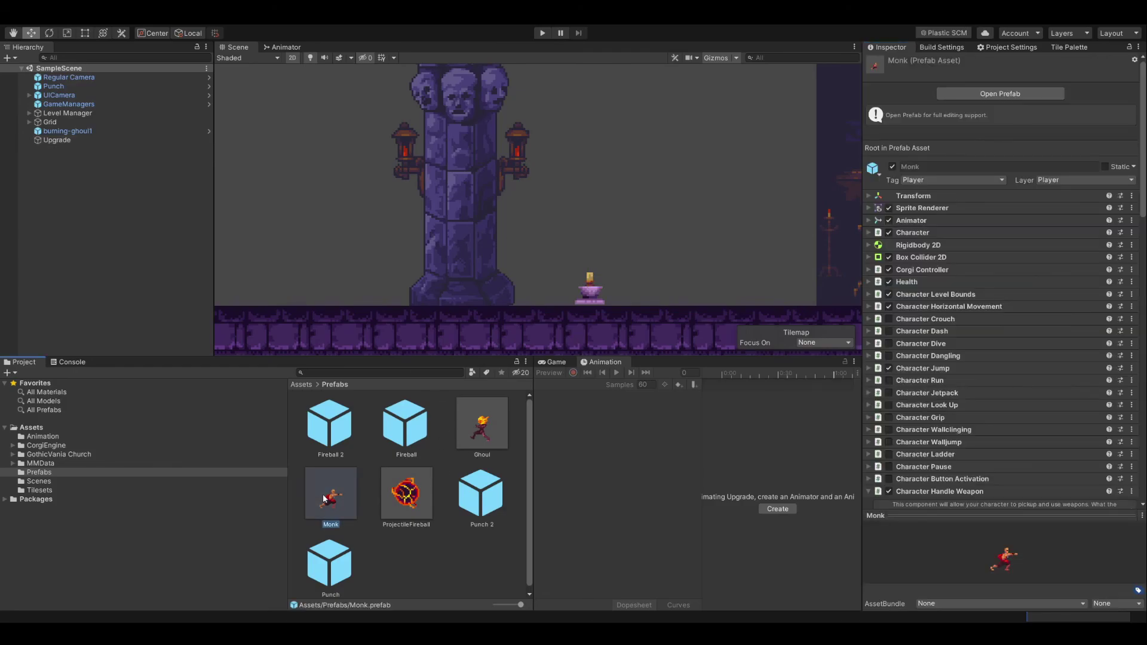
left_click(867, 368)
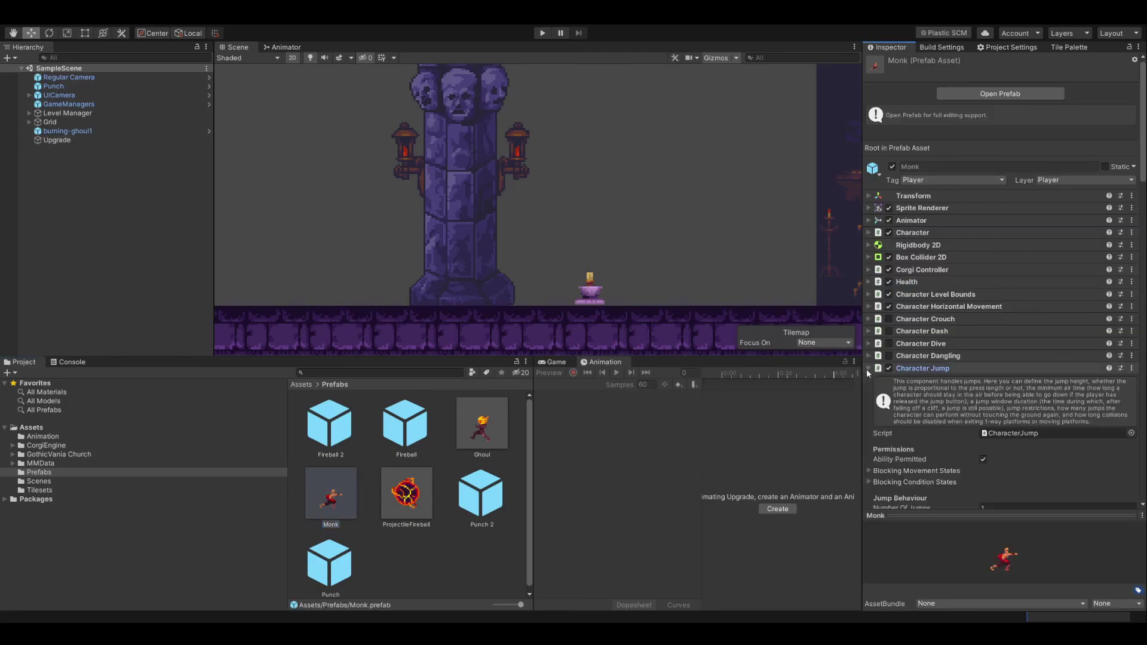
scroll(963, 443, "down", 5)
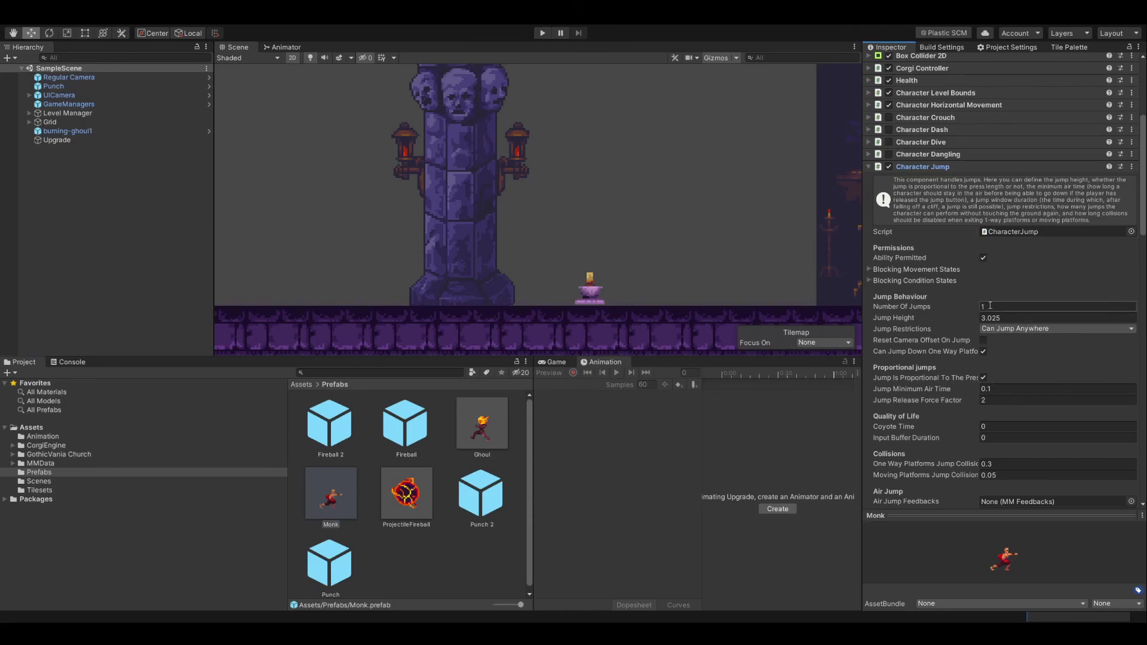
Play-test: attack, walk right to collect the Upgrade, and double jump.
left_click(542, 32)
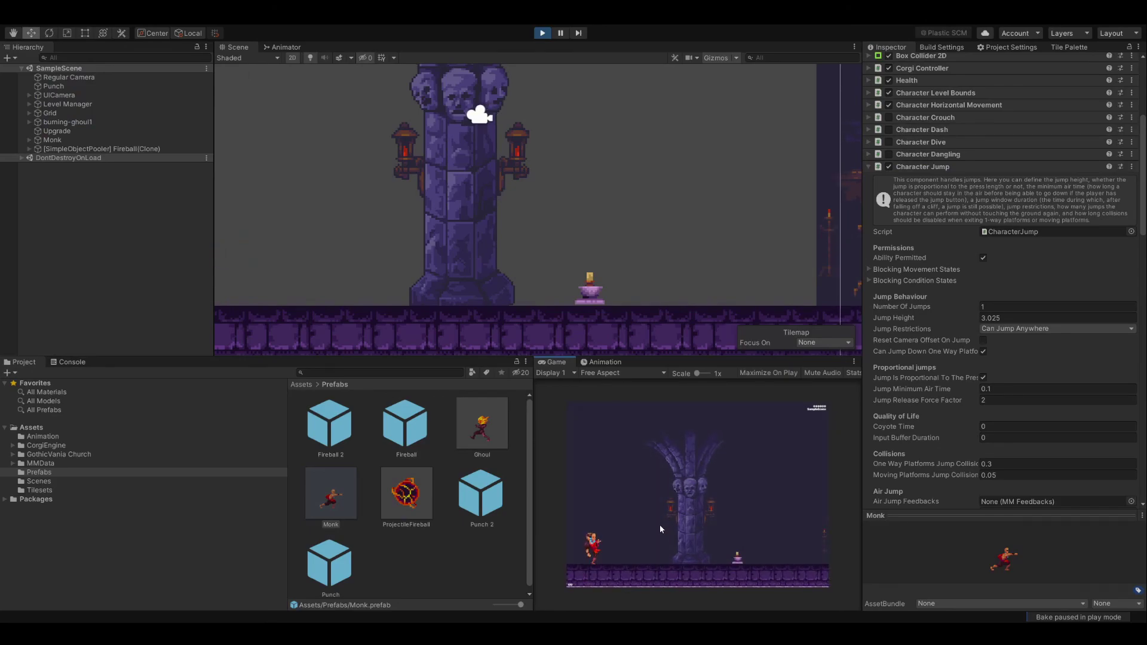
key("e")
key("Right")
key("Right")
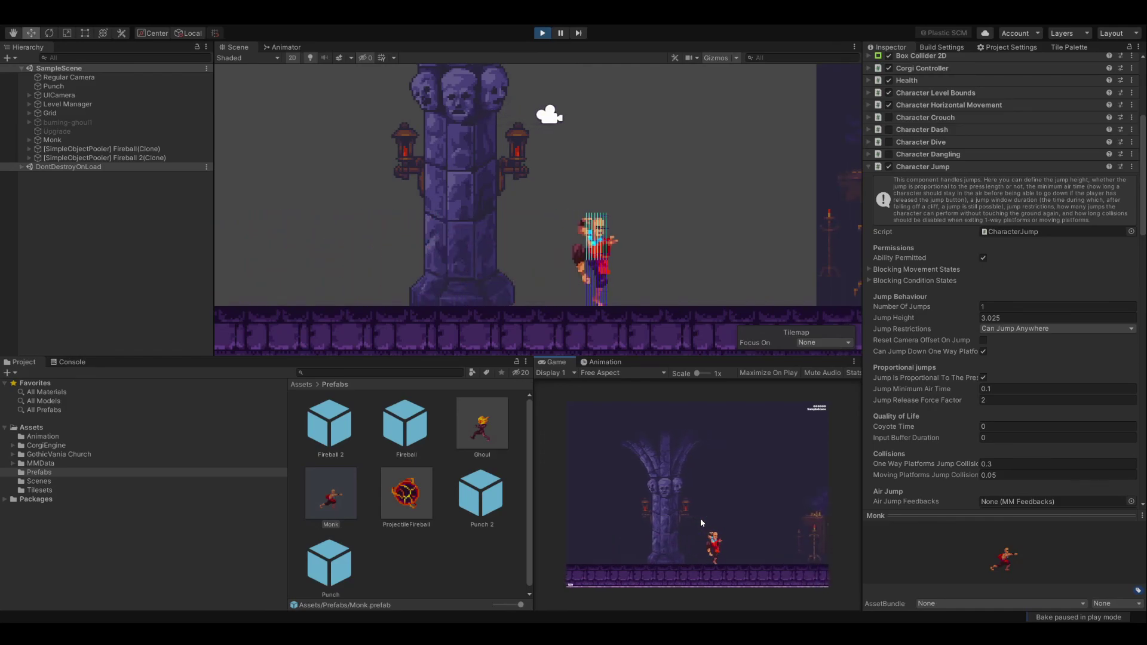
key("space")
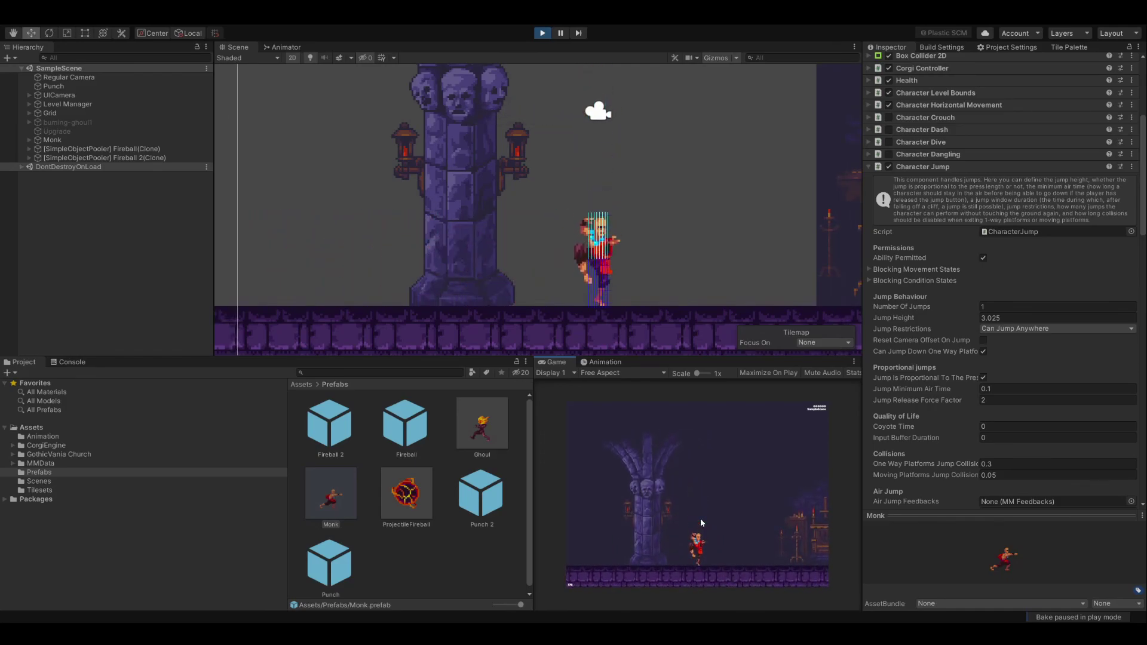
key("space")
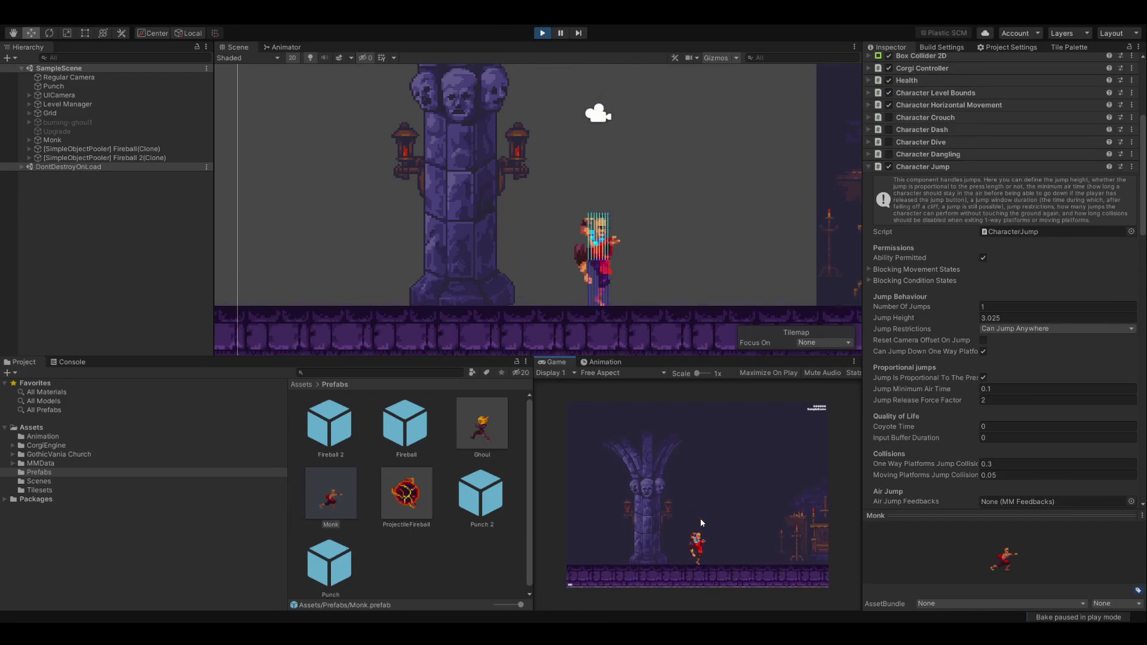